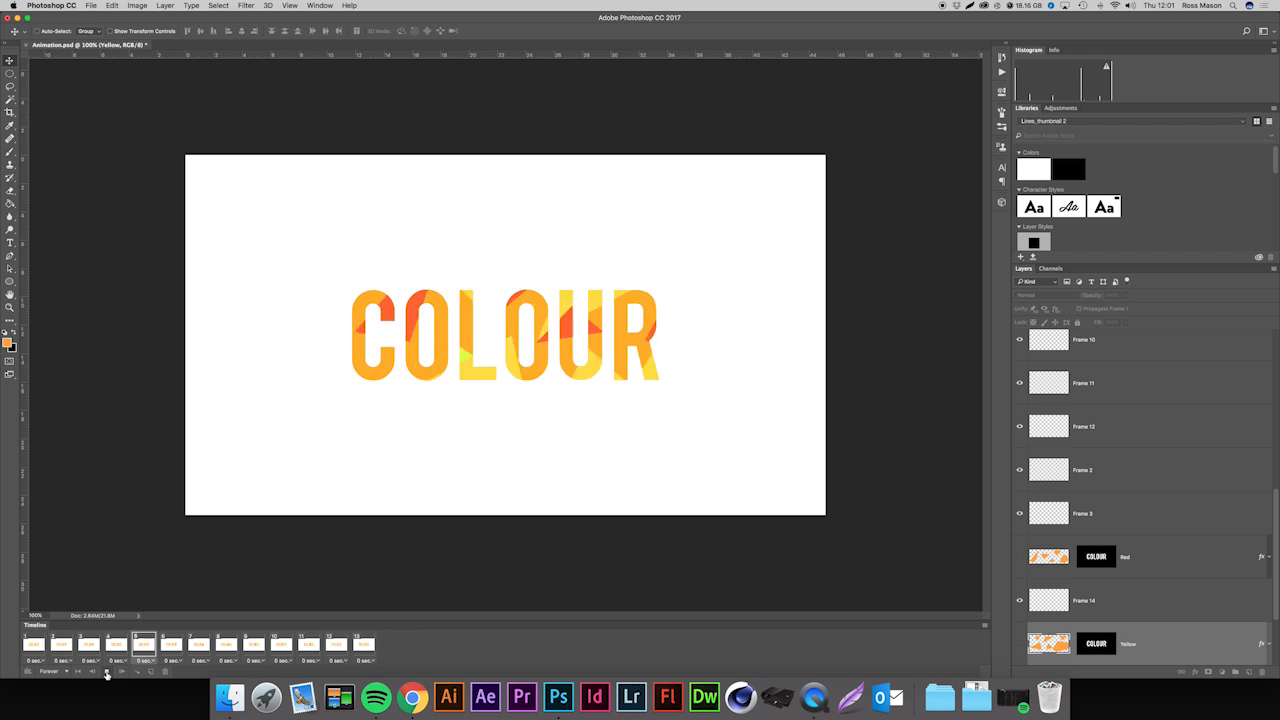
- Create a 1280 x 720 px document at 72 pixels/inch in RGB Color with a white background
{"action": "left_click", "coordinate": [90, 6]}
{"action": "left_click", "coordinate": [93, 16]}
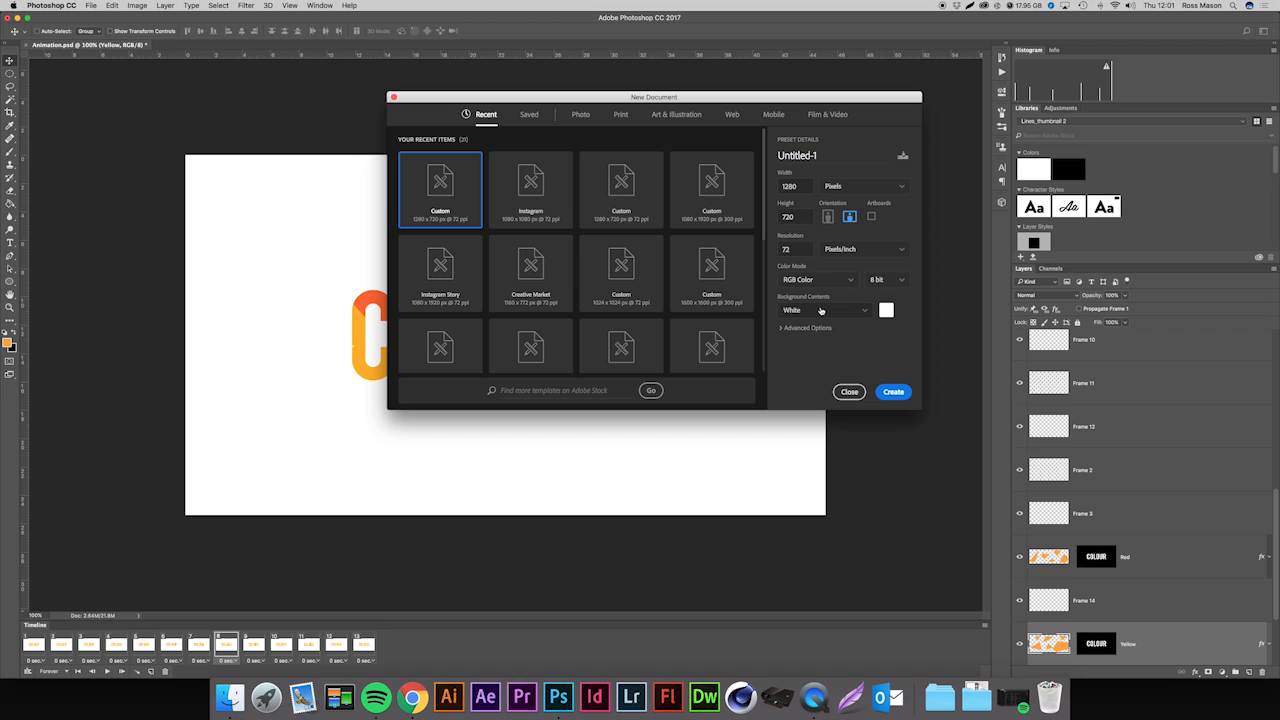
{"action": "left_click", "coordinate": [893, 391]}
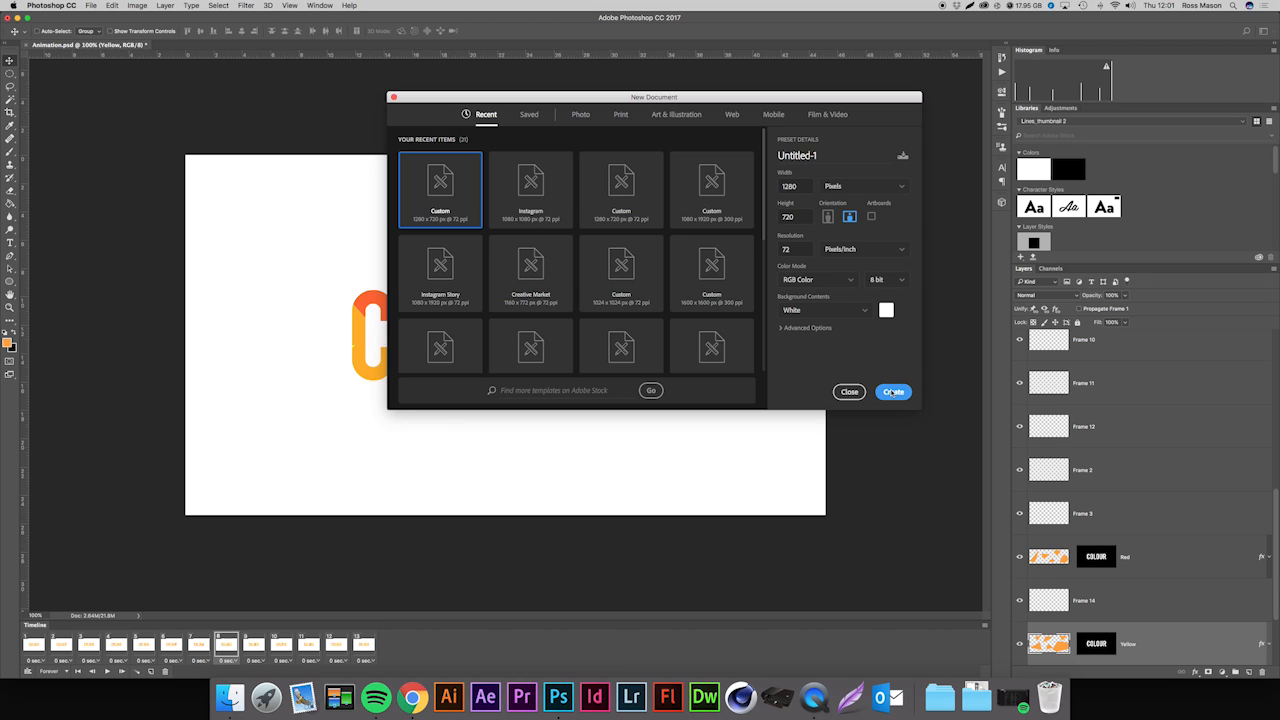
- Add the text COLOUR in orange Bebas at 200 pt to the canvas
{"action": "key", "text": "t"}
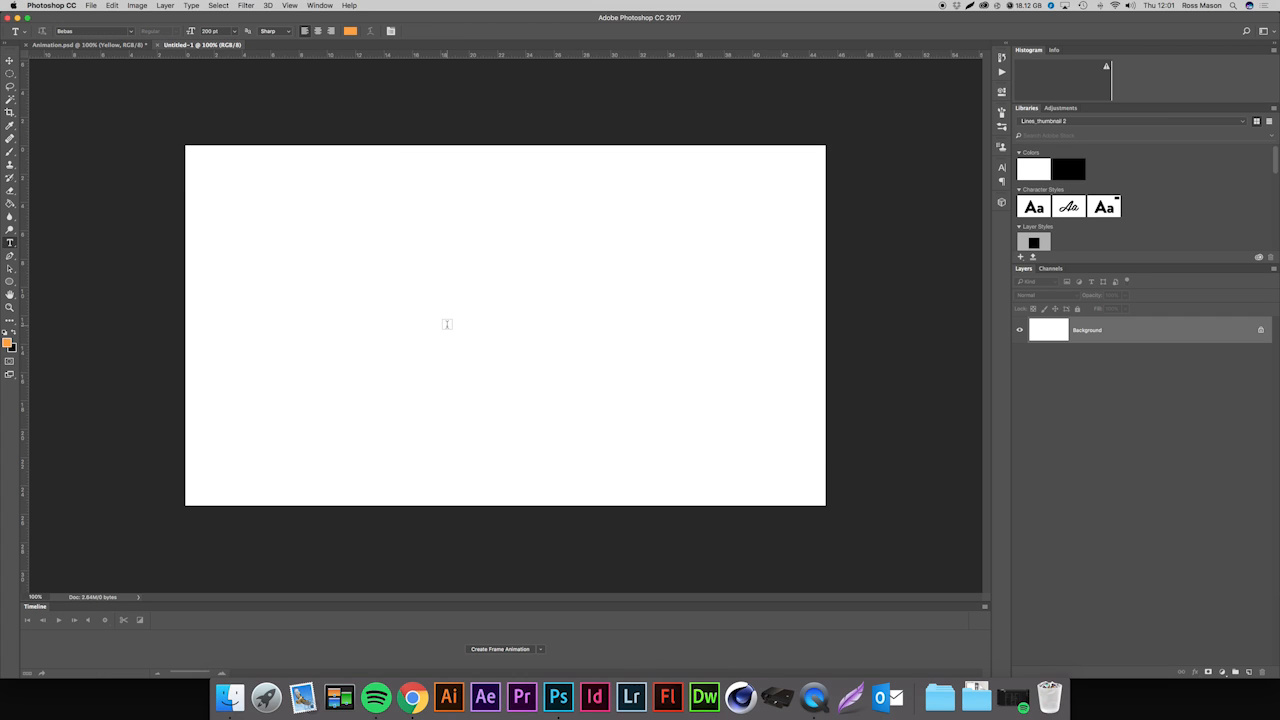
{"action": "left_click", "coordinate": [447, 324]}
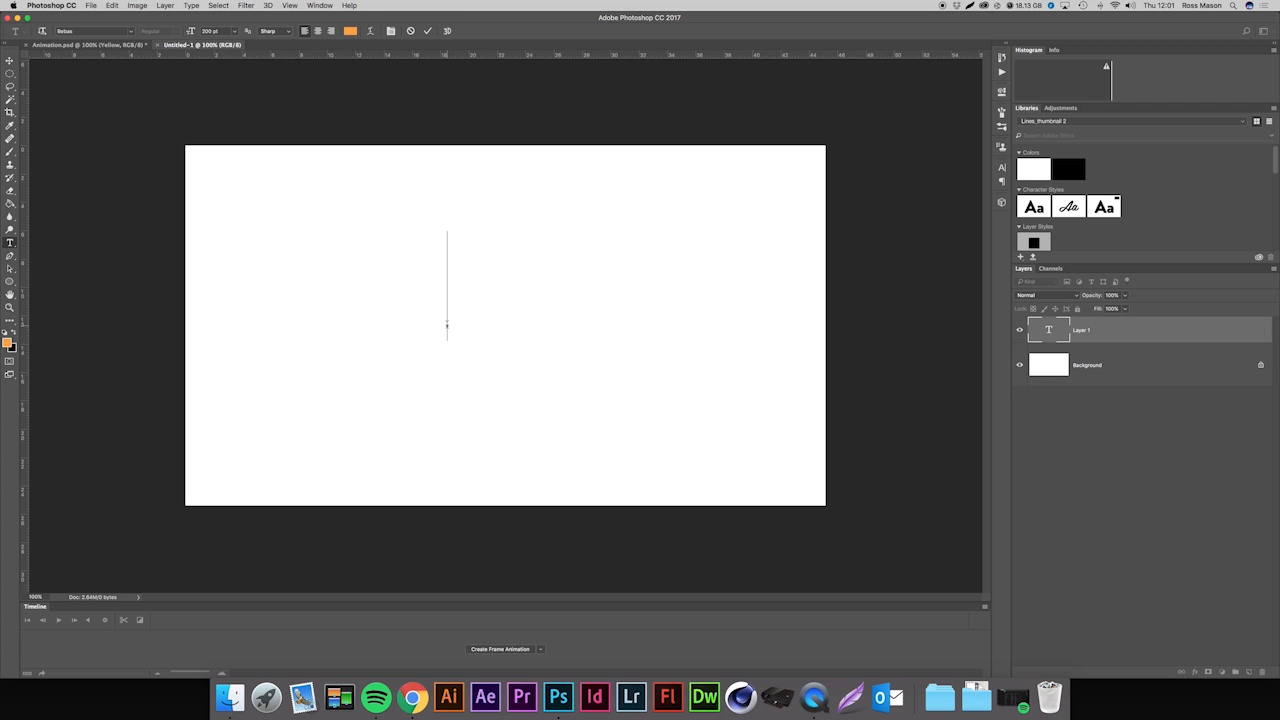
{"action": "type", "text": "COLOUR"}
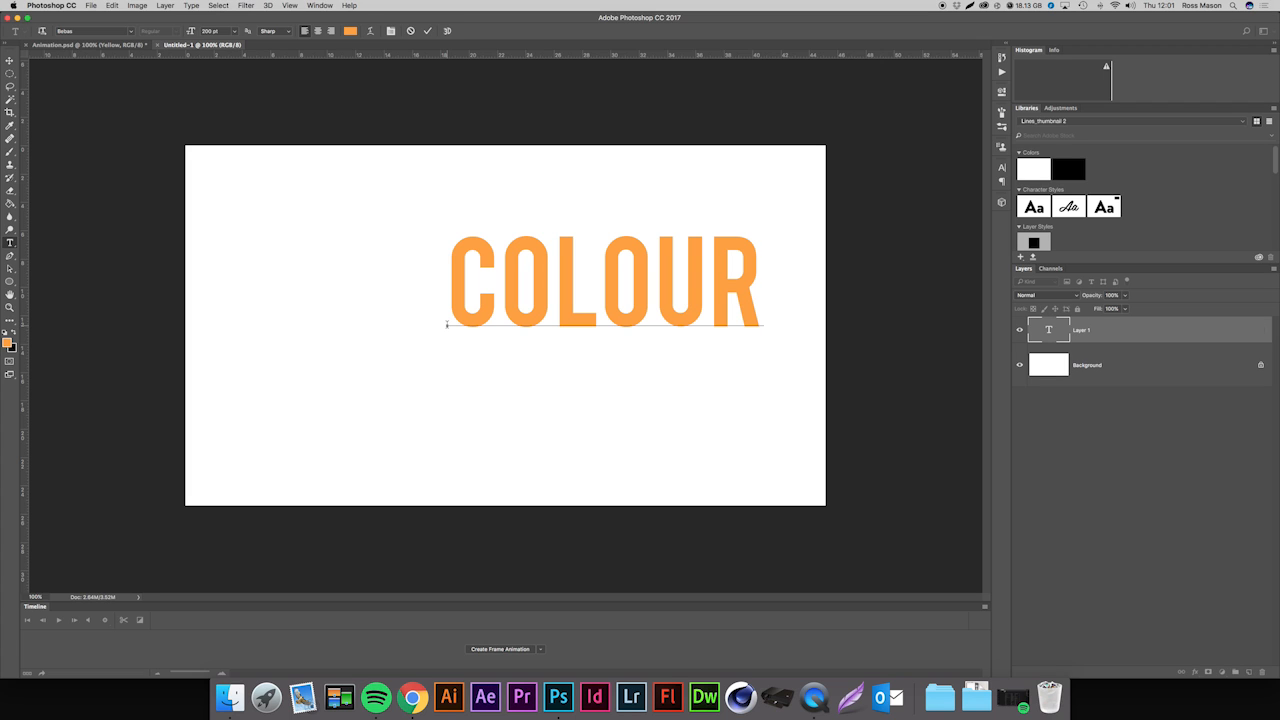
{"action": "left_click", "coordinate": [10, 61]}
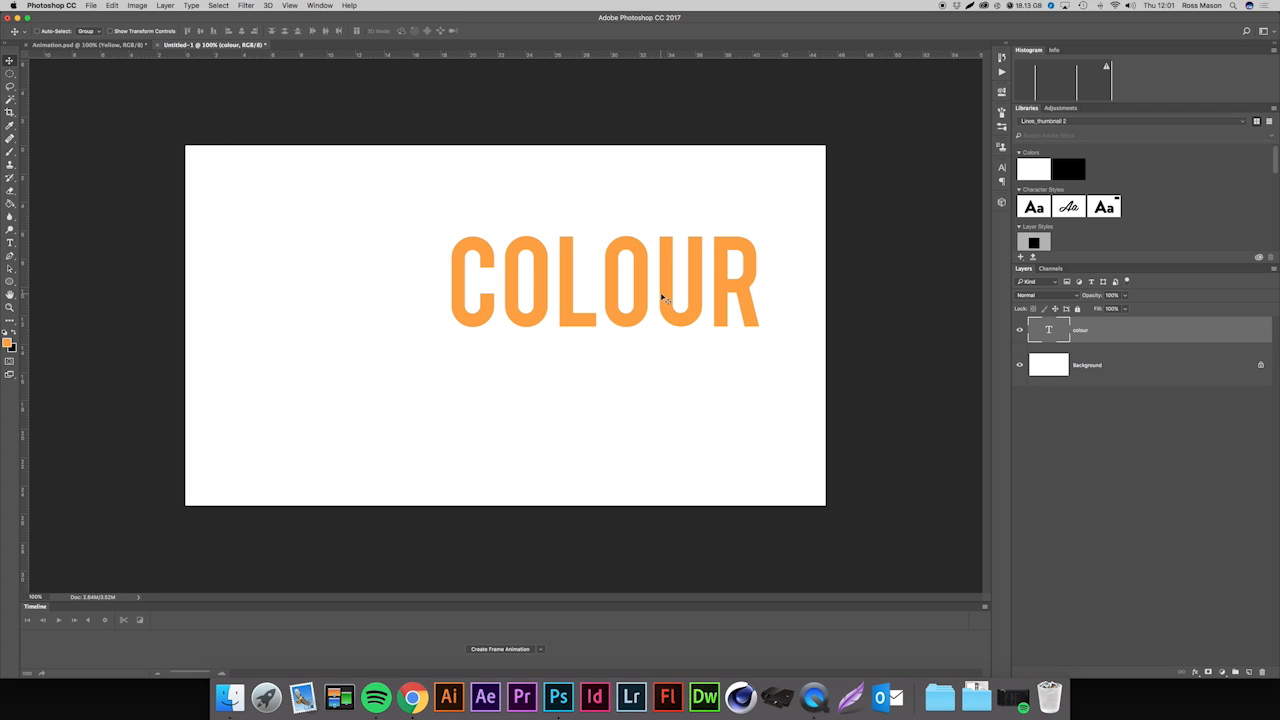
- Centre the COLOUR text horizontally and vertically on the canvas by aligning it with the Background layer
{"action": "left_click_drag", "start_coordinate": [644, 293], "coordinate": [571, 315]}
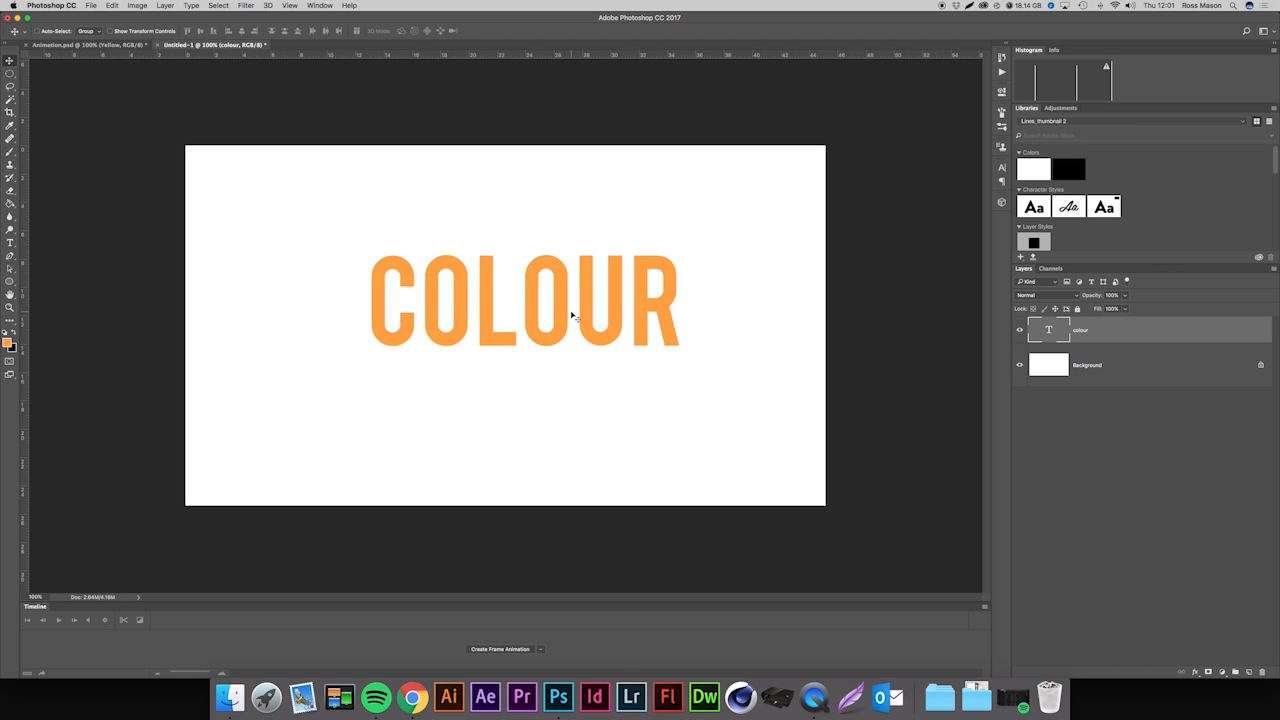
{"action": "left_click", "coordinate": [1131, 367], "text": "shift"}
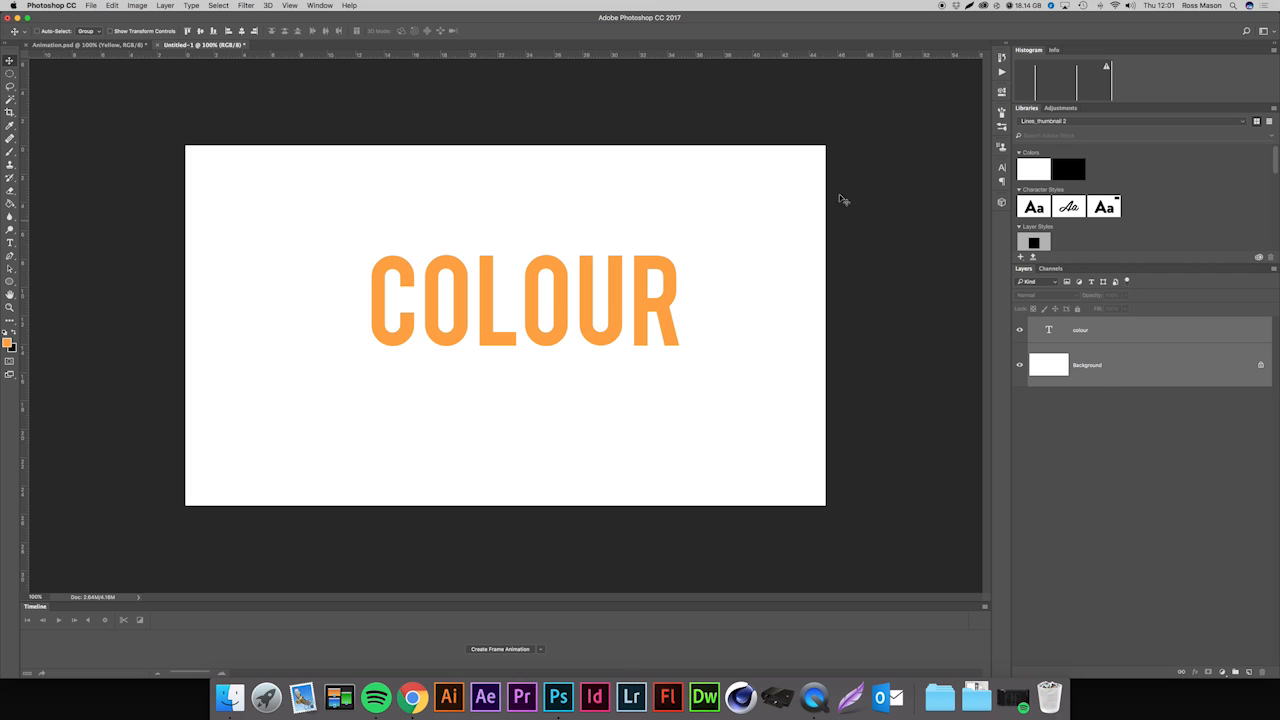
{"action": "left_click", "coordinate": [200, 31]}
{"action": "left_click", "coordinate": [241, 33]}
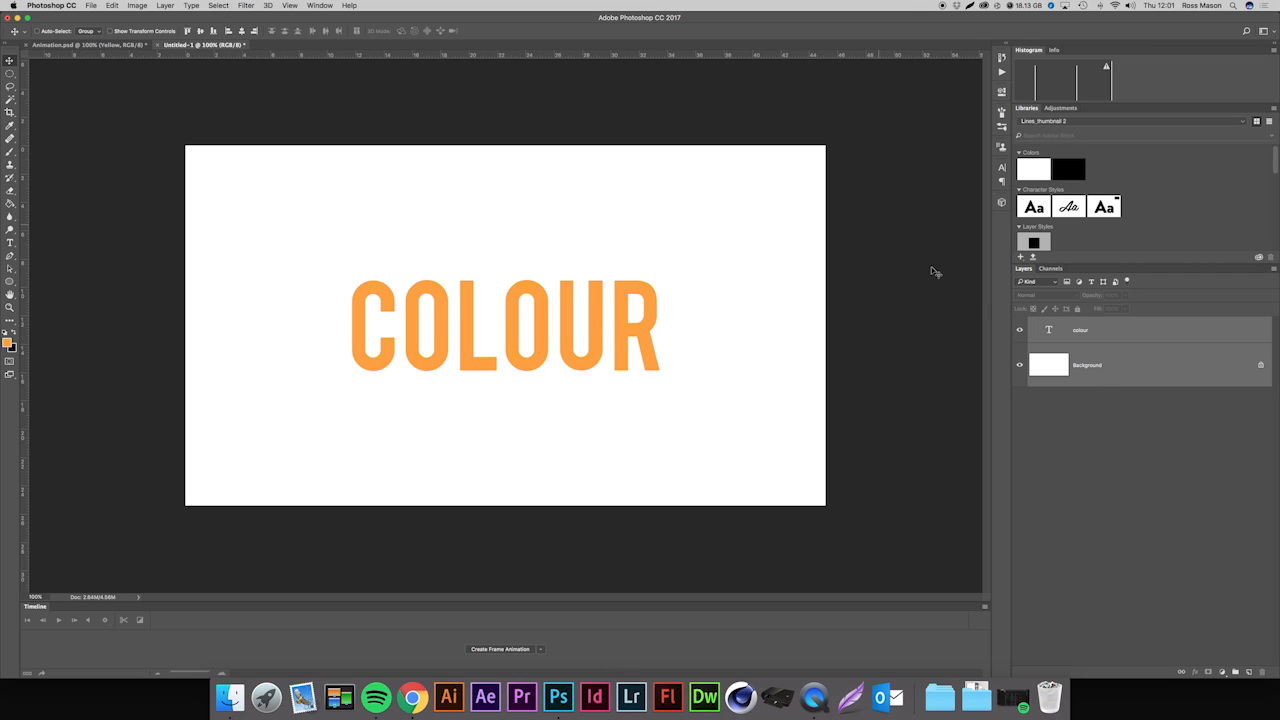
- Add a new empty layer above the COLOUR text layer and switch to the Pen tool
{"action": "left_click", "coordinate": [1046, 330]}
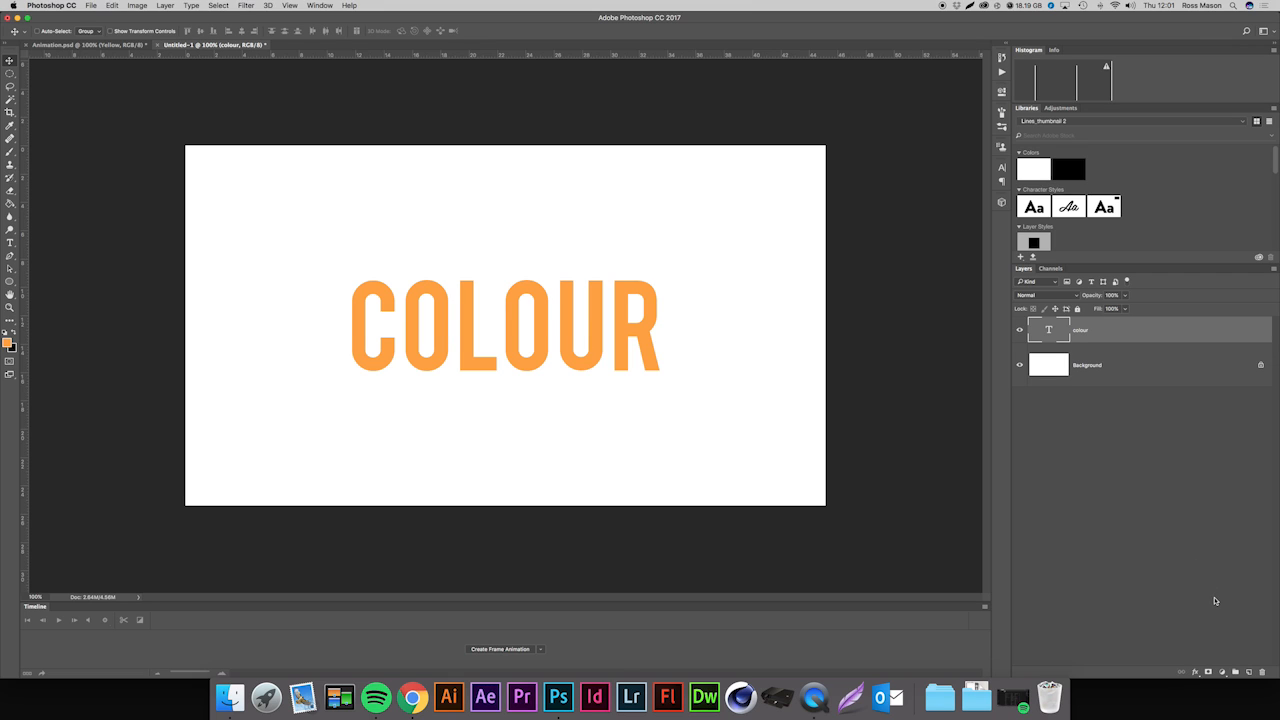
{"action": "left_click", "coordinate": [1250, 671]}
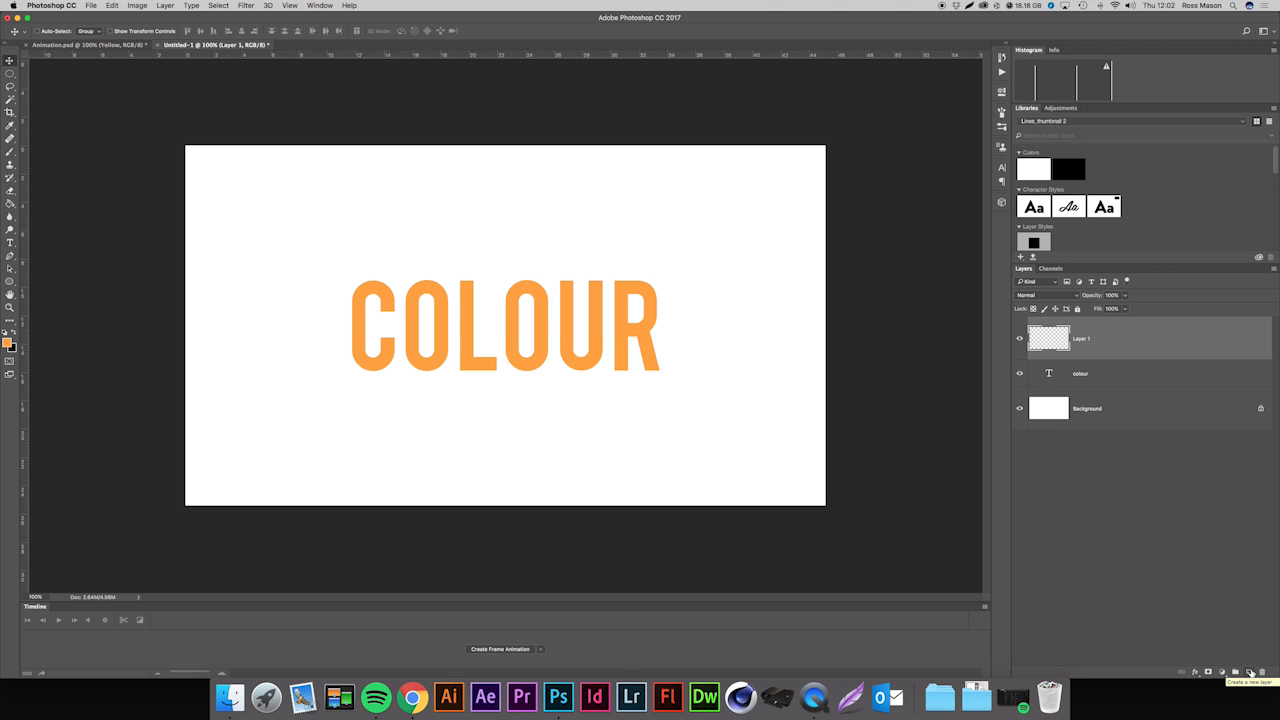
{"action": "key", "text": "p"}
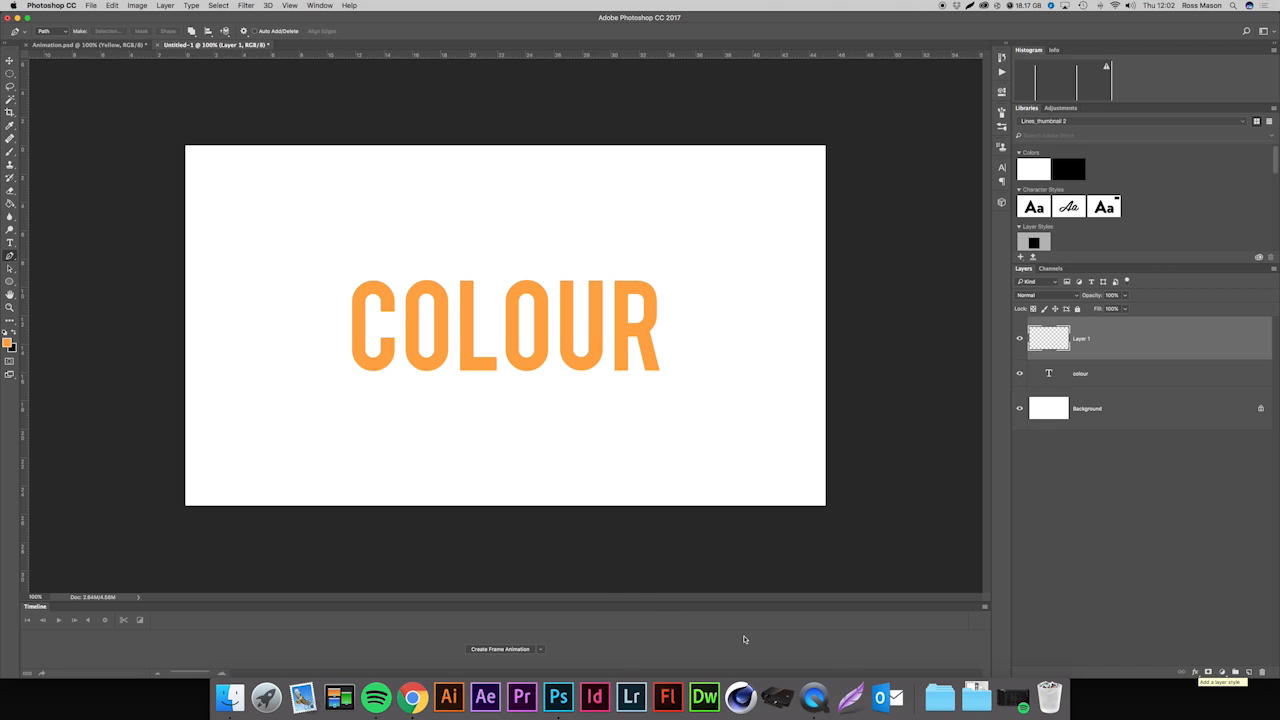
- Draw seven closed Pen paths overlapping the edges of the letters: five straight-sided shapes and two curved ones on the C and the R
{"action": "left_click", "coordinate": [395, 403]}
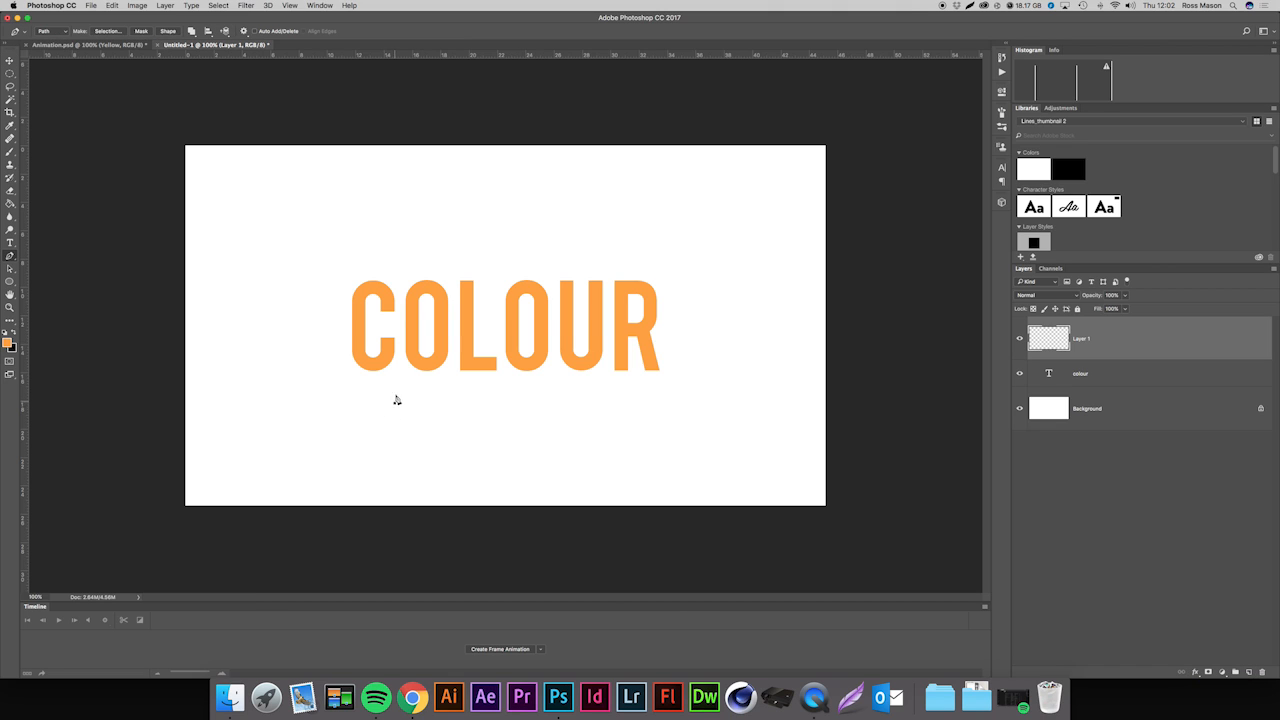
{"action": "left_click", "coordinate": [338, 350]}
{"action": "left_click", "coordinate": [408, 331]}
{"action": "left_click", "coordinate": [392, 272]}
{"action": "left_click", "coordinate": [391, 273]}
{"action": "left_click", "coordinate": [454, 386]}
{"action": "left_click", "coordinate": [528, 375]}
{"action": "left_click", "coordinate": [488, 392]}
{"action": "left_click", "coordinate": [454, 386]}
{"action": "left_click", "coordinate": [536, 258]}
{"action": "left_click", "coordinate": [528, 300]}
{"action": "left_click", "coordinate": [582, 296]}
{"action": "left_click", "coordinate": [536, 258]}
{"action": "left_click", "coordinate": [598, 334]}
{"action": "left_click", "coordinate": [641, 350]}
{"action": "left_click", "coordinate": [610, 396]}
{"action": "left_click", "coordinate": [587, 384]}
{"action": "left_click", "coordinate": [660, 303]}
{"action": "left_click", "coordinate": [634, 305]}
{"action": "left_click", "coordinate": [637, 270]}
{"action": "left_click_drag", "start_coordinate": [660, 303], "coordinate": [656, 326]}
{"action": "left_click", "coordinate": [372, 318]}
{"action": "left_click_drag", "start_coordinate": [343, 315], "coordinate": [358, 343]}
- Fill the angular paths on Layer 1 with the orange foreground colour at 100% opacity and delete the paths
{"action": "right_click", "coordinate": [436, 298]}
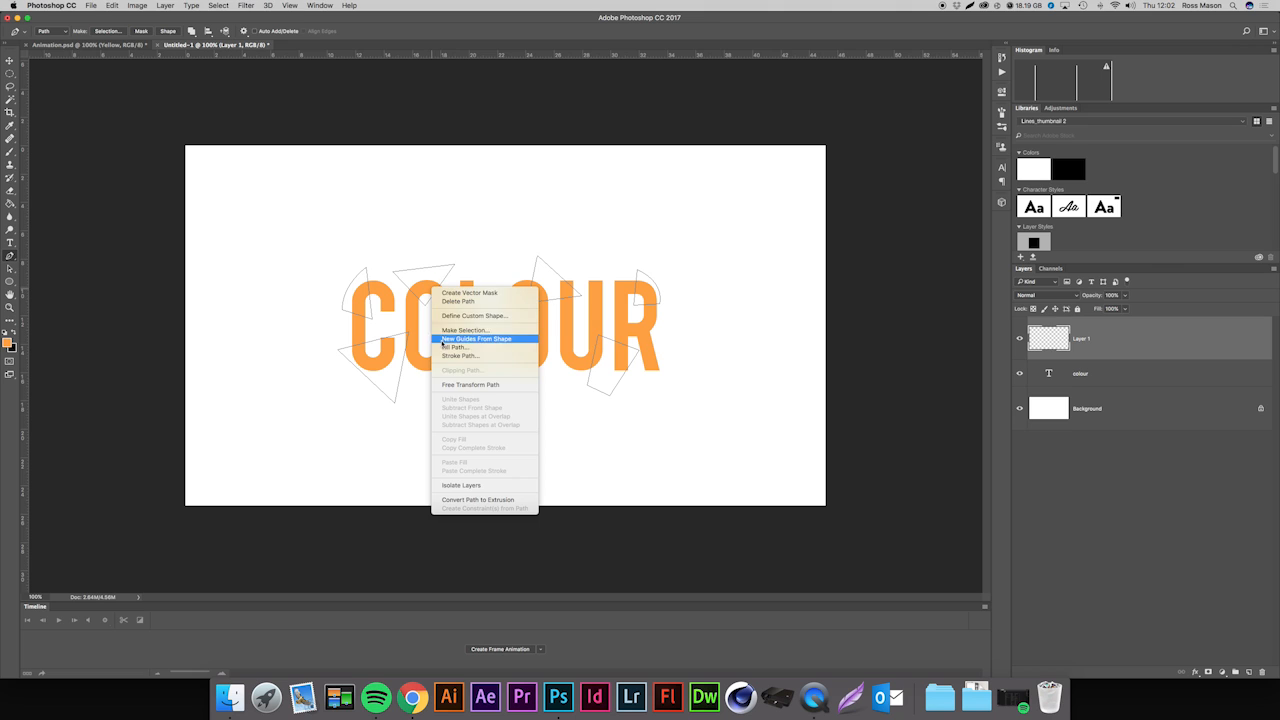
{"action": "left_click", "coordinate": [449, 345]}
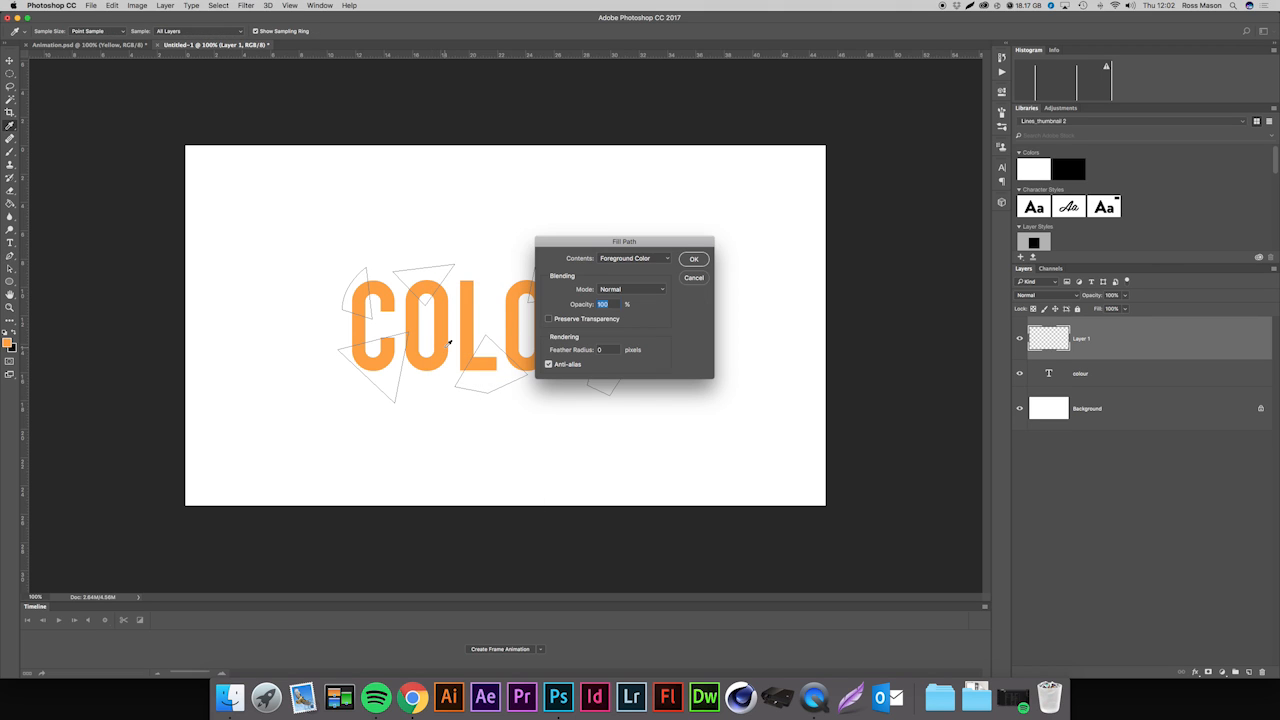
{"action": "key", "text": "Return"}
{"action": "right_click", "coordinate": [483, 379]}
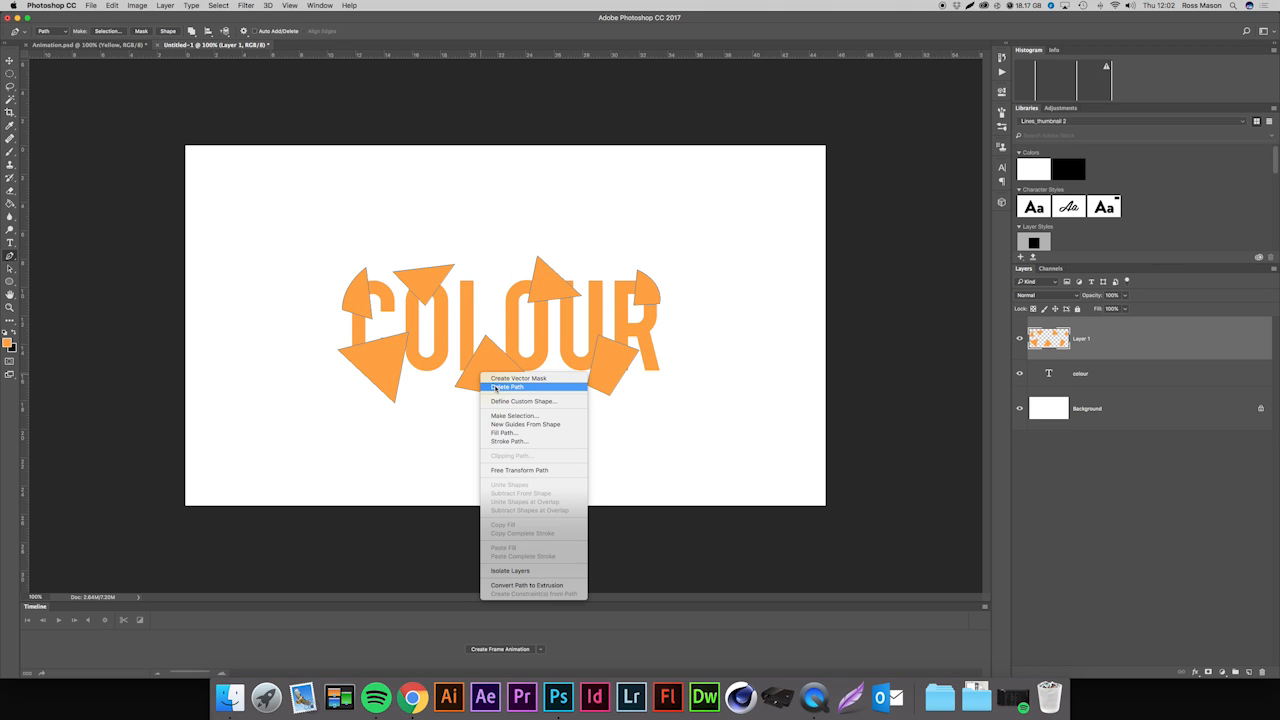
{"action": "left_click", "coordinate": [497, 388]}
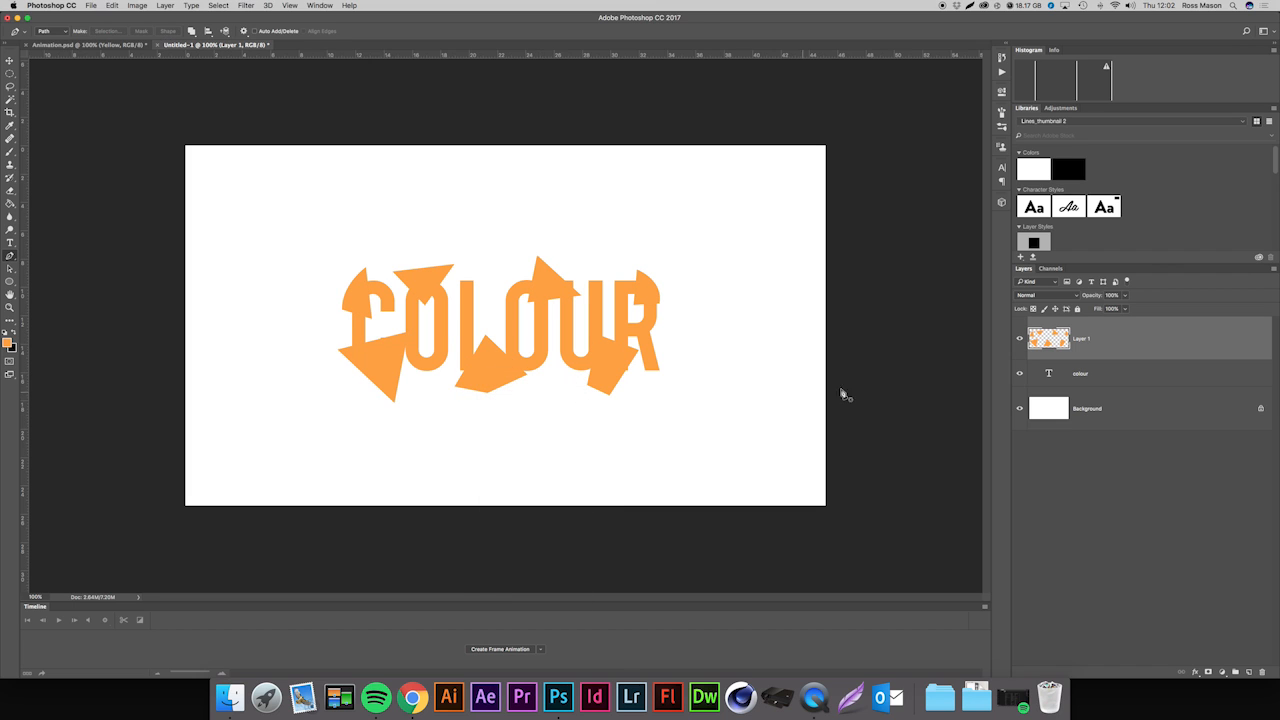
- Apply a yellow #ffd926 Color Overlay in Normal mode at 100% opacity to Layer 1 and collapse its effects list
{"action": "right_click", "coordinate": [1144, 344]}
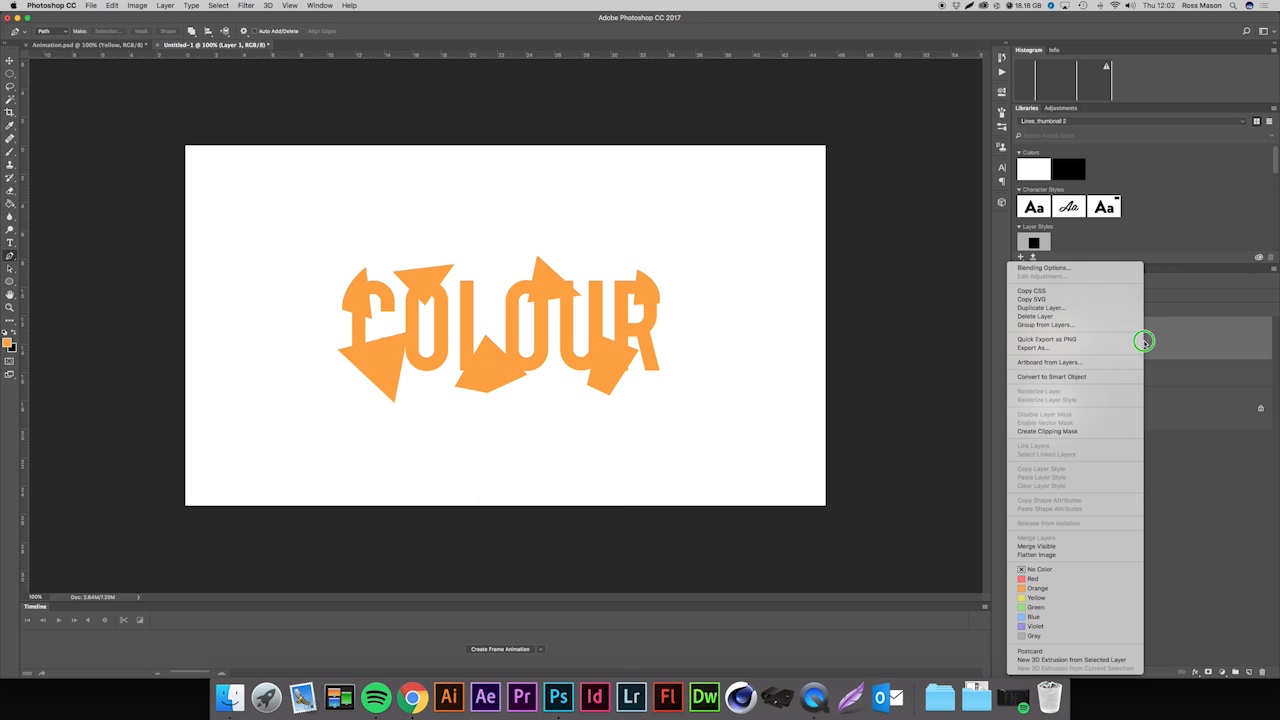
{"action": "left_click", "coordinate": [1062, 268]}
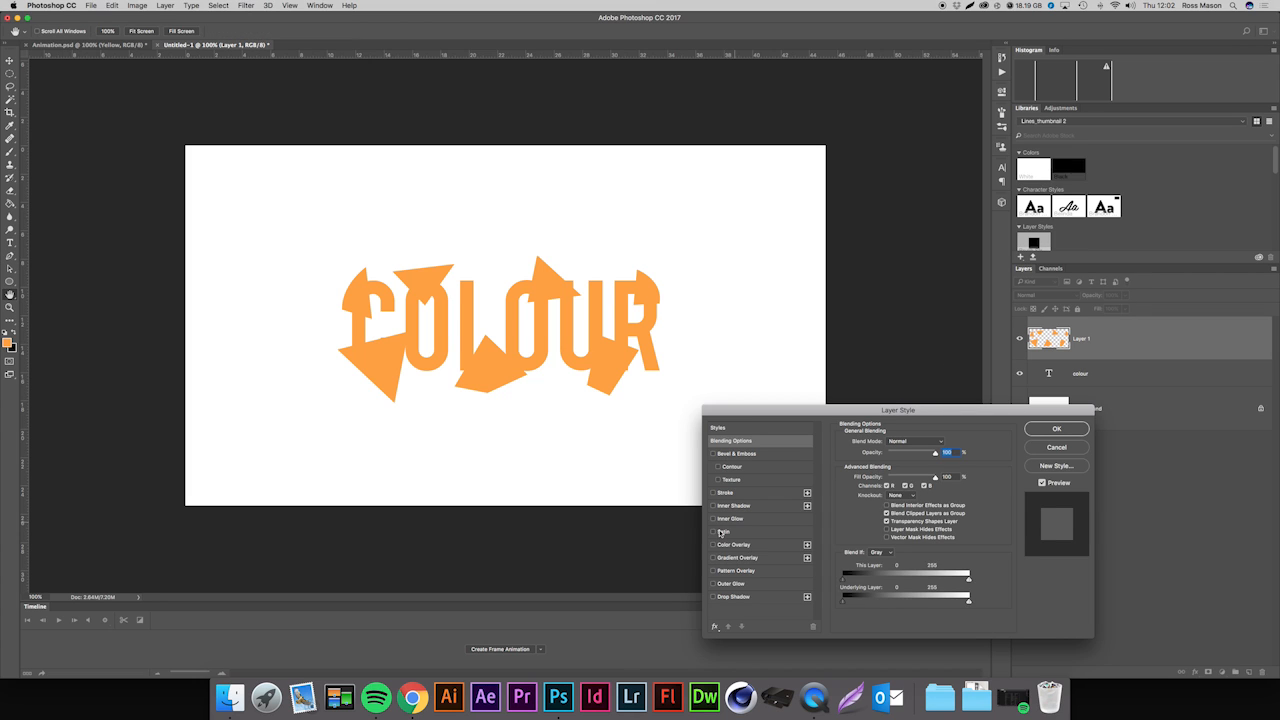
{"action": "left_click", "coordinate": [728, 544]}
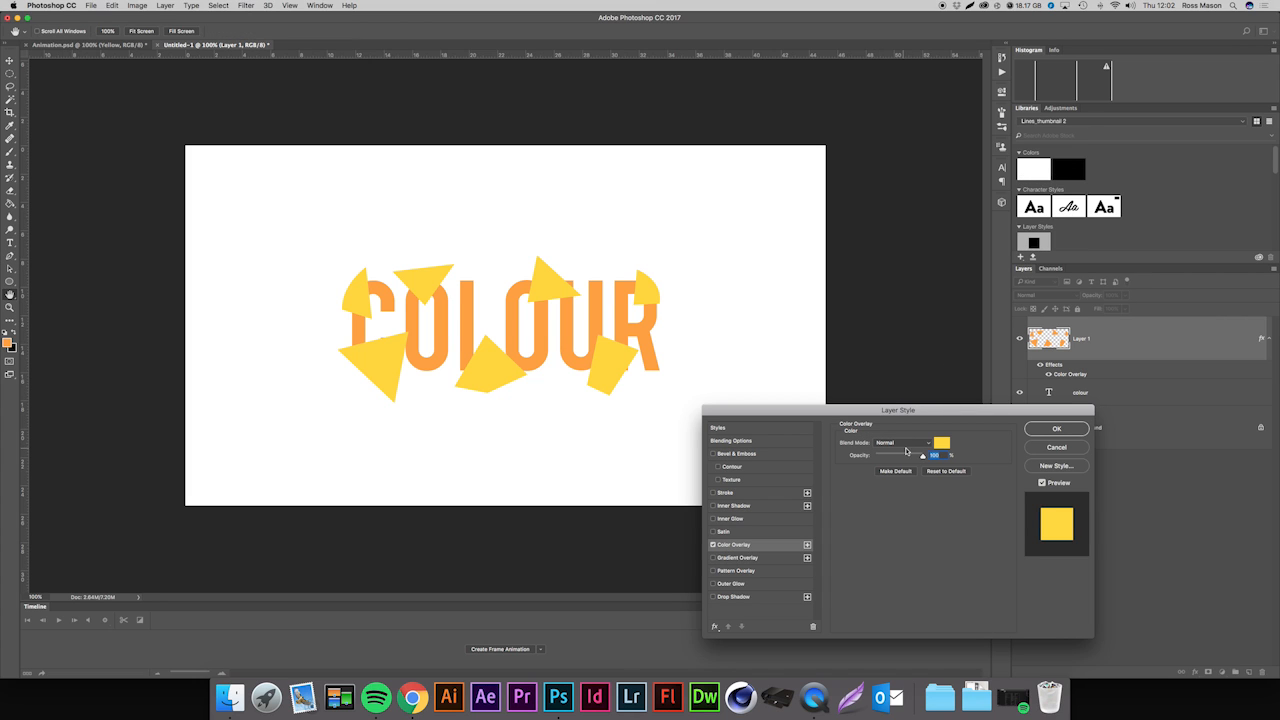
{"action": "left_click", "coordinate": [941, 444]}
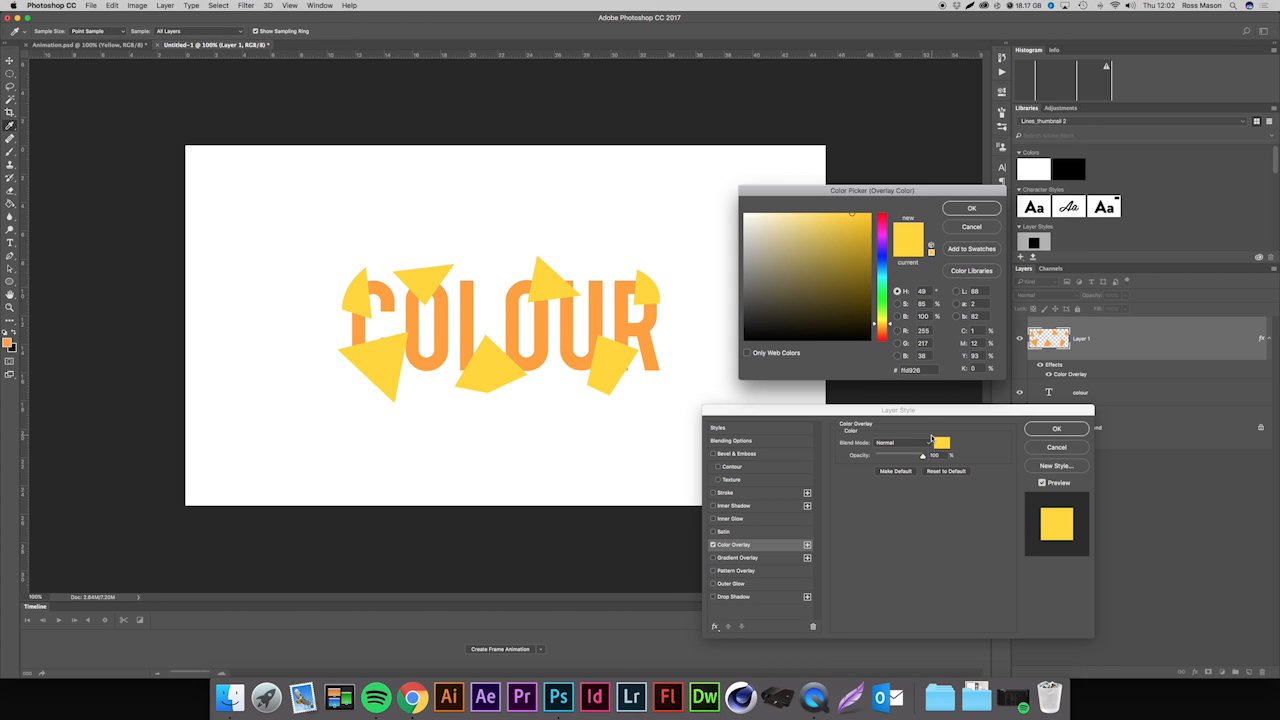
{"action": "key", "text": "Return"}
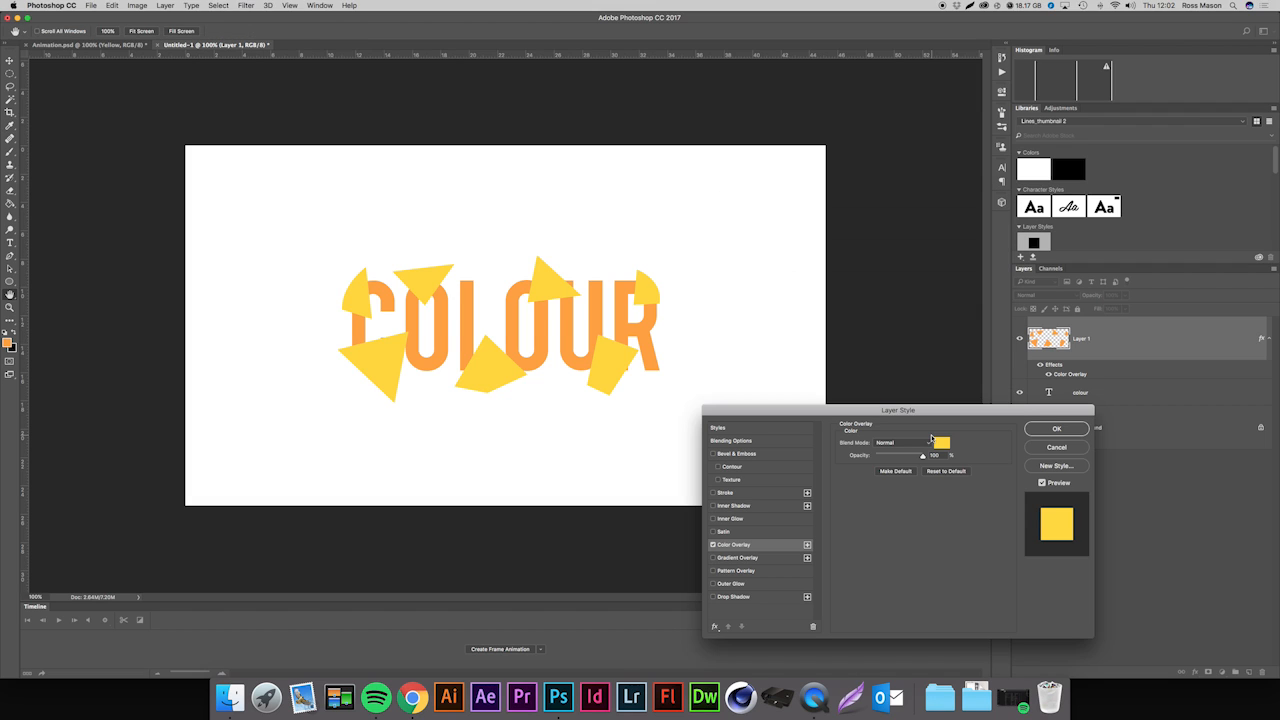
{"action": "key", "text": "Return"}
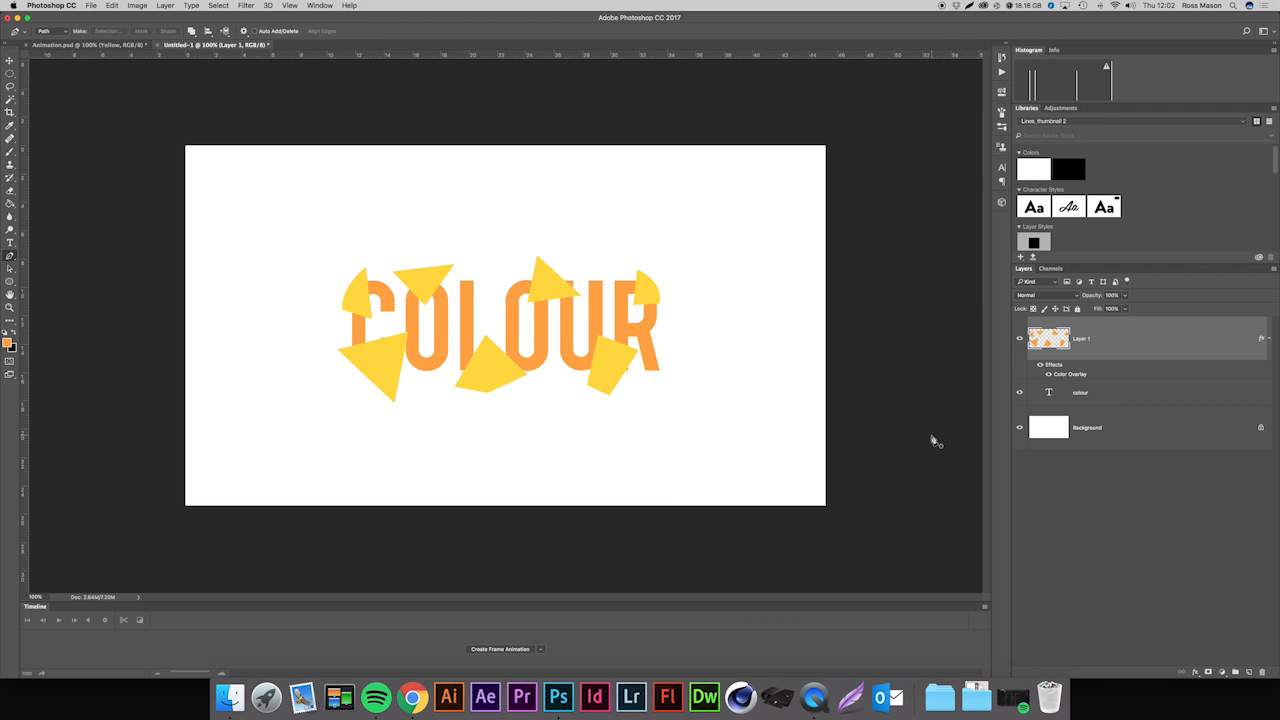
{"action": "left_click", "coordinate": [1267, 339]}
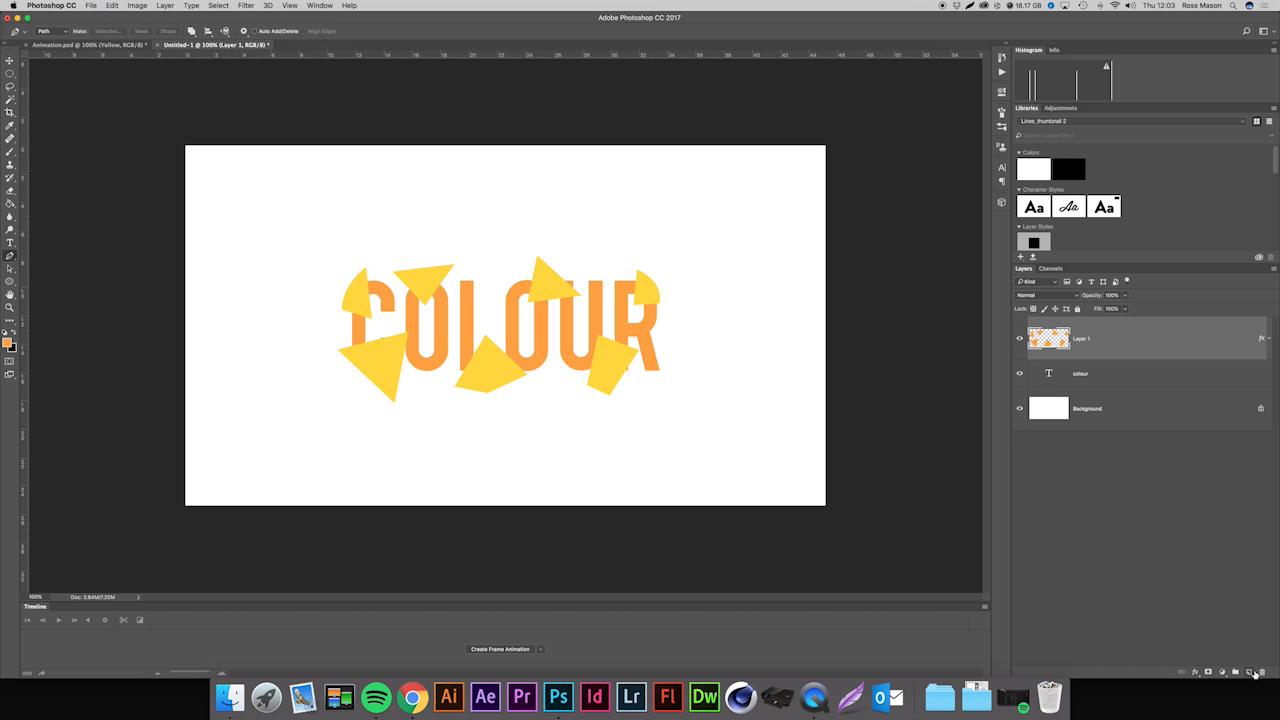
- Add a new layer above Layer 1 and draw seven closed, rounded Pen paths across the letters
{"action": "left_click", "coordinate": [1252, 672]}
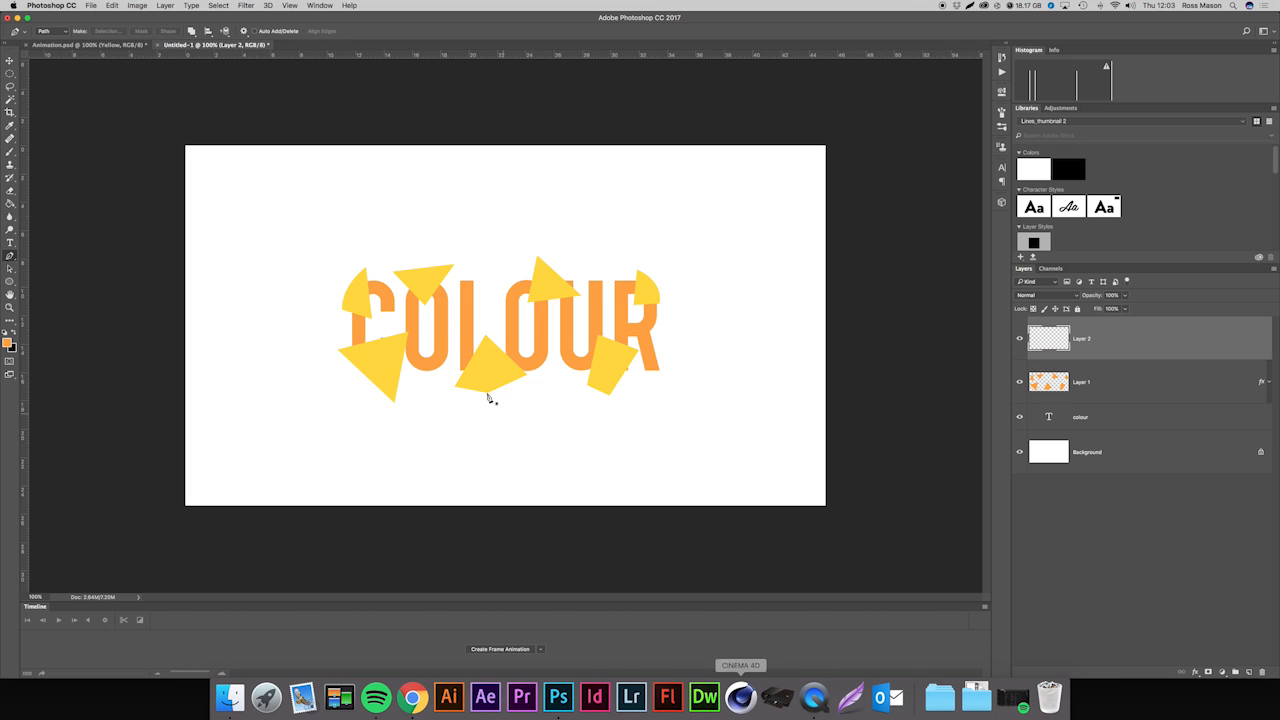
{"action": "left_click", "coordinate": [361, 300]}
{"action": "key", "text": "super+z"}
{"action": "left_click_drag", "start_coordinate": [356, 304], "coordinate": [367, 343]}
{"action": "left_click_drag", "start_coordinate": [391, 296], "coordinate": [376, 295]}
{"action": "left_click", "coordinate": [358, 306]}
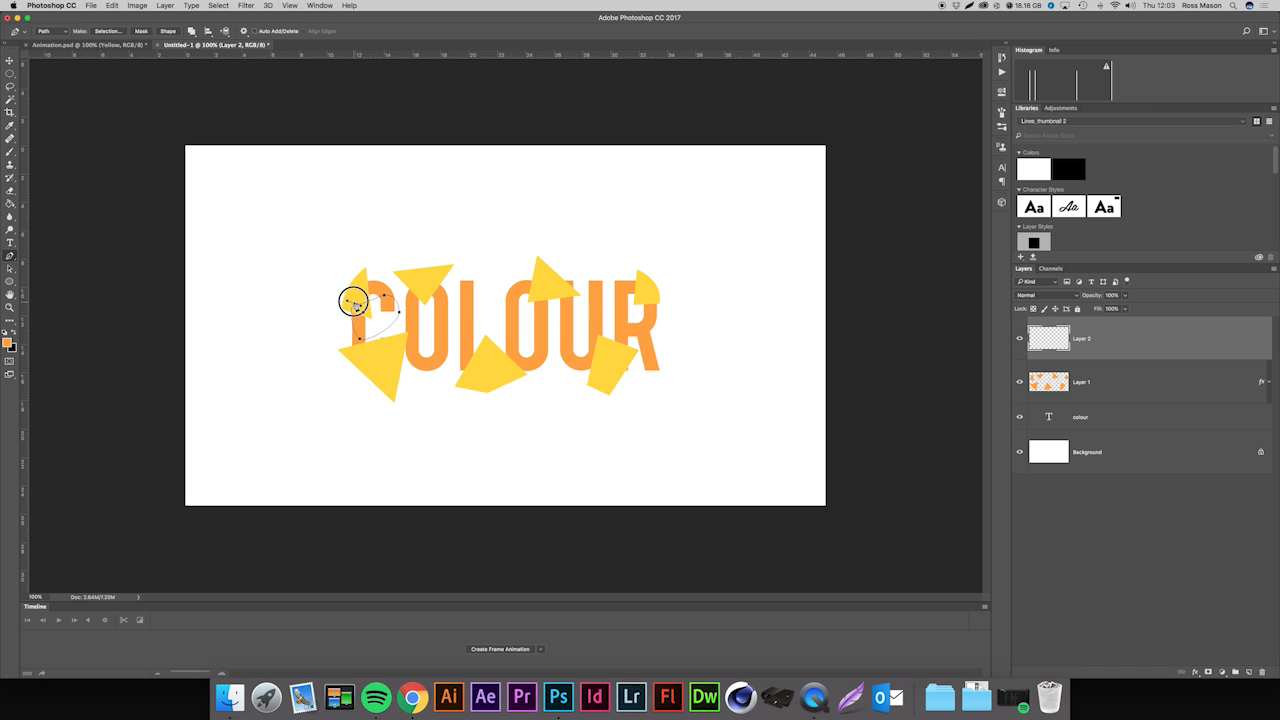
{"action": "left_click_drag", "start_coordinate": [423, 342], "coordinate": [460, 357]}
{"action": "left_click", "coordinate": [467, 339]}
{"action": "left_click", "coordinate": [423, 342]}
{"action": "mouse_move", "coordinate": [453, 273]}
{"action": "left_mouse_down"}
{"action": "mouse_move", "coordinate": [438, 309]}
{"action": "mouse_move", "coordinate": [476, 321]}
{"action": "mouse_move", "coordinate": [487, 302]}
{"action": "mouse_move", "coordinate": [457, 270]}
{"action": "left_mouse_up"}
{"action": "left_click", "coordinate": [453, 273]}
{"action": "left_click_drag", "start_coordinate": [522, 351], "coordinate": [521, 353]}
{"action": "left_click_drag", "start_coordinate": [518, 374], "coordinate": [546, 330]}
{"action": "left_click", "coordinate": [522, 351]}
{"action": "left_click_drag", "start_coordinate": [575, 269], "coordinate": [578, 325]}
{"action": "left_click", "coordinate": [584, 305]}
{"action": "left_click", "coordinate": [576, 270]}
{"action": "left_click_drag", "start_coordinate": [627, 304], "coordinate": [662, 328]}
{"action": "left_click_drag", "start_coordinate": [641, 317], "coordinate": [634, 312]}
{"action": "left_click", "coordinate": [627, 304]}
{"action": "left_click_drag", "start_coordinate": [498, 309], "coordinate": [518, 338]}
{"action": "left_click_drag", "start_coordinate": [524, 331], "coordinate": [533, 339]}
- Fill the rounded paths on Layer 2 with the orange foreground colour and clear the paths
{"action": "right_click", "coordinate": [511, 324]}
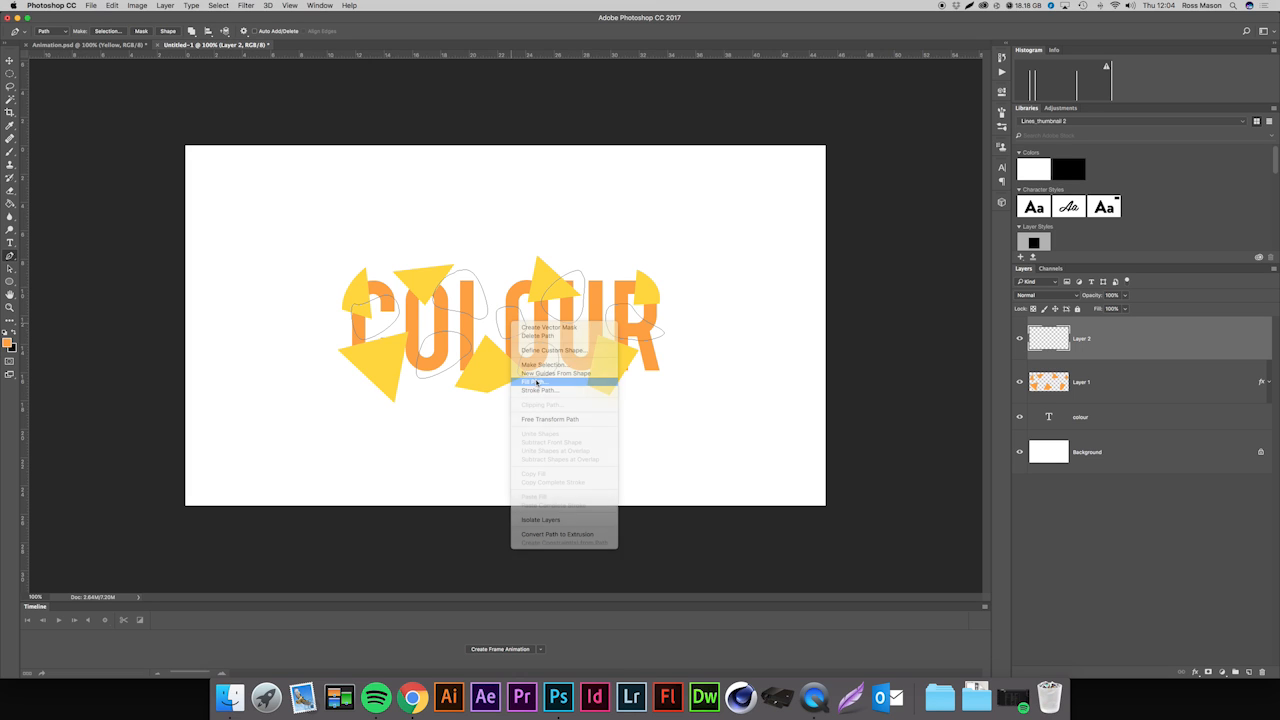
{"action": "left_click", "coordinate": [540, 373]}
{"action": "key", "text": "Return"}
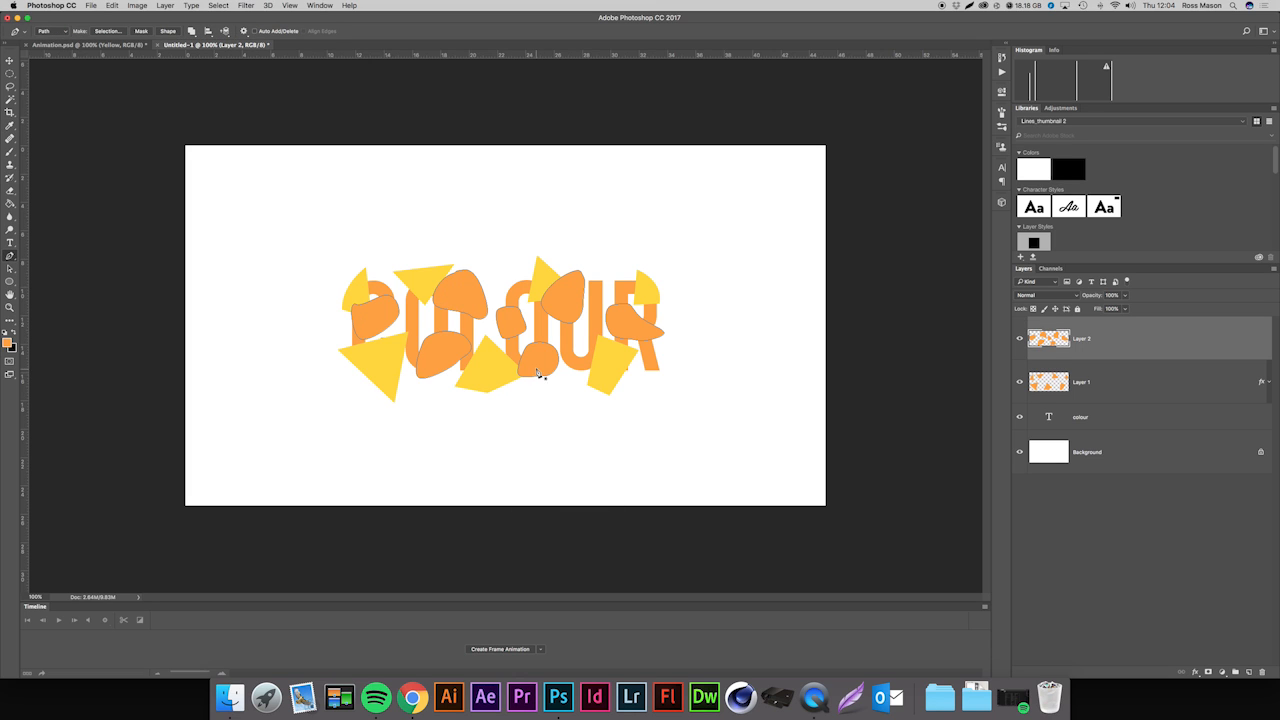
{"action": "key", "text": "Escape"}
- Apply a red-orange #ff6326 Color Overlay in Normal mode at 100% opacity to Layer 2 and collapse its effects list
{"action": "right_click", "coordinate": [1129, 342]}
{"action": "left_click", "coordinate": [1148, 268]}
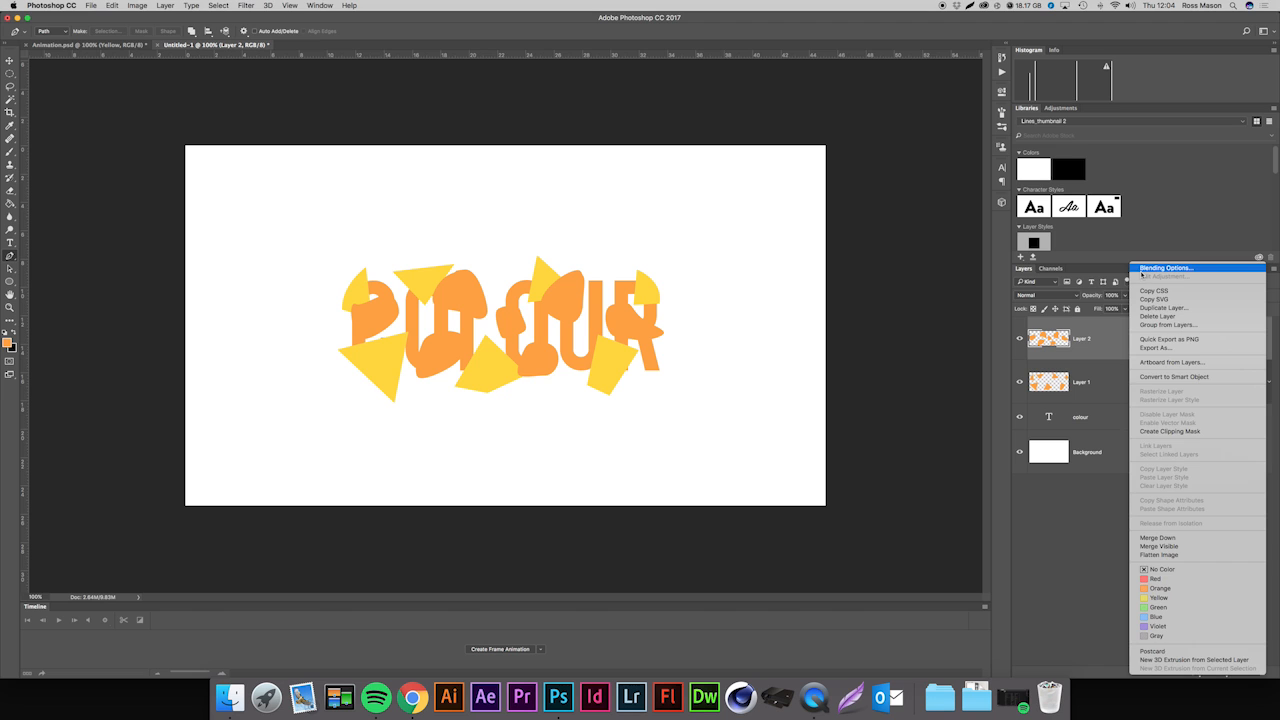
{"action": "left_click", "coordinate": [722, 545]}
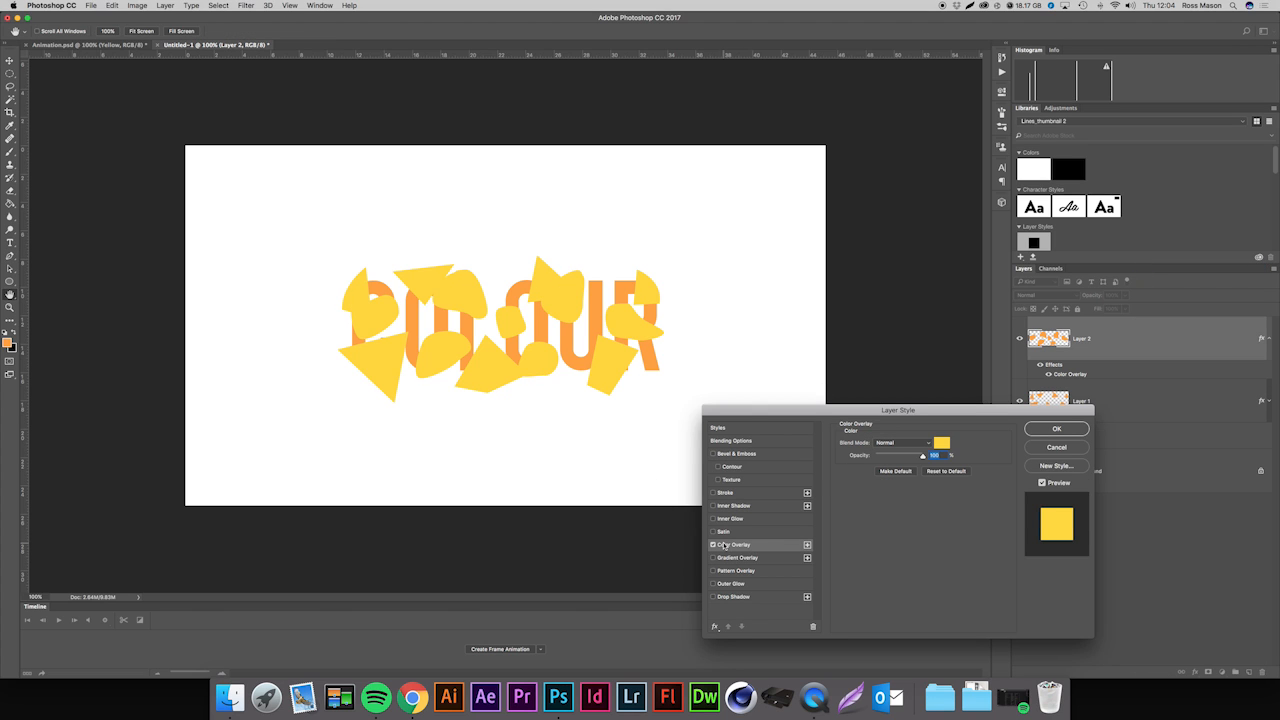
{"action": "left_click", "coordinate": [940, 443]}
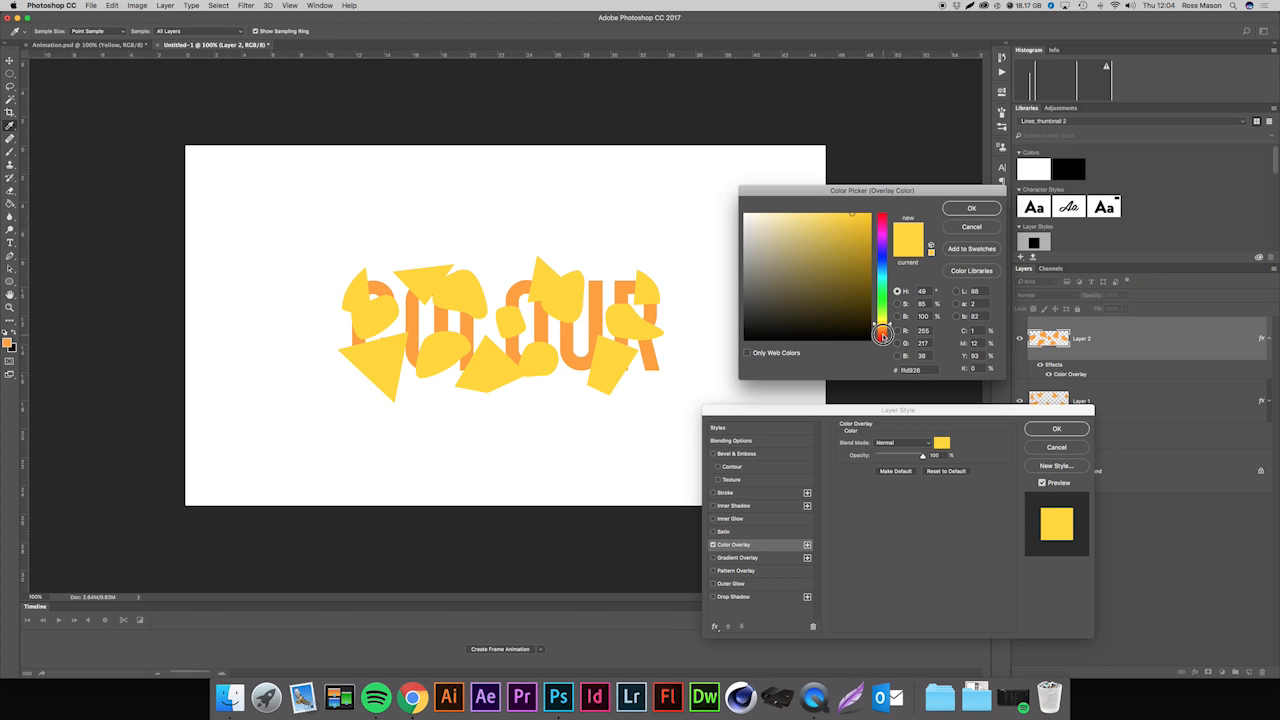
{"action": "left_click", "coordinate": [883, 338]}
{"action": "left_click_drag", "start_coordinate": [883, 338], "coordinate": [884, 337]}
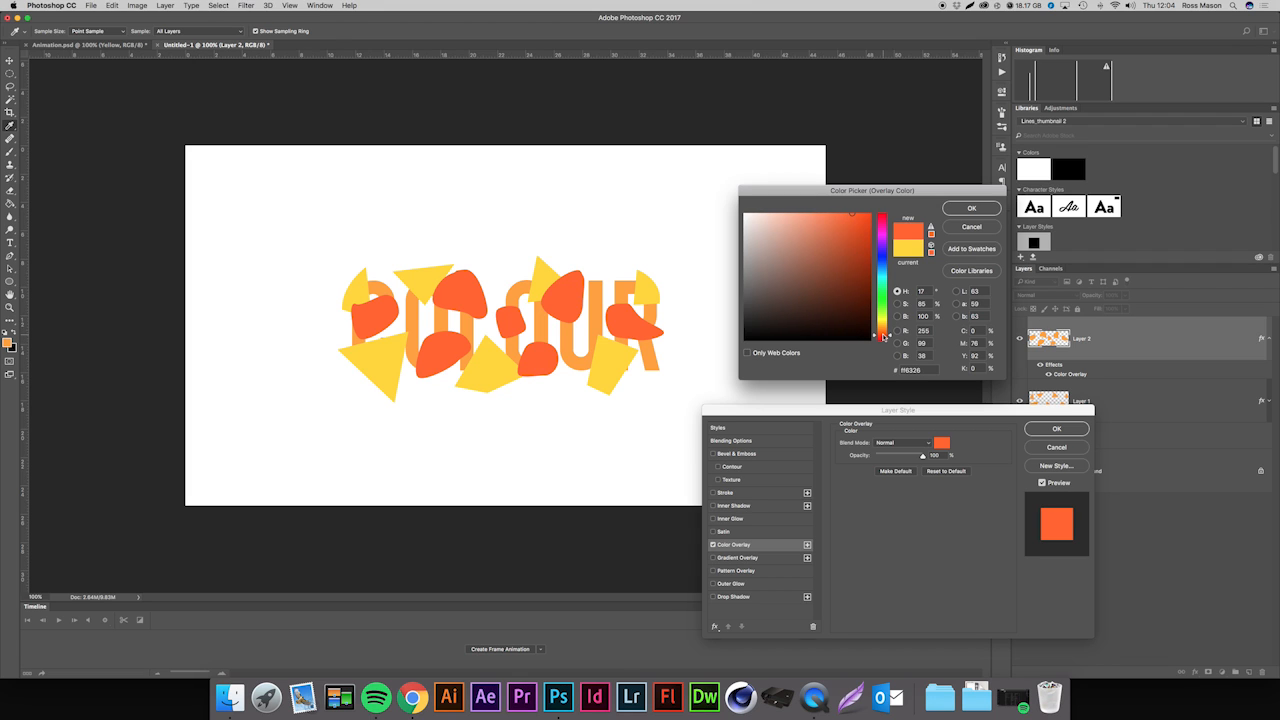
{"action": "key", "text": "Return"}
{"action": "key", "text": "Return"}
{"action": "left_click", "coordinate": [1269, 339]}
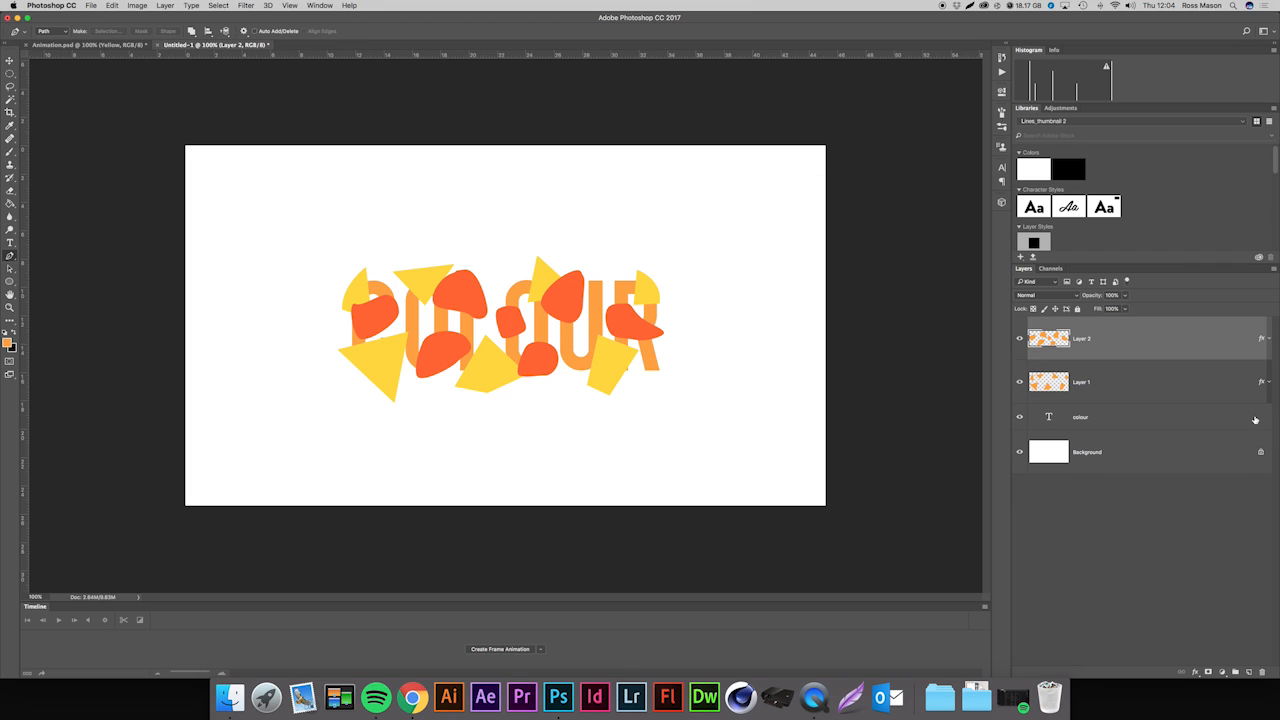
- Add a new layer above Layer 2 and draw five closed, elongated wavy Pen paths across the letters
{"action": "left_click", "coordinate": [1249, 672]}
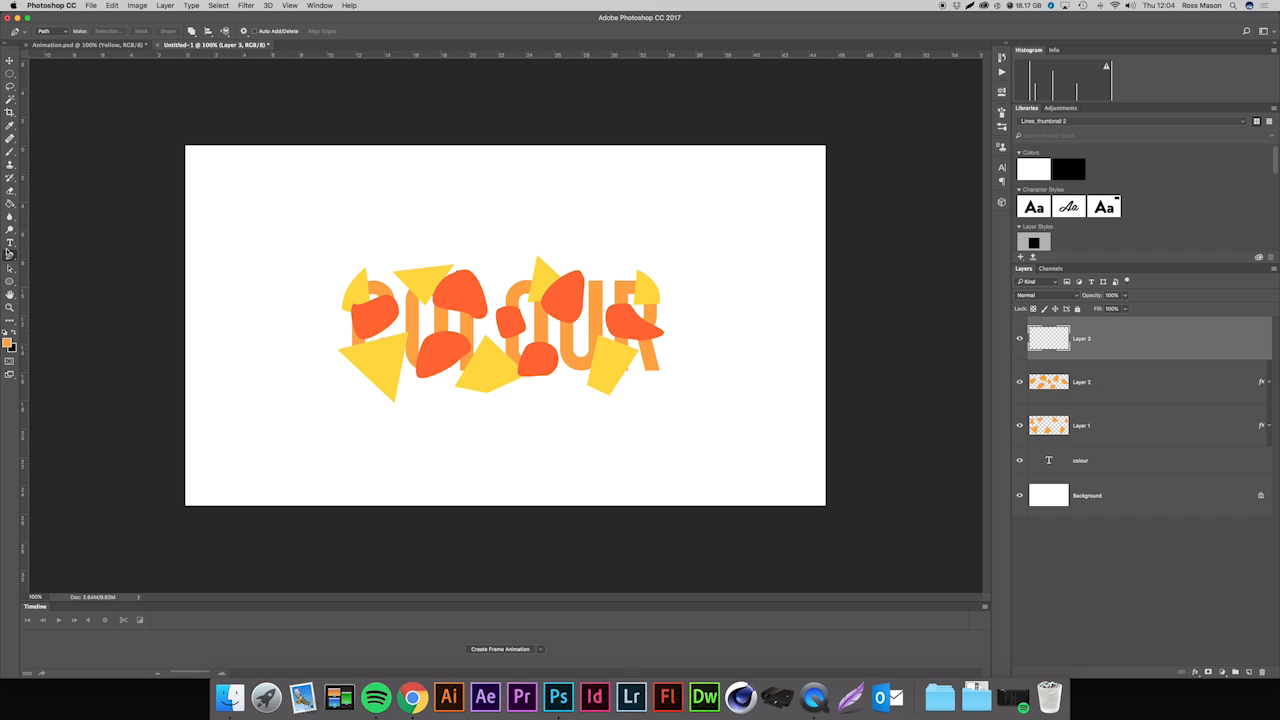
{"action": "left_click", "coordinate": [390, 354]}
{"action": "left_click_drag", "start_coordinate": [398, 326], "coordinate": [404, 368]}
{"action": "left_click", "coordinate": [384, 355]}
{"action": "left_click", "coordinate": [496, 307]}
{"action": "left_click_drag", "start_coordinate": [537, 320], "coordinate": [563, 297]}
{"action": "left_click_drag", "start_coordinate": [548, 300], "coordinate": [492, 296]}
{"action": "left_click", "coordinate": [495, 312]}
{"action": "left_click_drag", "start_coordinate": [541, 359], "coordinate": [551, 359]}
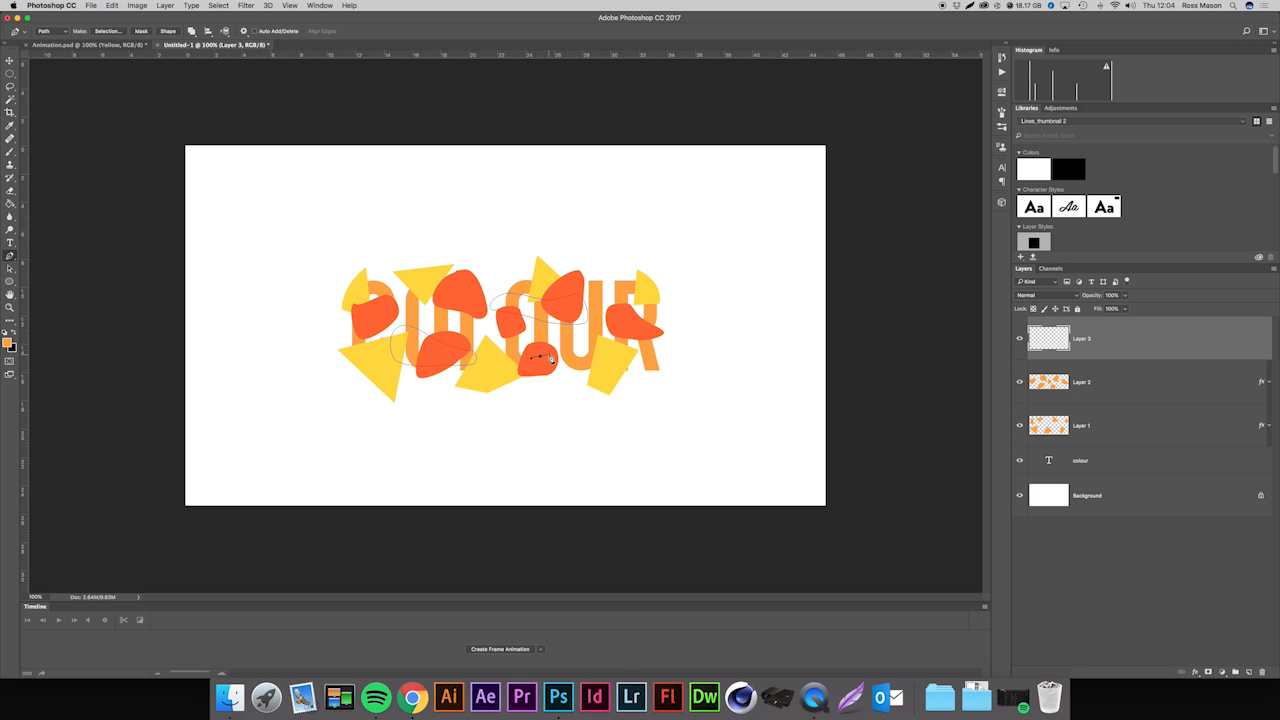
{"action": "left_click", "coordinate": [620, 359]}
{"action": "left_click_drag", "start_coordinate": [593, 377], "coordinate": [551, 349]}
{"action": "left_click_drag", "start_coordinate": [422, 303], "coordinate": [378, 285]}
{"action": "mouse_move", "coordinate": [413, 281]}
{"action": "left_mouse_down"}
{"action": "mouse_move", "coordinate": [430, 281]}
{"action": "mouse_move", "coordinate": [428, 303]}
{"action": "mouse_move", "coordinate": [416, 302]}
{"action": "left_mouse_up"}
{"action": "left_click_drag", "start_coordinate": [655, 297], "coordinate": [597, 291]}
{"action": "left_click_drag", "start_coordinate": [608, 285], "coordinate": [649, 297]}
- Fill the wavy paths on Layer 3 with the orange foreground colour and delete the paths
{"action": "right_click", "coordinate": [628, 296]}
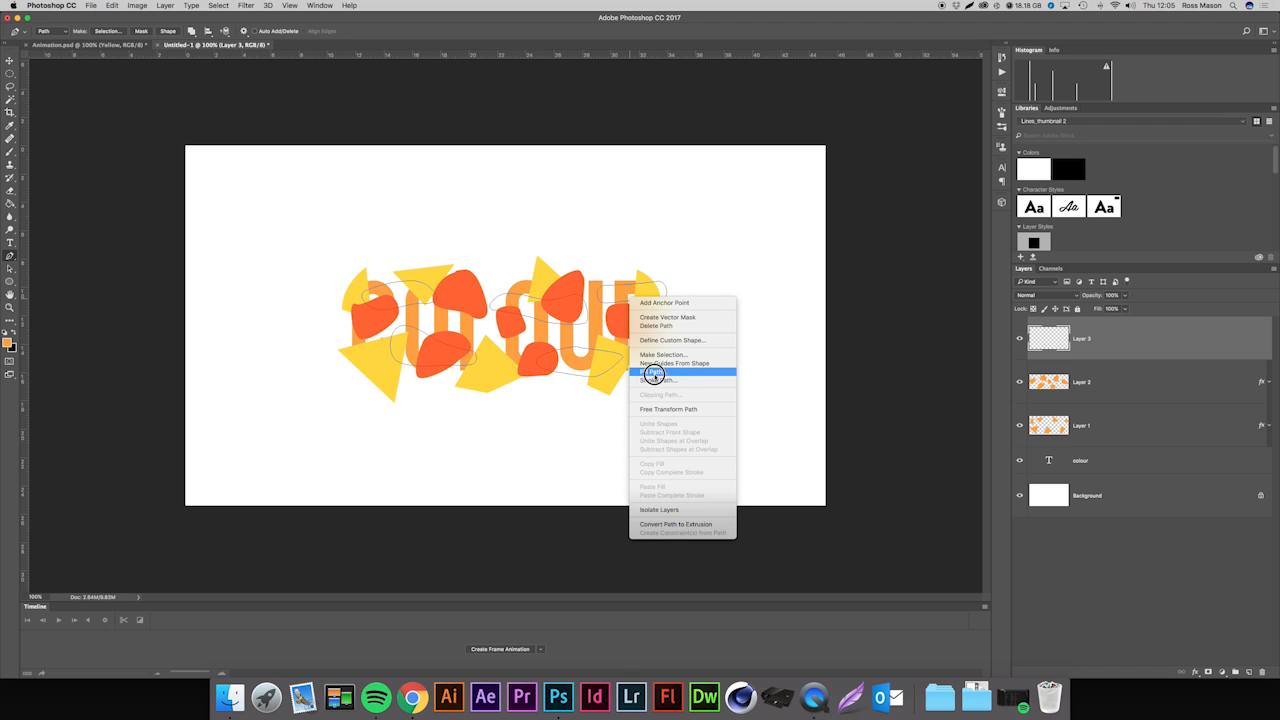
{"action": "left_click", "coordinate": [652, 368]}
{"action": "key", "text": "Return"}
{"action": "right_click", "coordinate": [561, 316]}
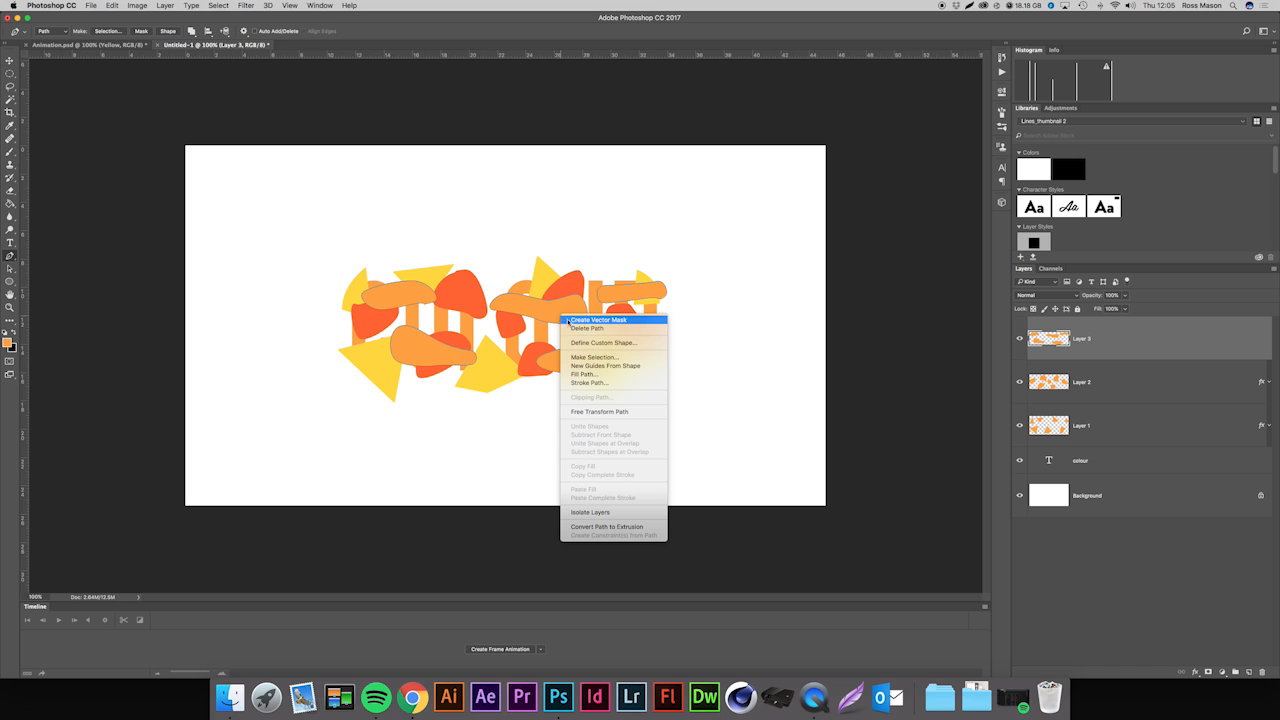
{"action": "left_click", "coordinate": [587, 328]}
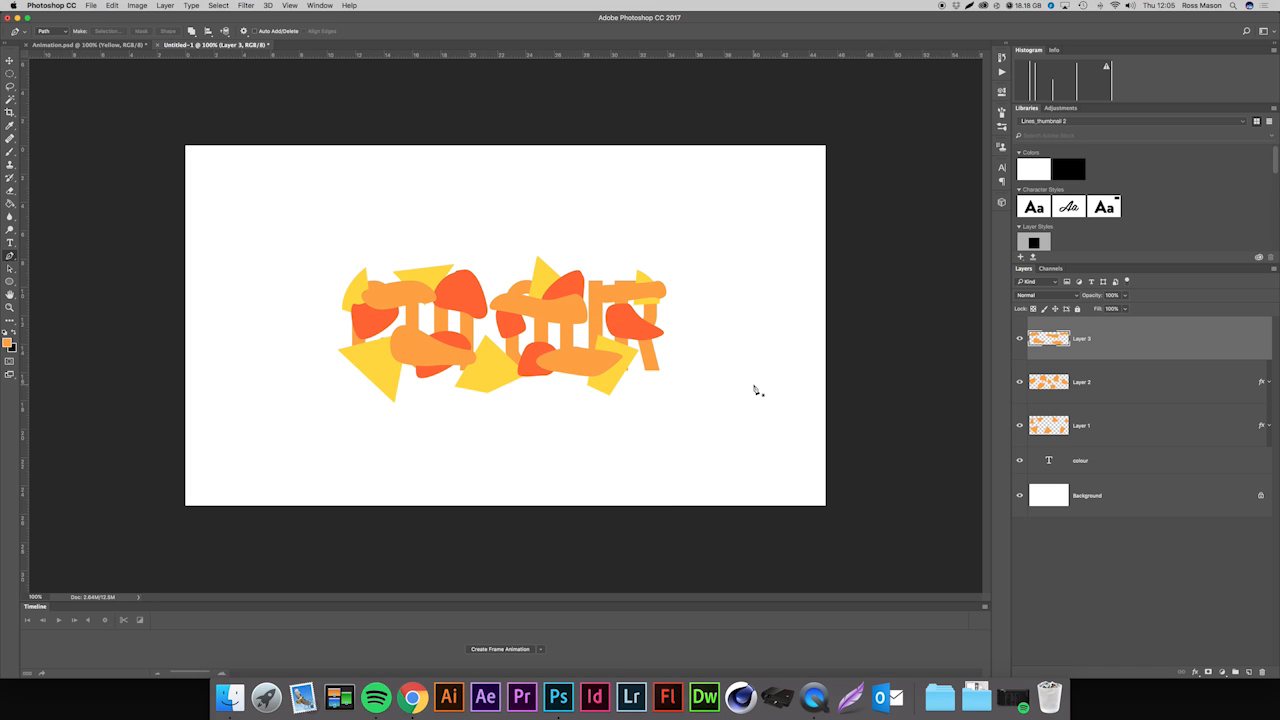
- Apply a lime green Color Overlay in Normal mode at 100% opacity to Layer 3 and collapse its effects list
{"action": "right_click", "coordinate": [1146, 332]}
{"action": "left_click", "coordinate": [1052, 268]}
{"action": "left_click", "coordinate": [733, 544]}
{"action": "left_click", "coordinate": [941, 442]}
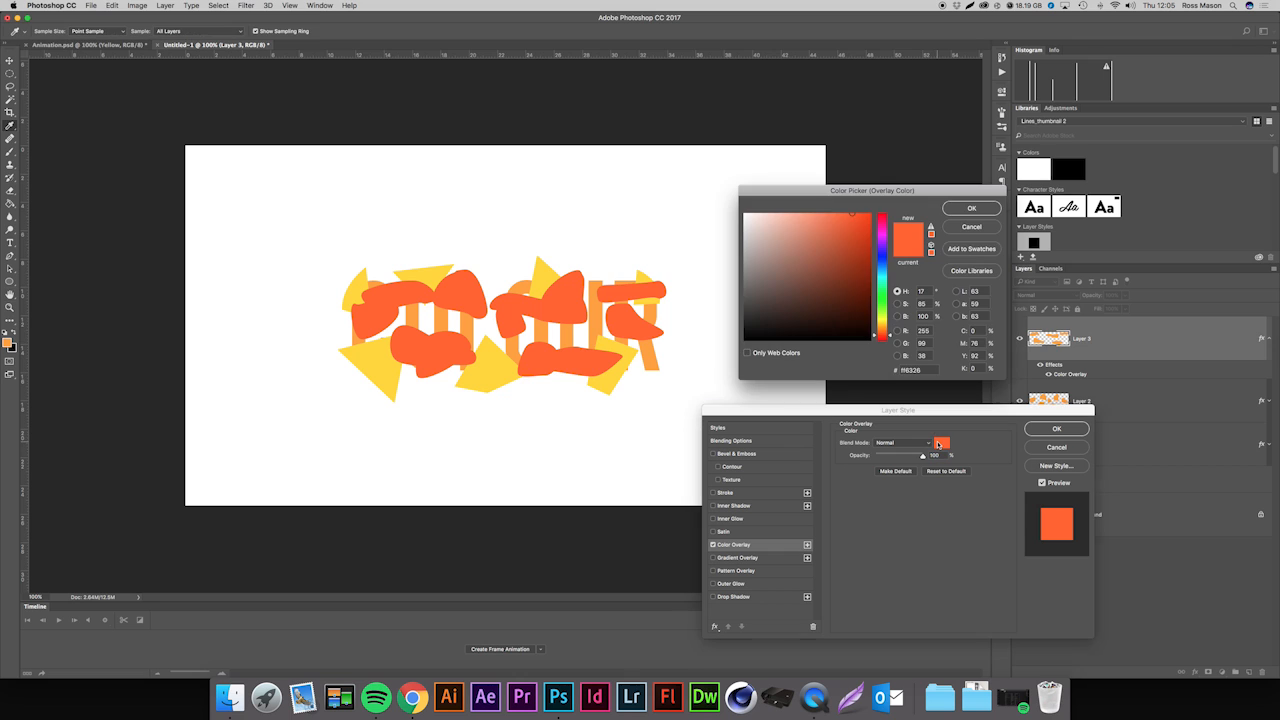
{"action": "left_click_drag", "start_coordinate": [882, 337], "coordinate": [886, 316]}
{"action": "key", "text": "Return"}
{"action": "key", "text": "Return"}
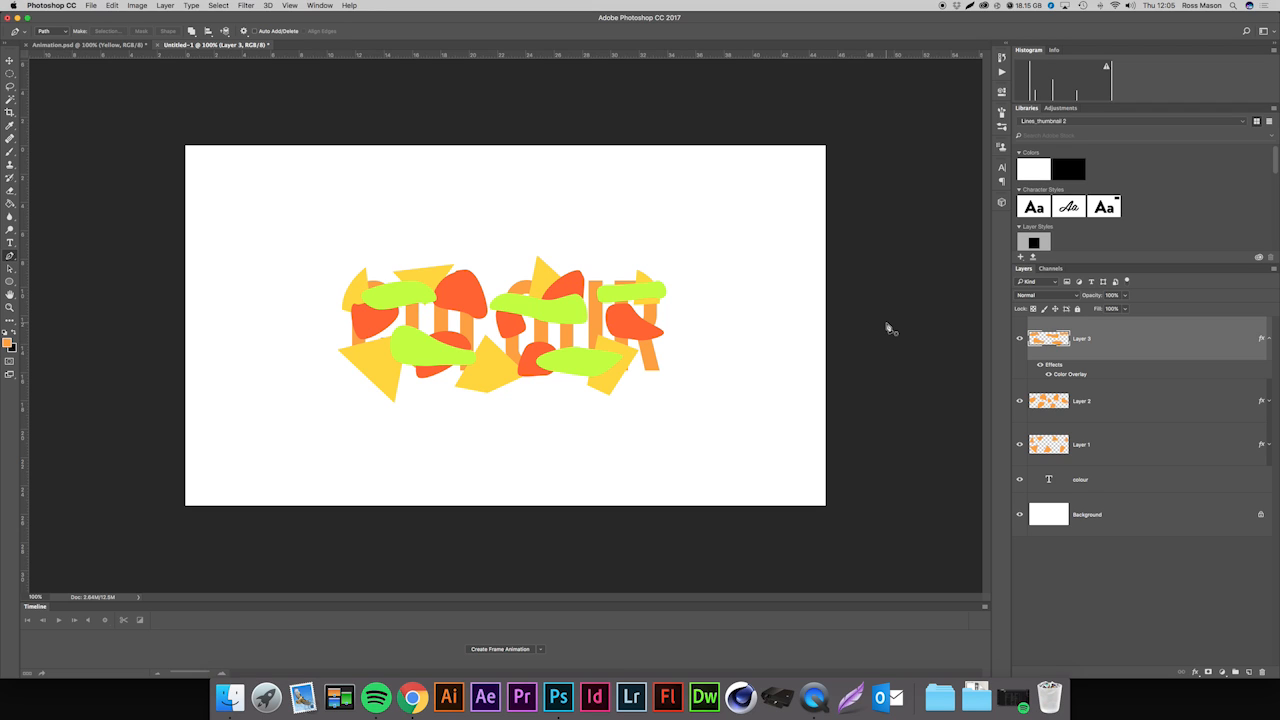
{"action": "left_click", "coordinate": [1268, 339]}
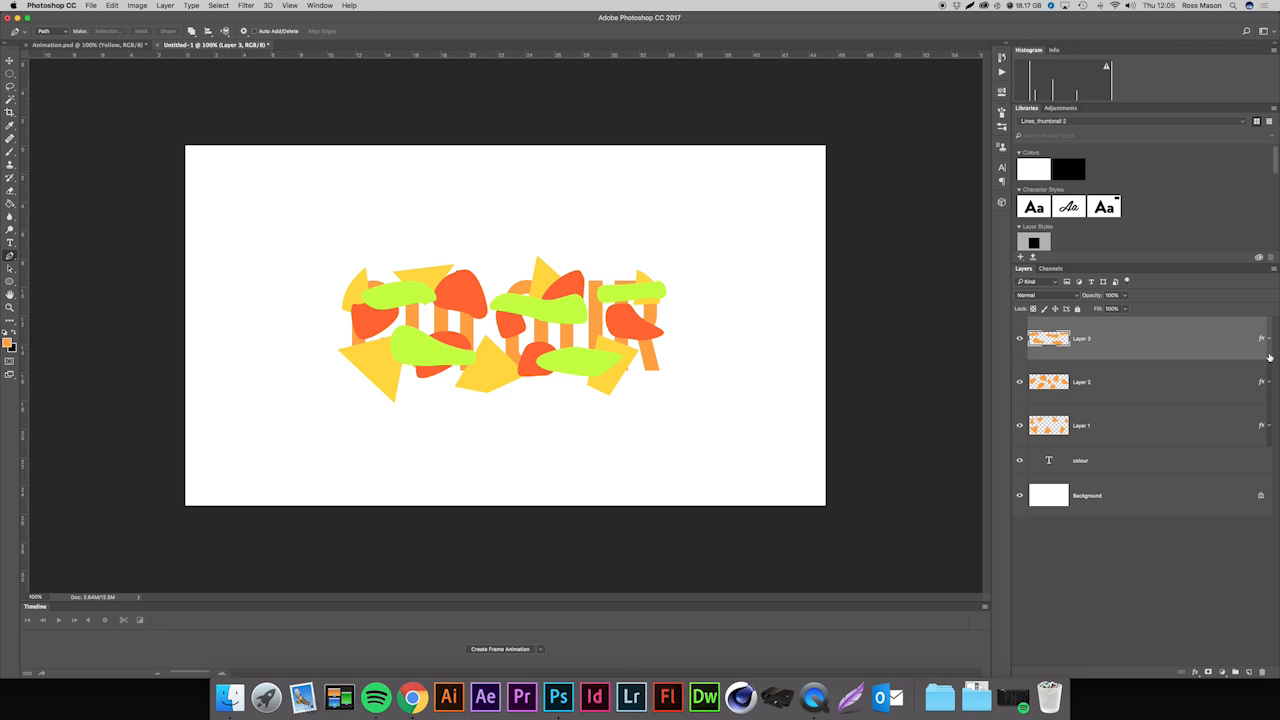
- Add a layer mask to Layer 1 from the colour text's outline and hide Layers 2 and 3
{"action": "left_click", "coordinate": [1154, 437]}
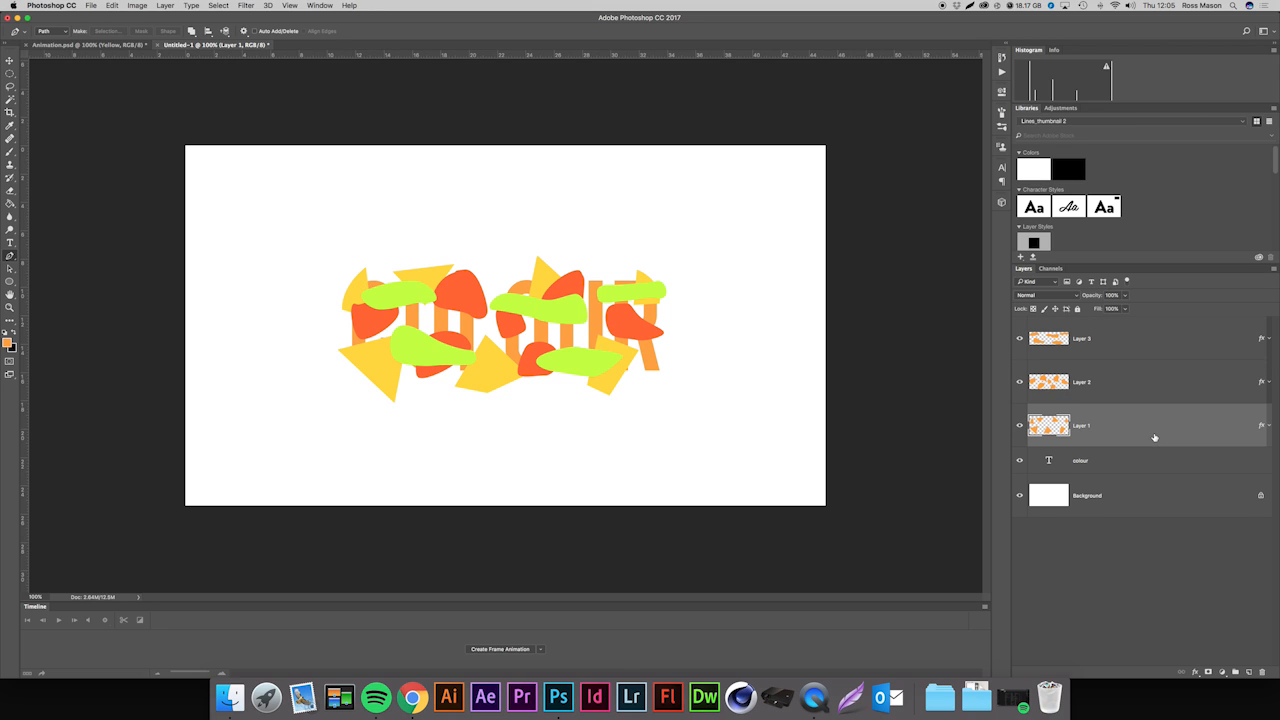
{"action": "left_click", "coordinate": [1050, 462], "text": "super"}
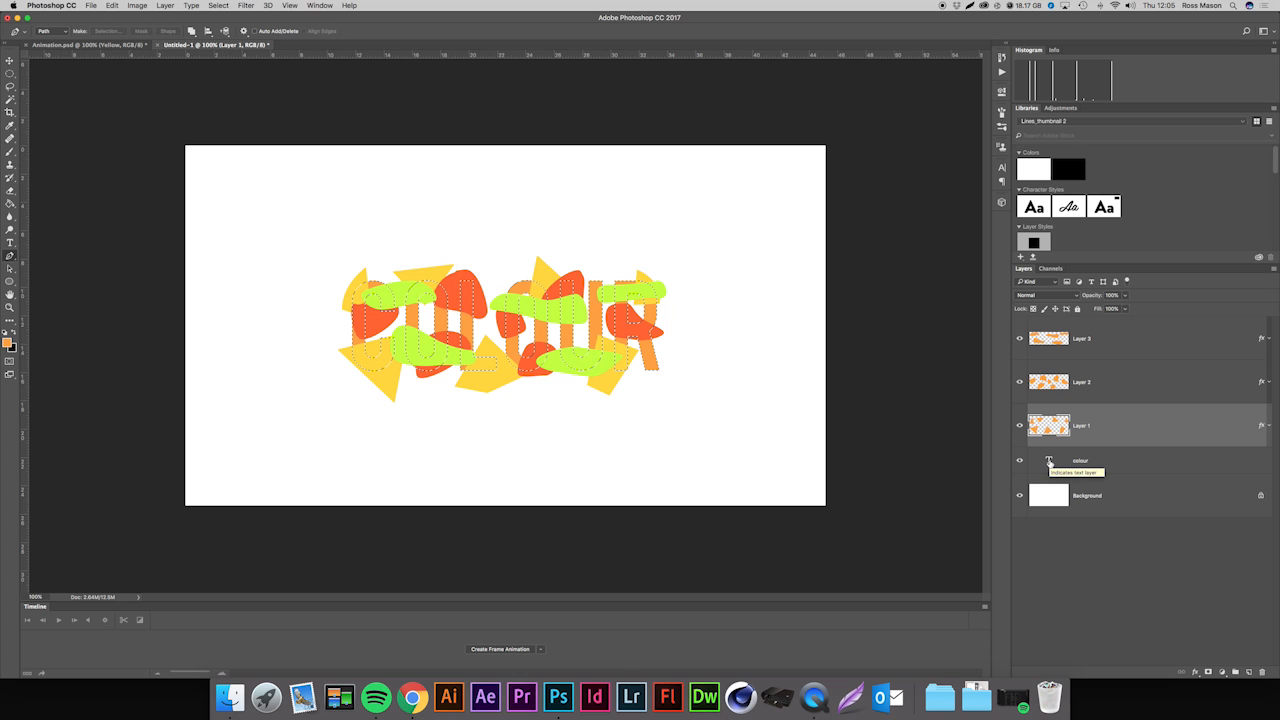
{"action": "left_click", "coordinate": [1207, 674]}
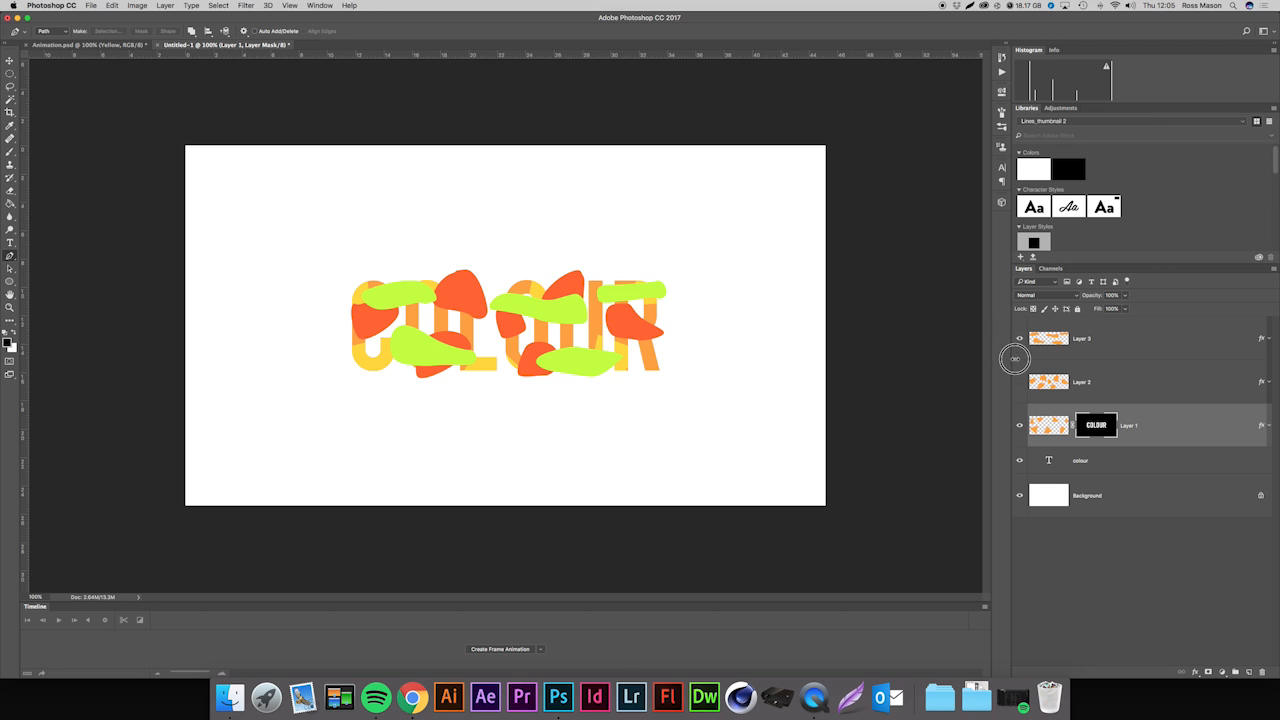
{"action": "left_click_drag", "start_coordinate": [1019, 381], "coordinate": [1016, 347]}
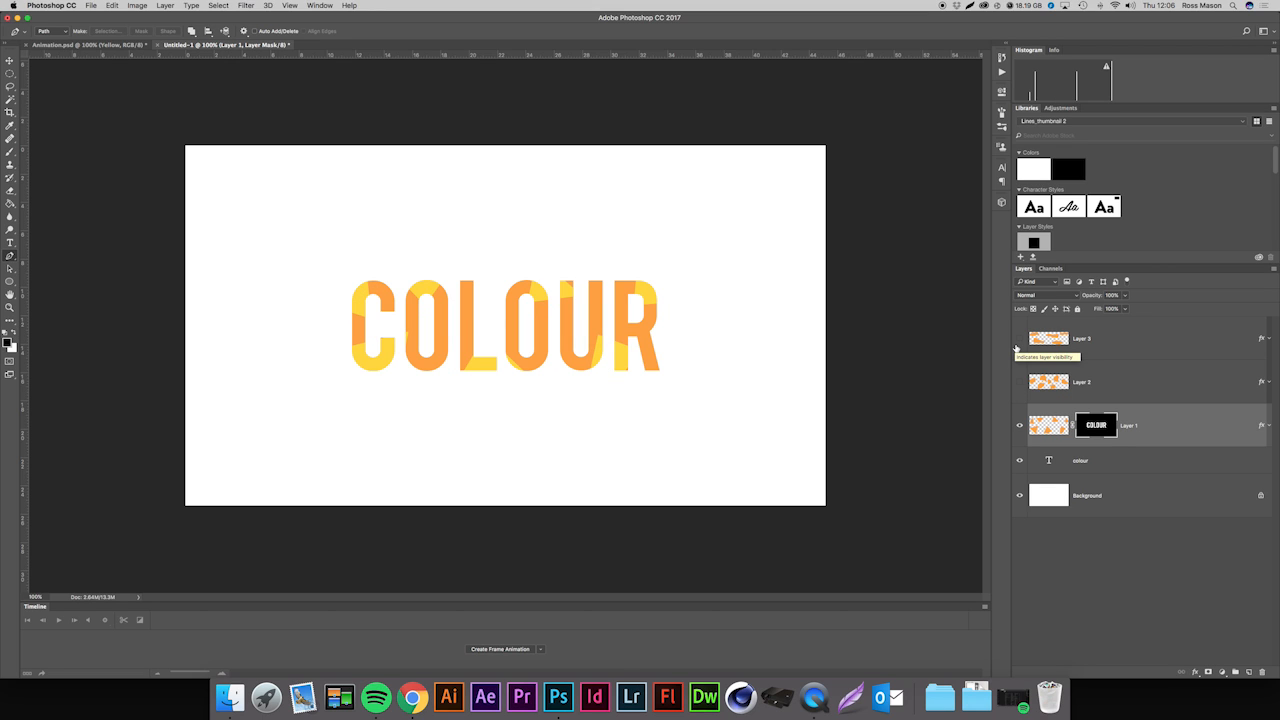
- Show Layer 2 and add a layer mask to it from the colour text's outline
{"action": "left_click", "coordinate": [1019, 380]}
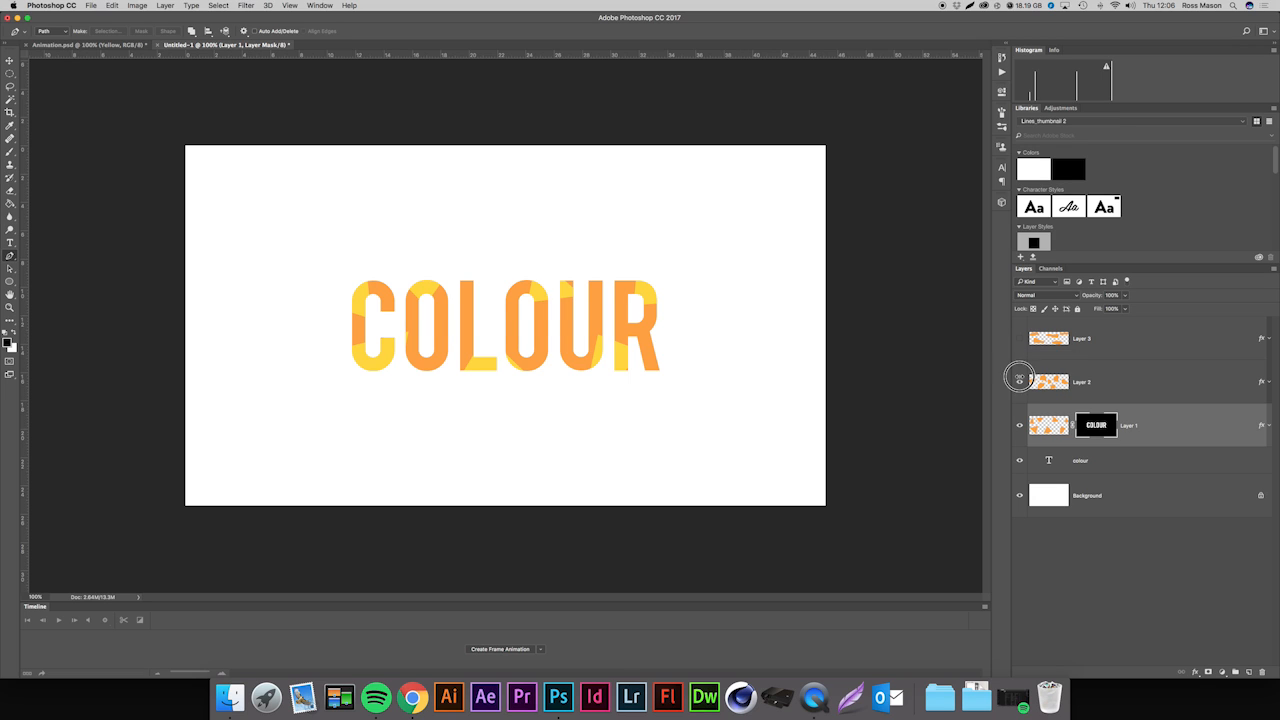
{"action": "left_click", "coordinate": [1120, 382]}
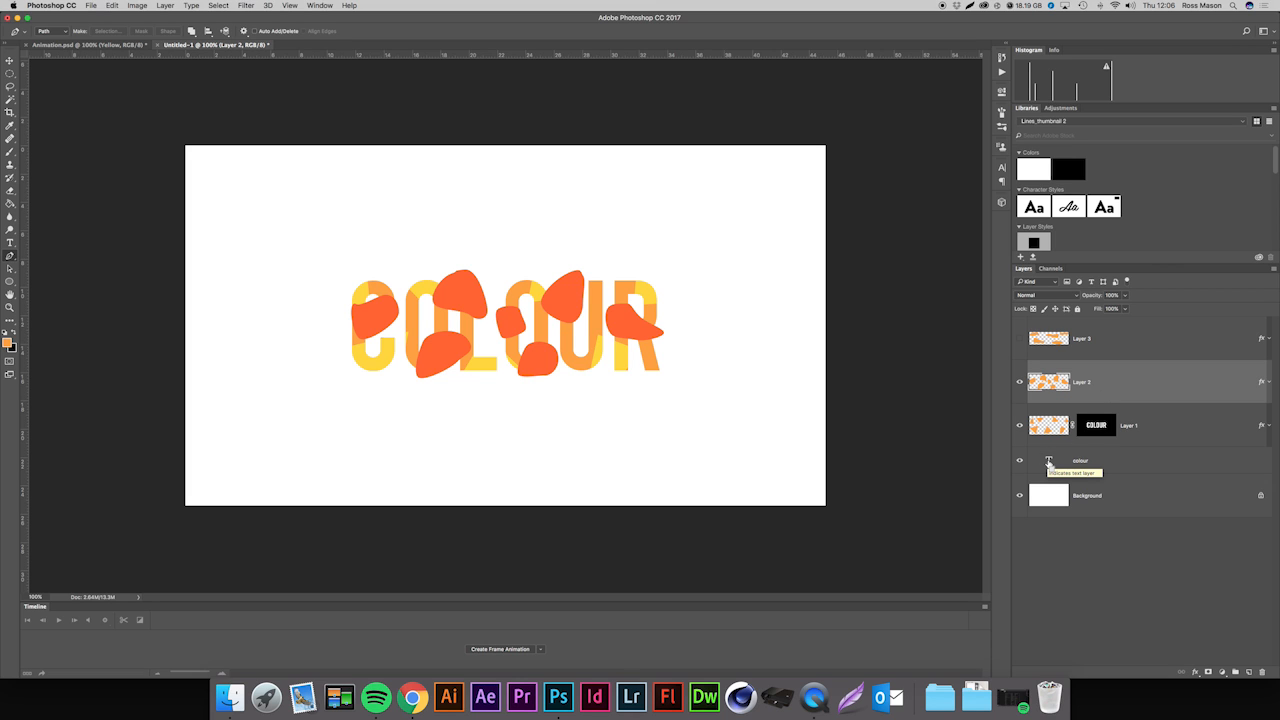
{"action": "left_click", "coordinate": [1048, 461], "text": "super"}
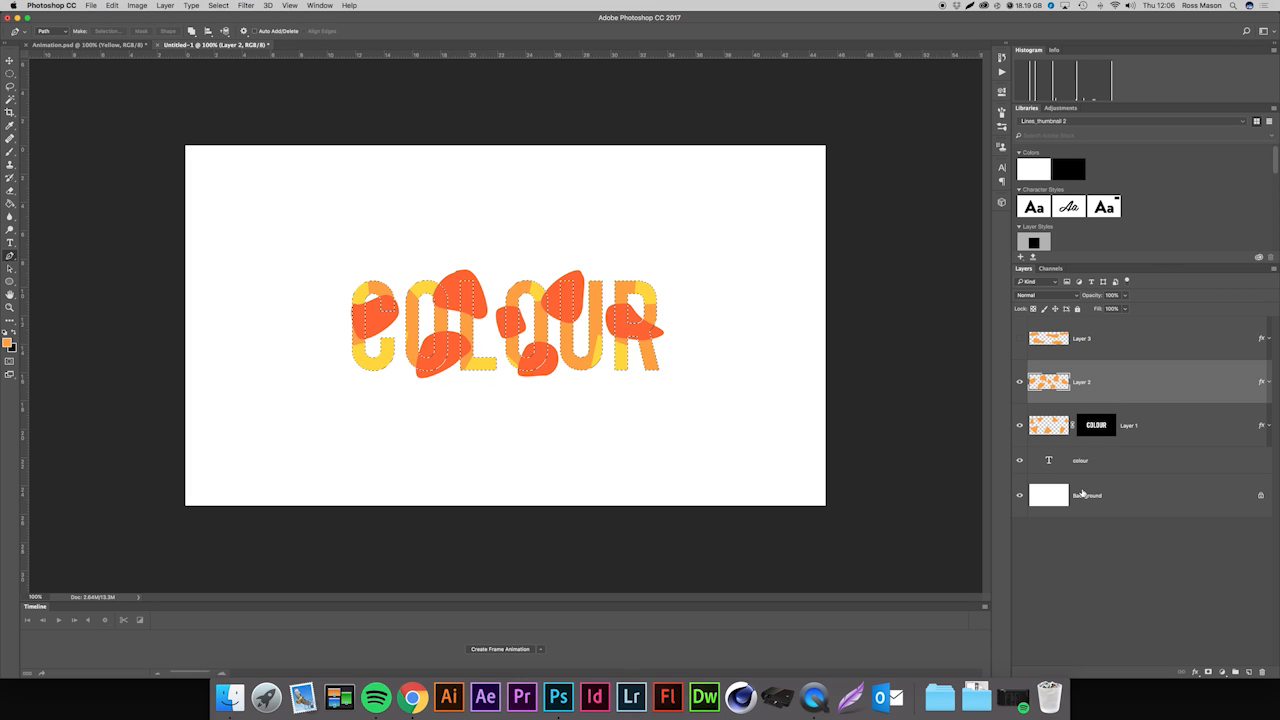
{"action": "left_click", "coordinate": [1208, 672]}
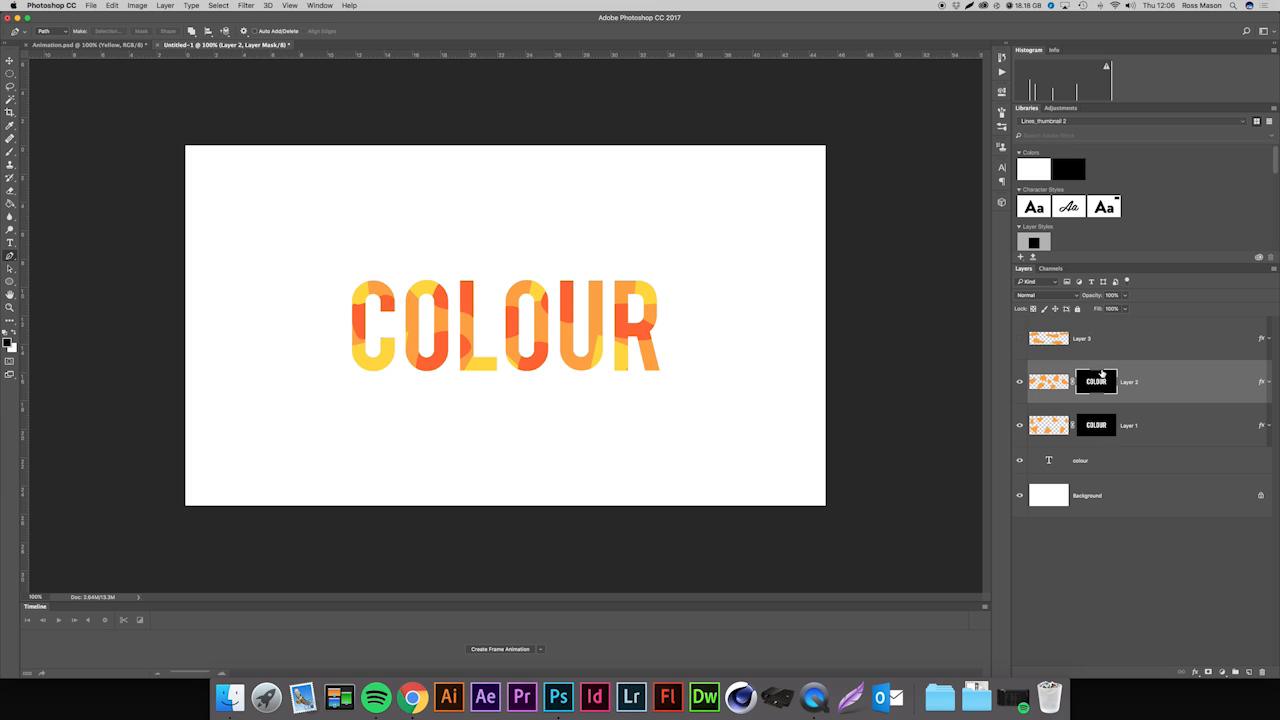
- Show Layer 3, mask it with the colour text's outline and deselect all layers
{"action": "left_click", "coordinate": [1063, 341]}
{"action": "left_click", "coordinate": [1020, 338]}
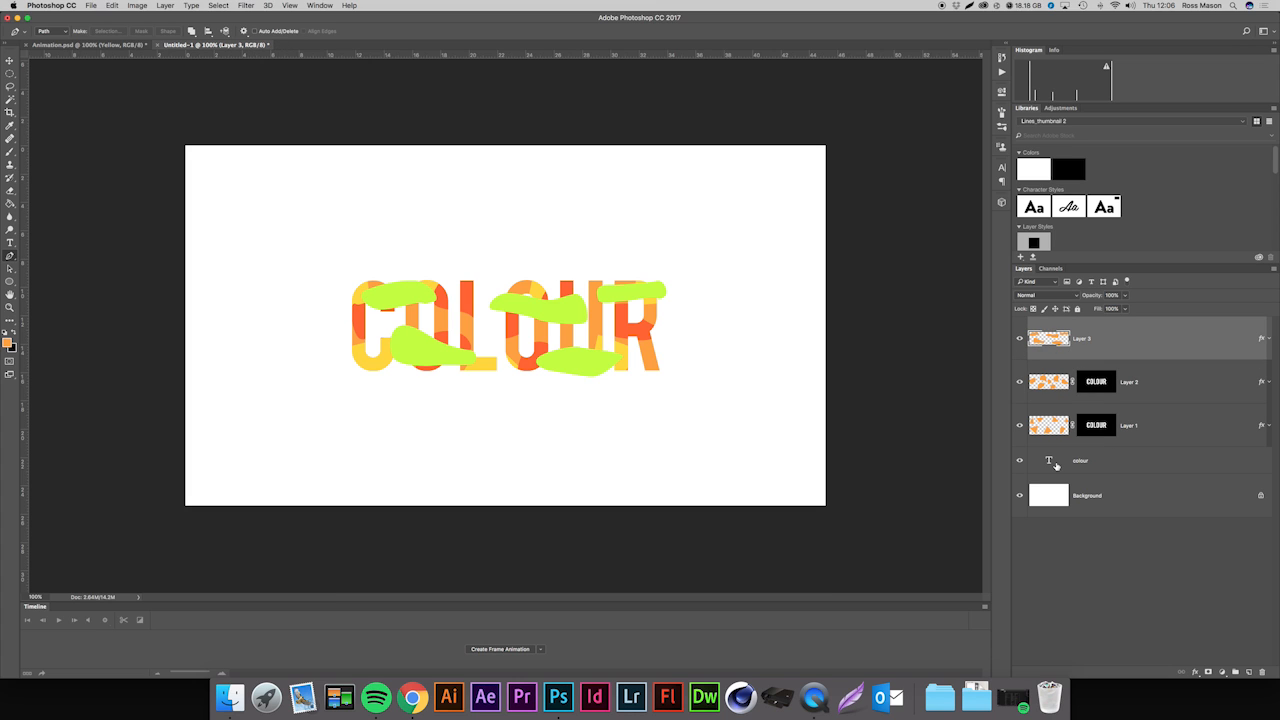
{"action": "left_click", "coordinate": [1048, 461], "text": "super"}
{"action": "left_click", "coordinate": [1208, 672]}
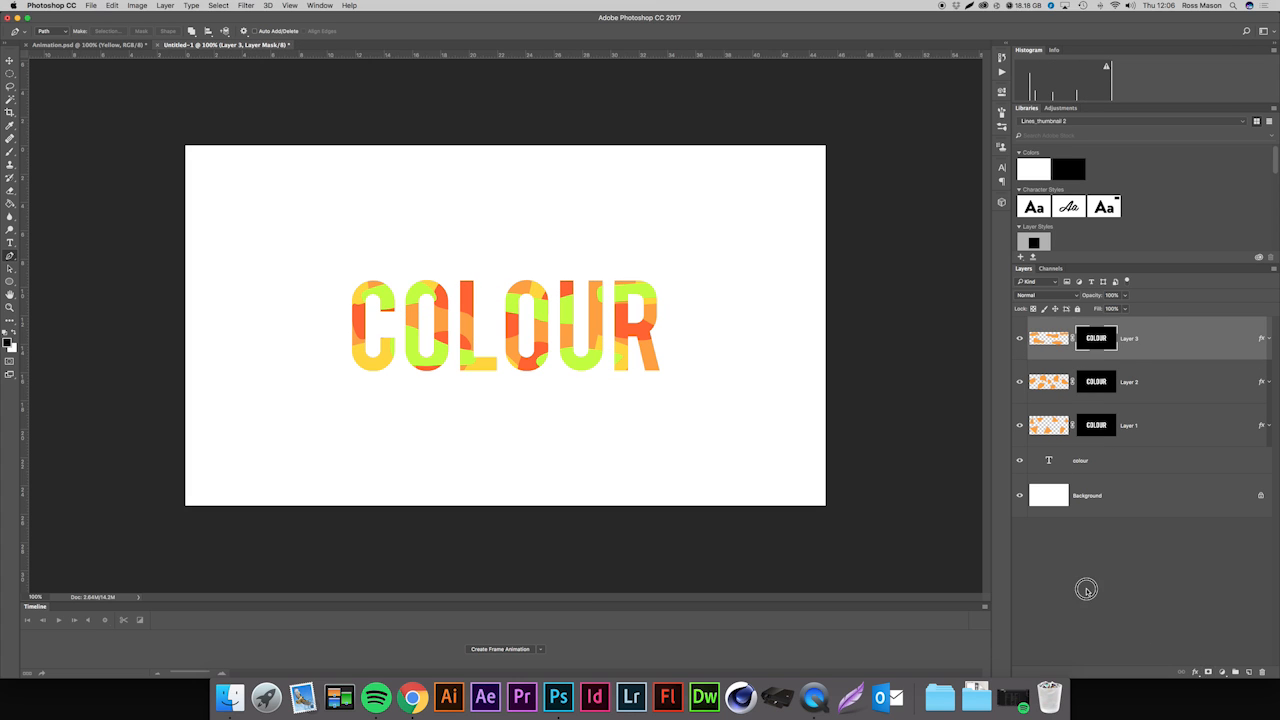
{"action": "left_click", "coordinate": [1087, 590]}
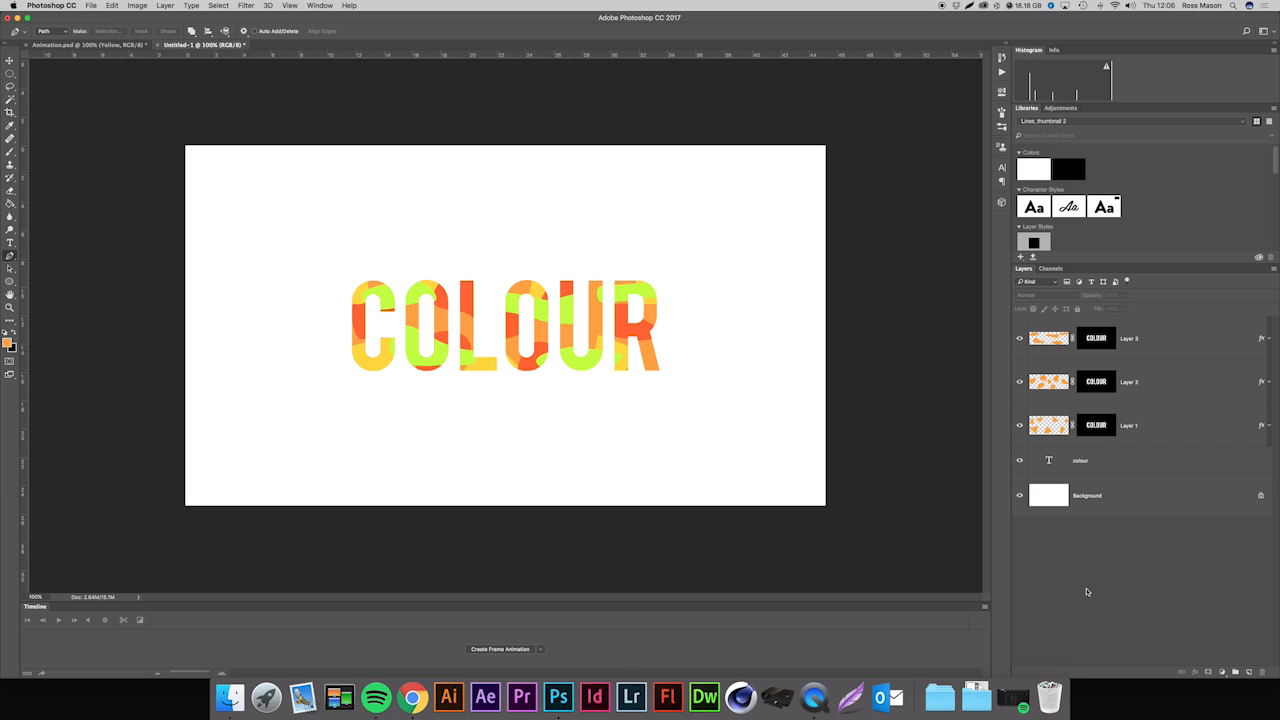
- Create a frame animation in the timeline and hide Layers 1, 2 and 3 in its first frame
{"action": "left_click", "coordinate": [320, 6]}
{"action": "mouse_move", "coordinate": [332, 27]}
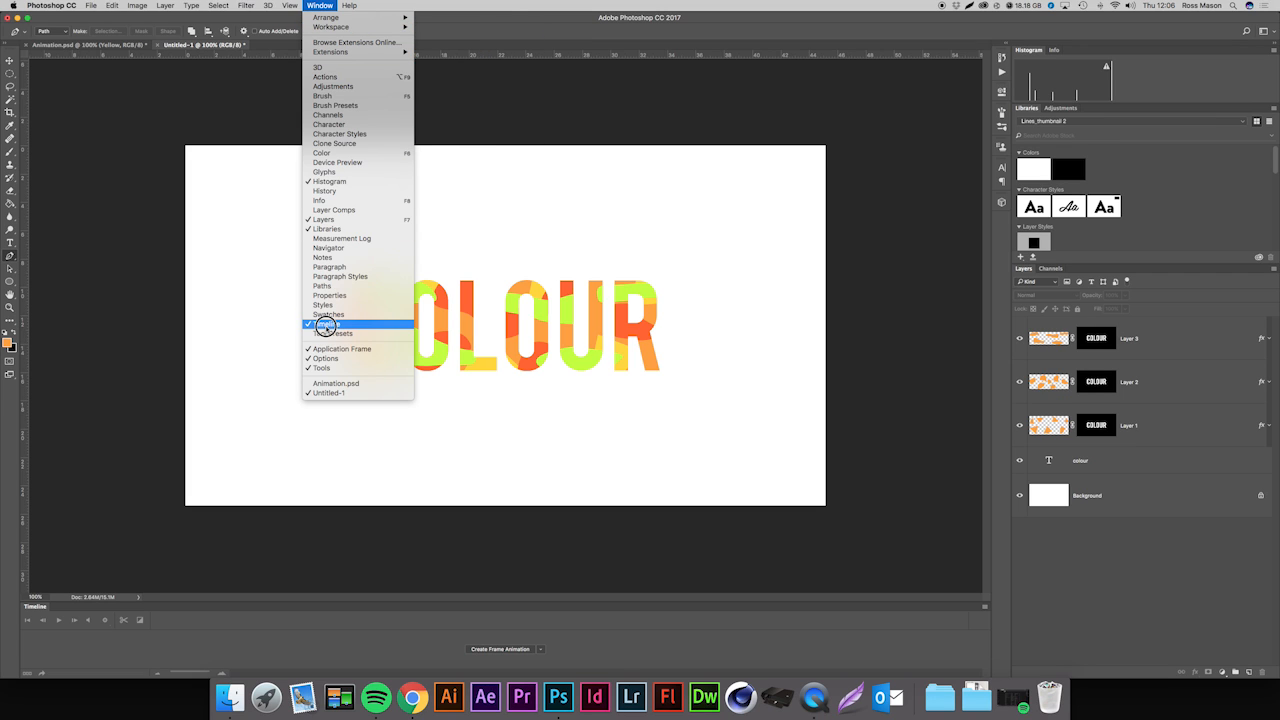
{"action": "left_click", "coordinate": [564, 362]}
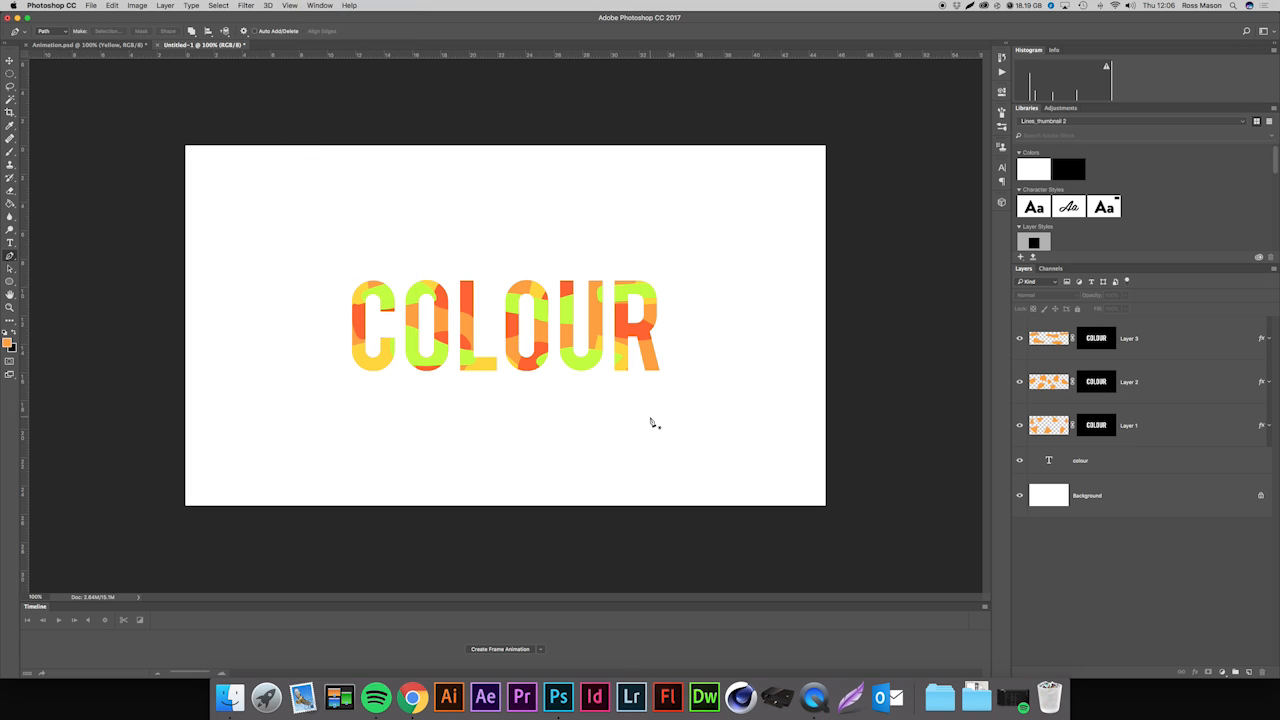
{"action": "left_click", "coordinate": [500, 649]}
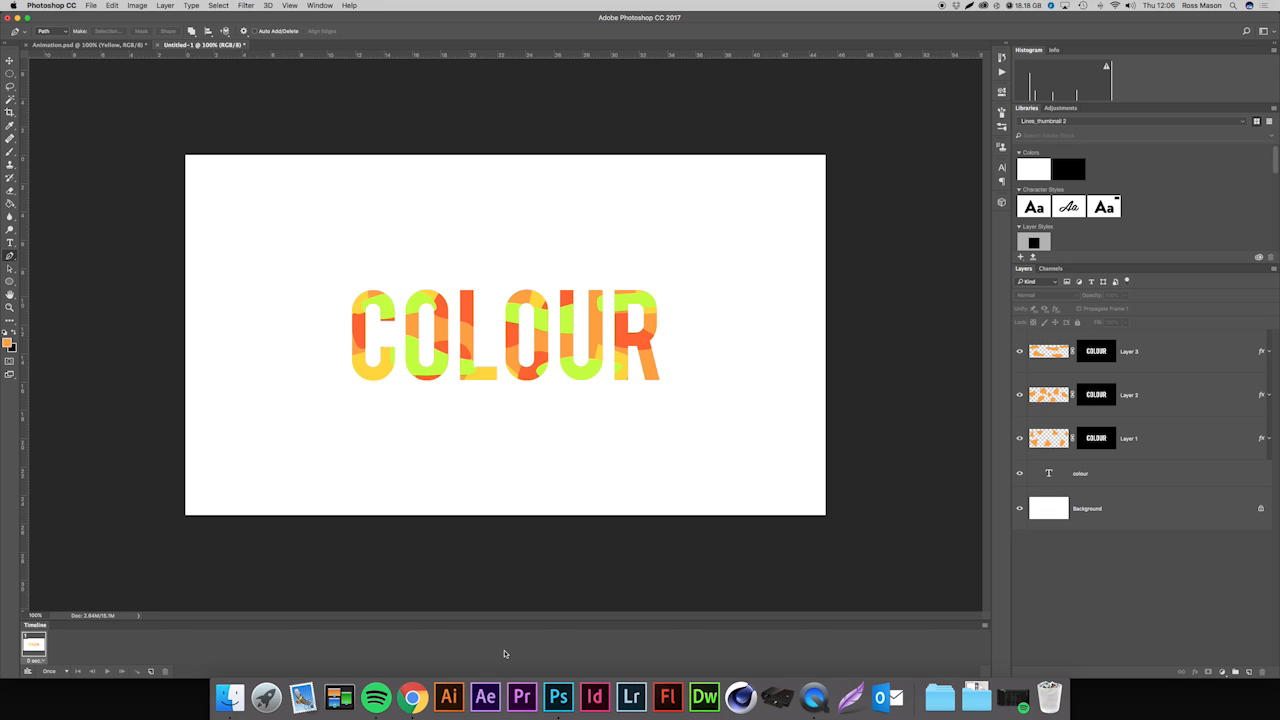
{"action": "left_click", "coordinate": [1020, 438]}
{"action": "left_click_drag", "start_coordinate": [1020, 398], "coordinate": [1020, 345]}
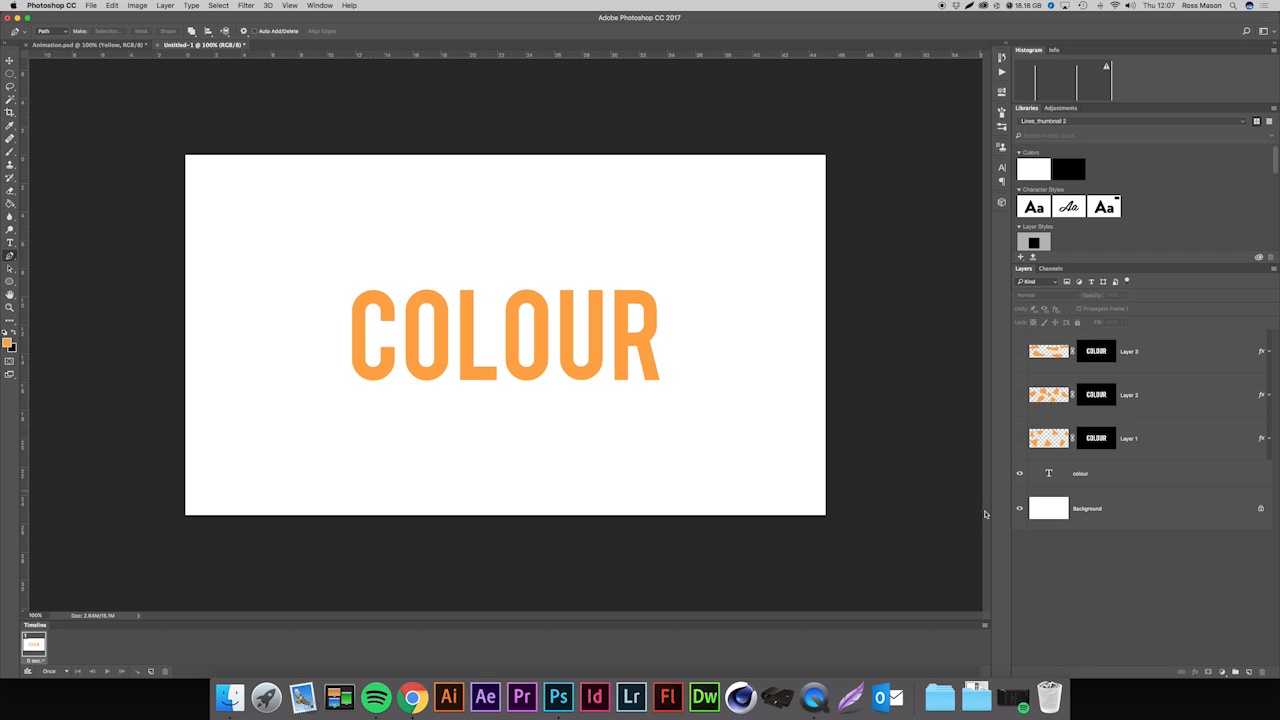
- Add a second frame to the animation and show Layers 1, 2 and 3 in it
{"action": "left_click", "coordinate": [985, 625]}
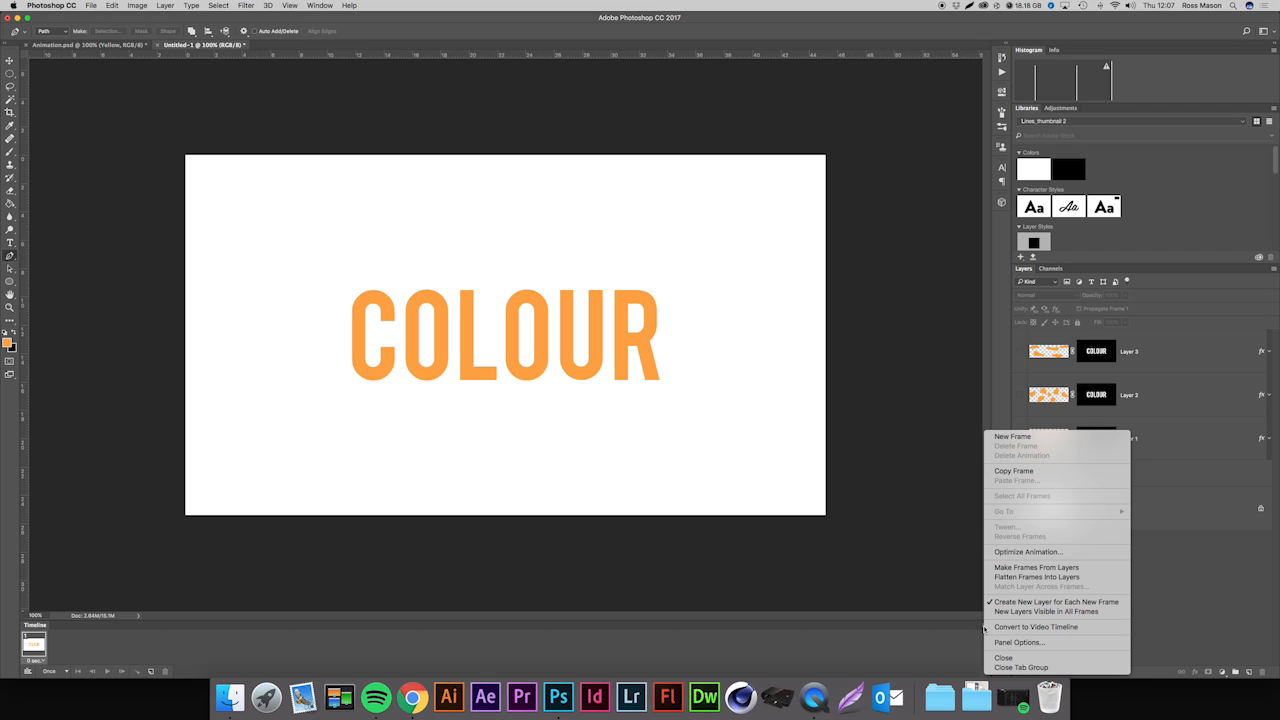
{"action": "left_click", "coordinate": [1001, 439]}
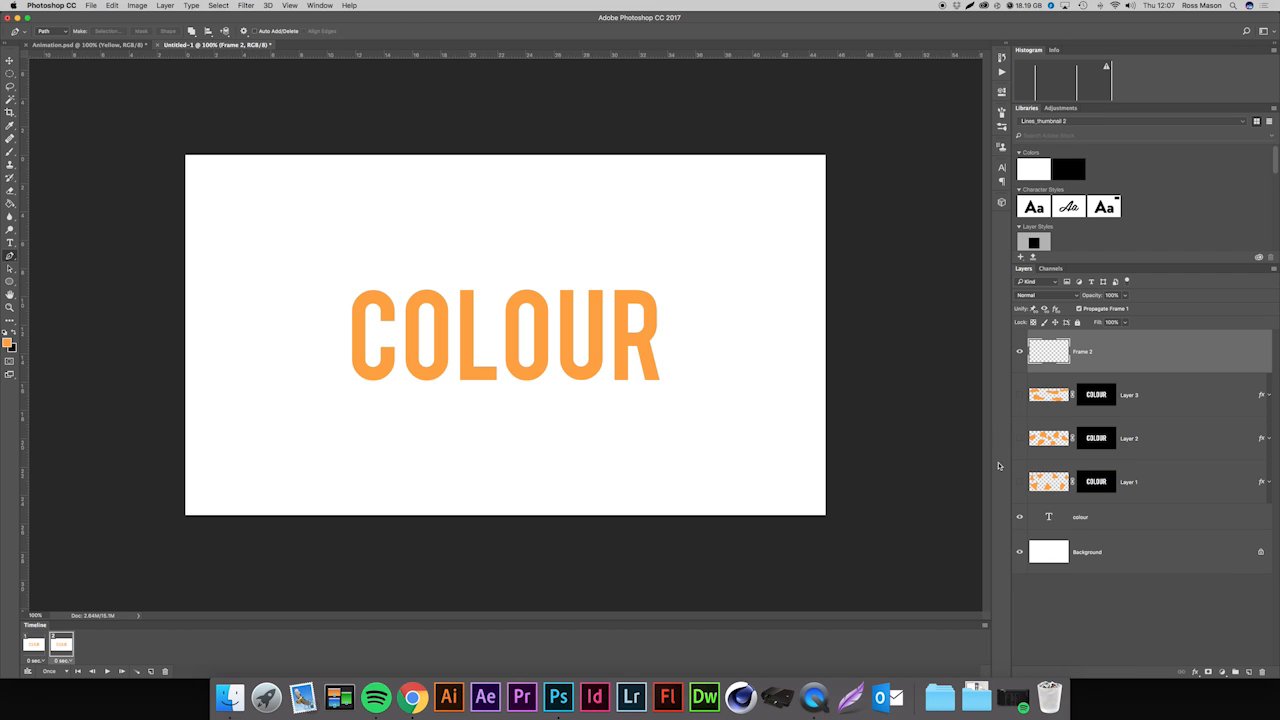
{"action": "left_click", "coordinate": [986, 625]}
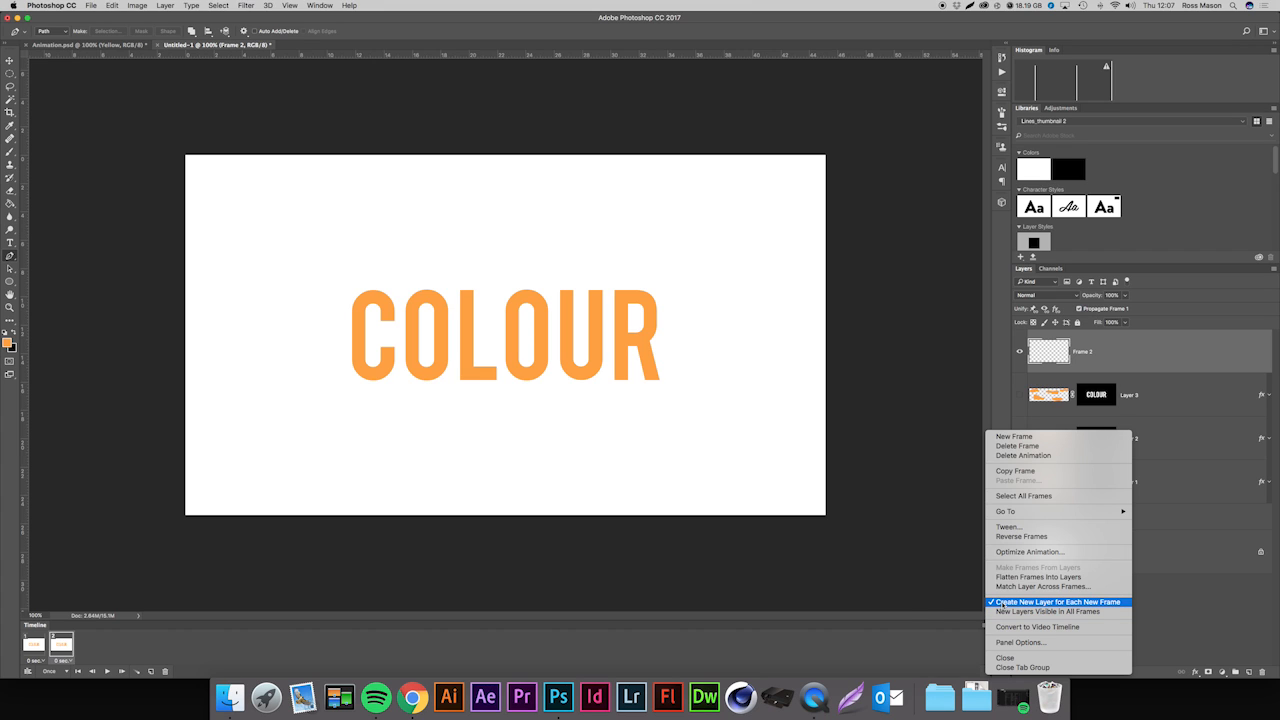
{"action": "left_click", "coordinate": [860, 641]}
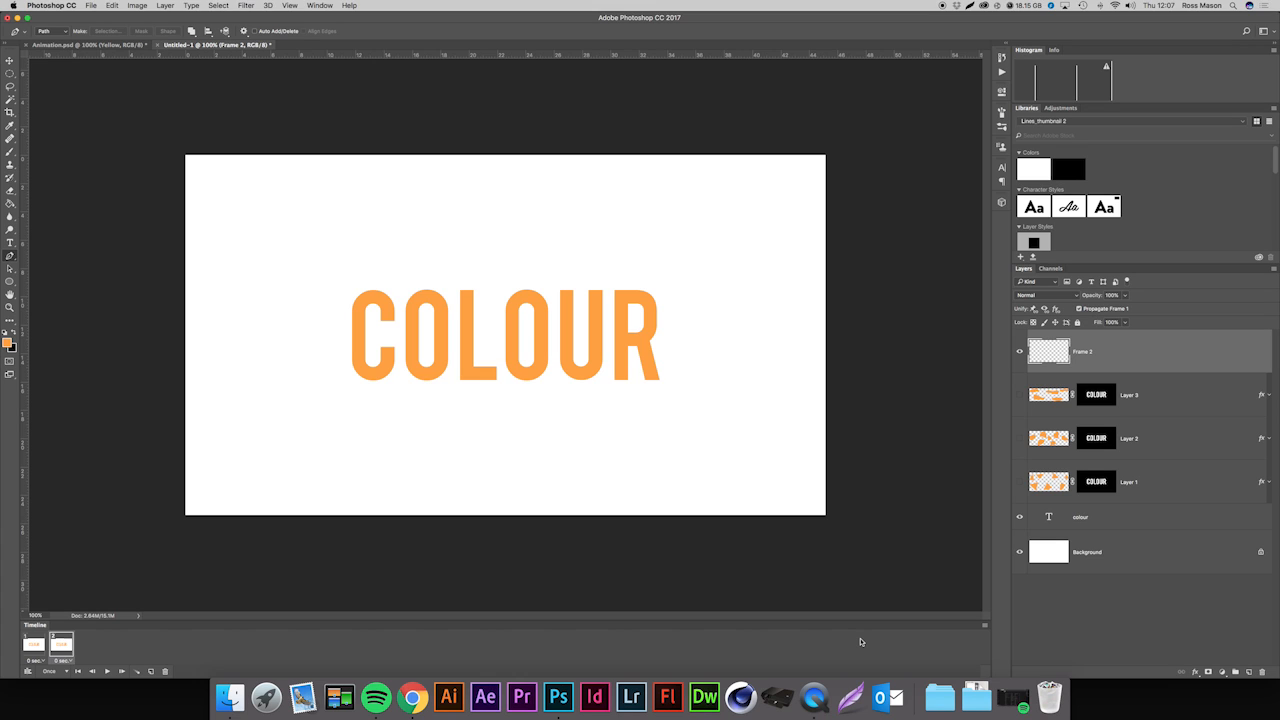
{"action": "left_click_drag", "start_coordinate": [1019, 482], "coordinate": [1019, 396]}
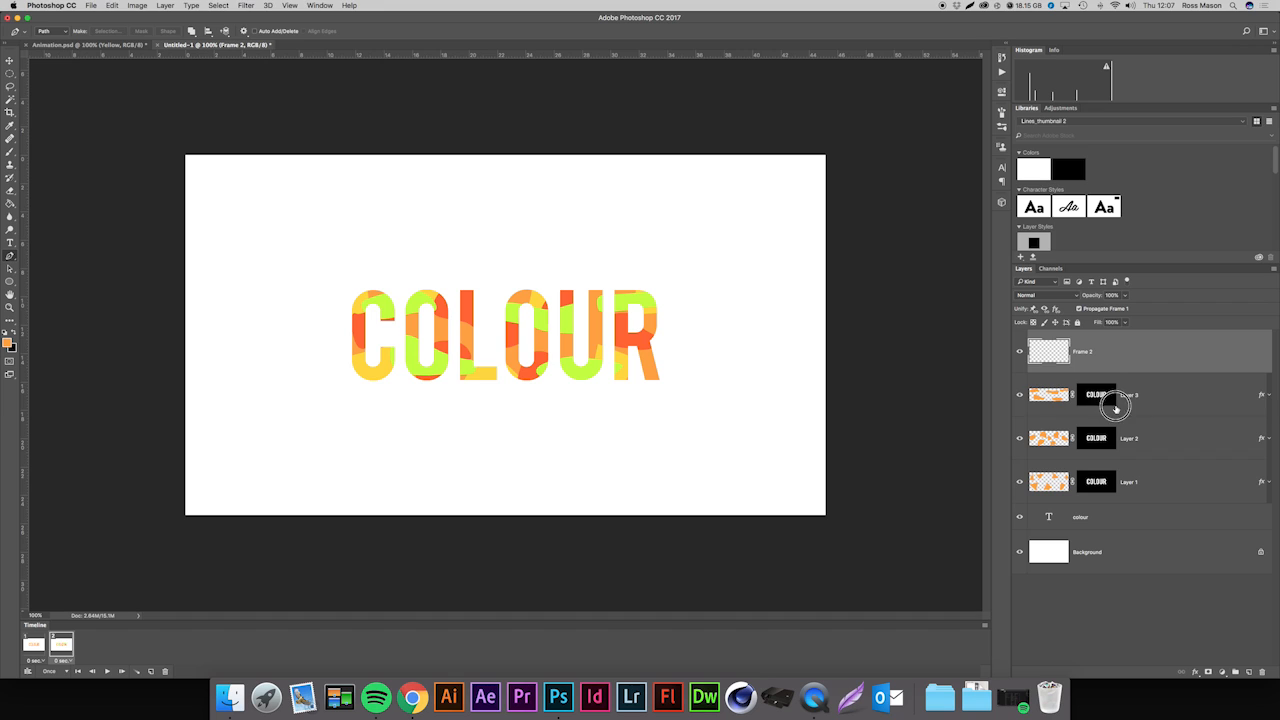
- Unlink the layer masks from the shapes on Layers 1, 2 and 3
{"action": "left_click", "coordinate": [1098, 407]}
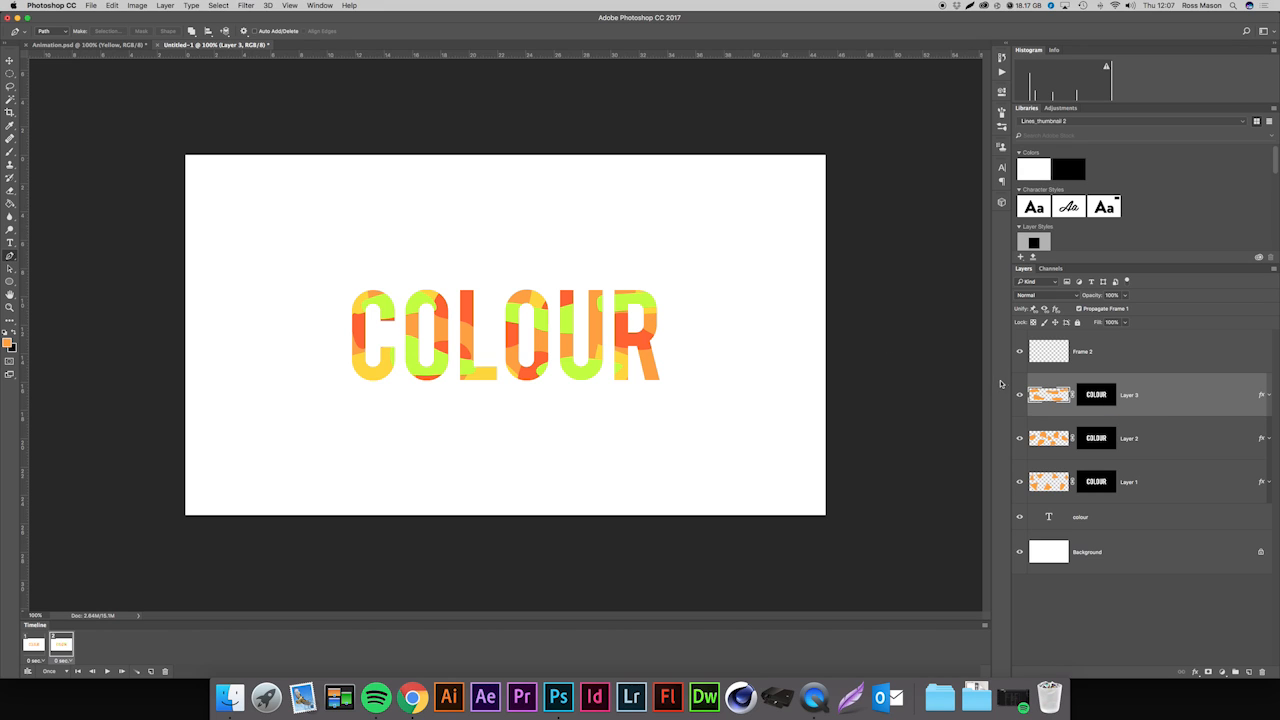
{"action": "left_click", "coordinate": [1071, 396]}
{"action": "left_click", "coordinate": [1071, 439]}
- Move Layer 3's green shapes up and to the right, completely off the letters, with Free Transform
{"action": "key", "text": "v"}
{"action": "mouse_move", "coordinate": [705, 330]}
{"action": "left_mouse_down"}
{"action": "mouse_move", "coordinate": [746, 340]}
{"action": "mouse_move", "coordinate": [770, 368]}
{"action": "mouse_move", "coordinate": [734, 309]}
{"action": "mouse_move", "coordinate": [728, 320]}
{"action": "left_mouse_up"}
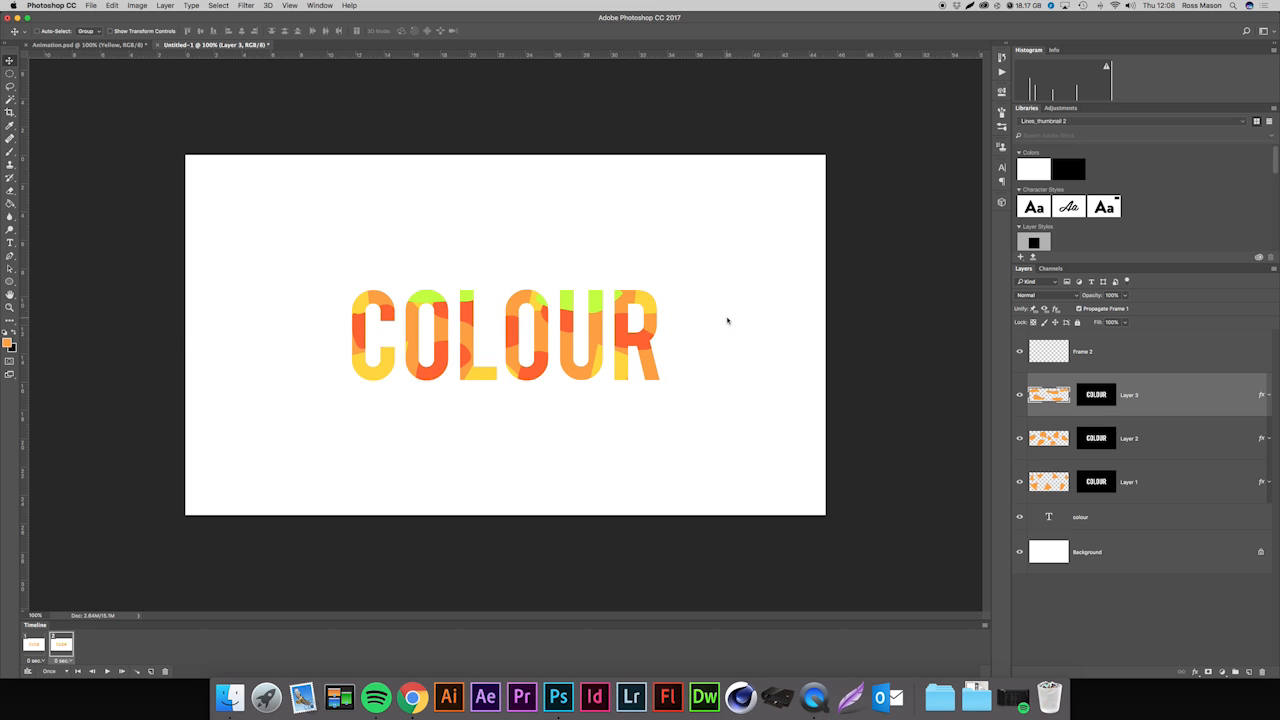
{"action": "key", "text": "super+t"}
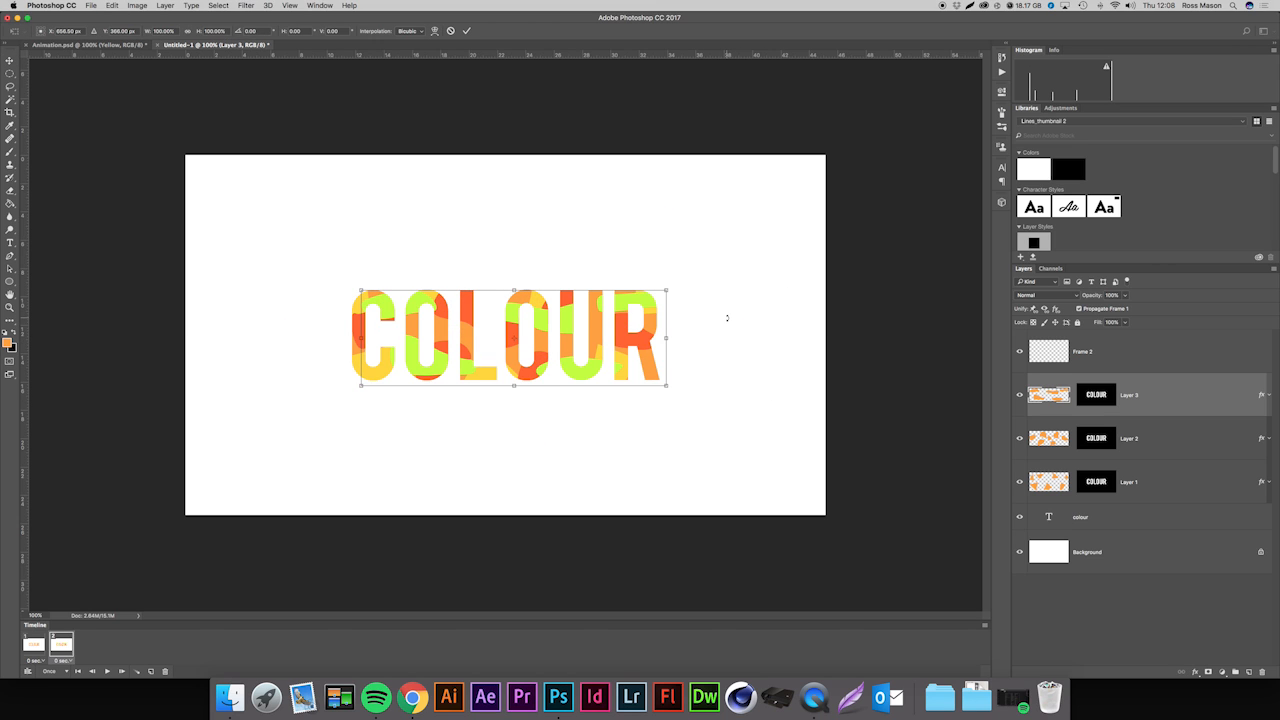
{"action": "left_click_drag", "start_coordinate": [616, 354], "coordinate": [677, 257]}
{"action": "key", "text": "Return"}
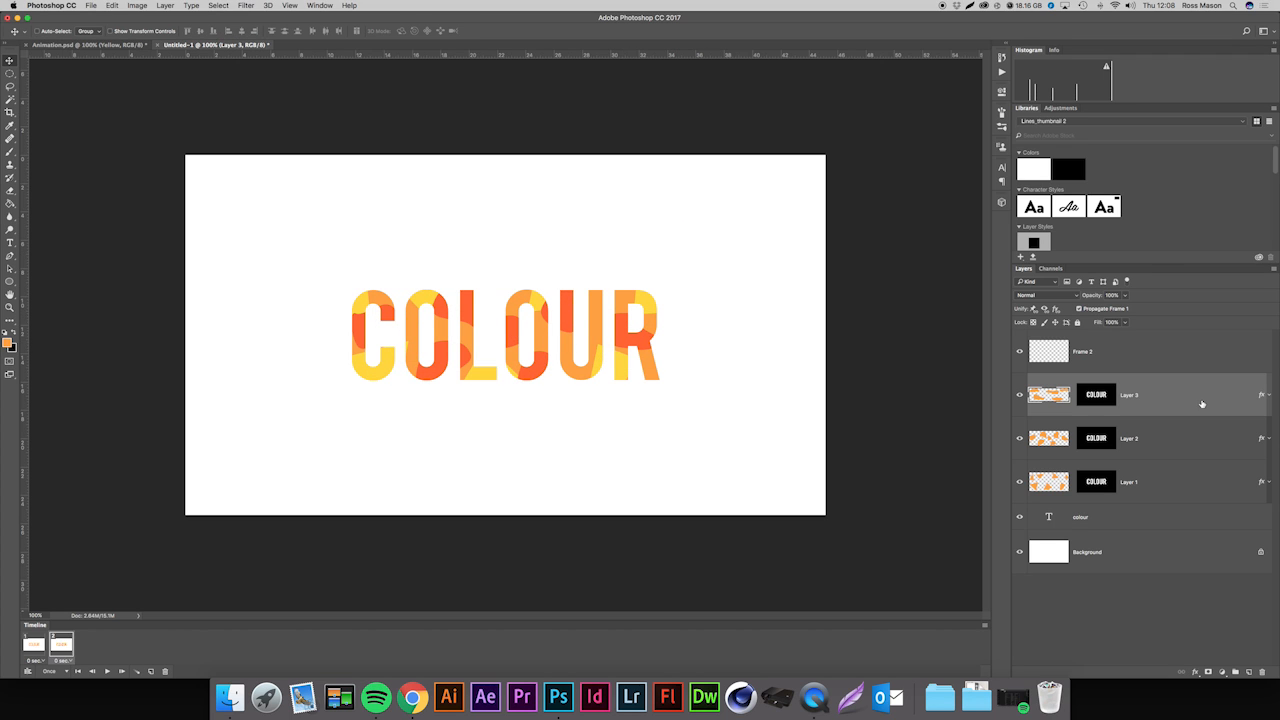
- Rename Layer 3 as Green, Layer 2 as Red and Layer 1 as Yellow
{"action": "double_click", "coordinate": [1129, 395]}
{"action": "type", "text": "Green"}
{"action": "key", "text": "Return"}
{"action": "left_click", "coordinate": [1017, 440]}
{"action": "left_click", "coordinate": [1017, 440]}
{"action": "double_click", "coordinate": [1129, 438]}
{"action": "type", "text": "Red"}
{"action": "key", "text": "Return"}
{"action": "double_click", "coordinate": [1129, 483]}
{"action": "type", "text": "Yellow"}
{"action": "key", "text": "Return"}
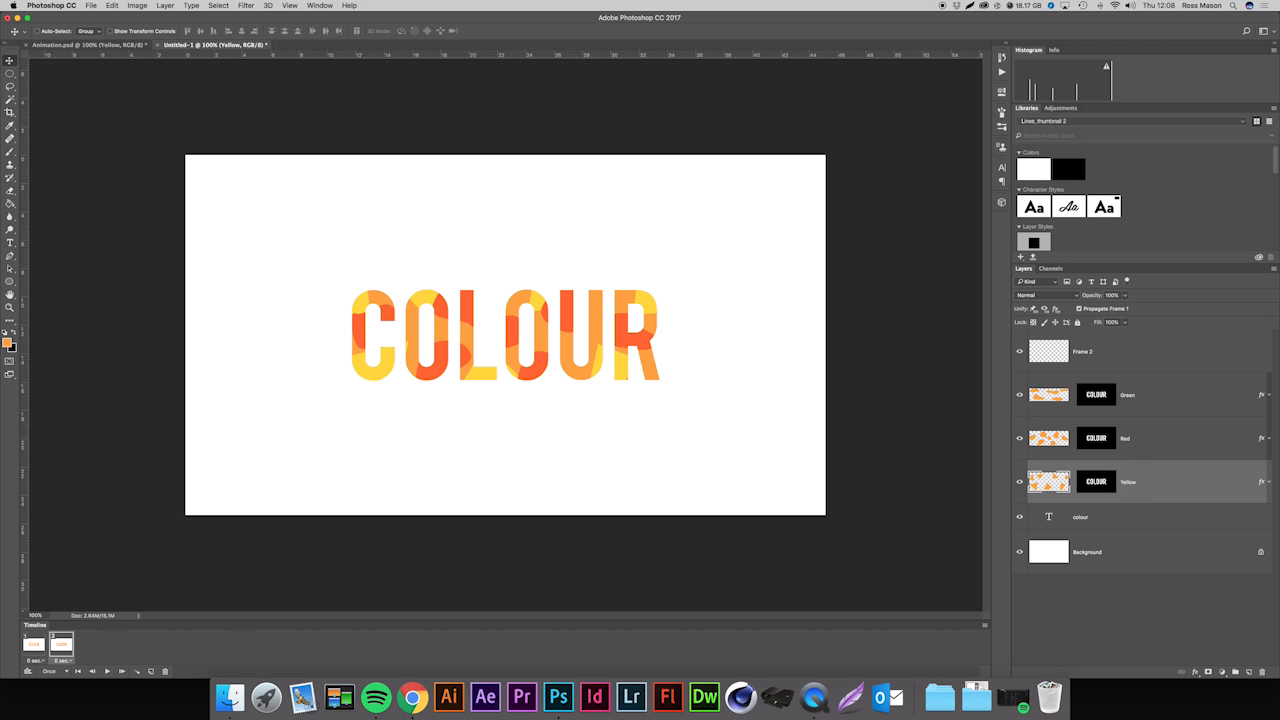
- Move the Red layer's shapes to the left, completely off the letters, with Free Transform
{"action": "left_click", "coordinate": [1141, 448]}
{"action": "key", "text": "super+t"}
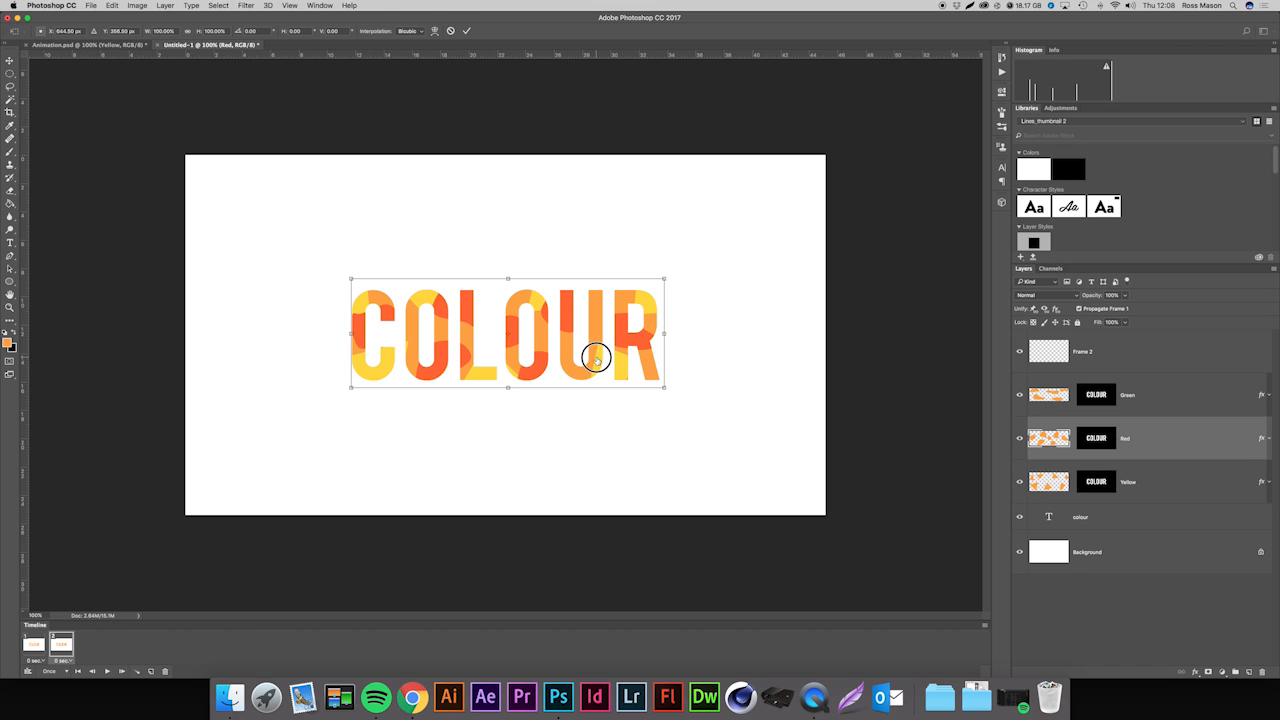
{"action": "left_click_drag", "start_coordinate": [588, 350], "coordinate": [277, 362]}
{"action": "key", "text": "Return"}
- Move the Yellow layer's shapes straight down, completely off the letters, with Free Transform
{"action": "left_click", "coordinate": [1136, 480]}
{"action": "key", "text": "ctrl+t"}
{"action": "left_click_drag", "start_coordinate": [520, 360], "coordinate": [532, 497]}
{"action": "key", "text": "Return"}
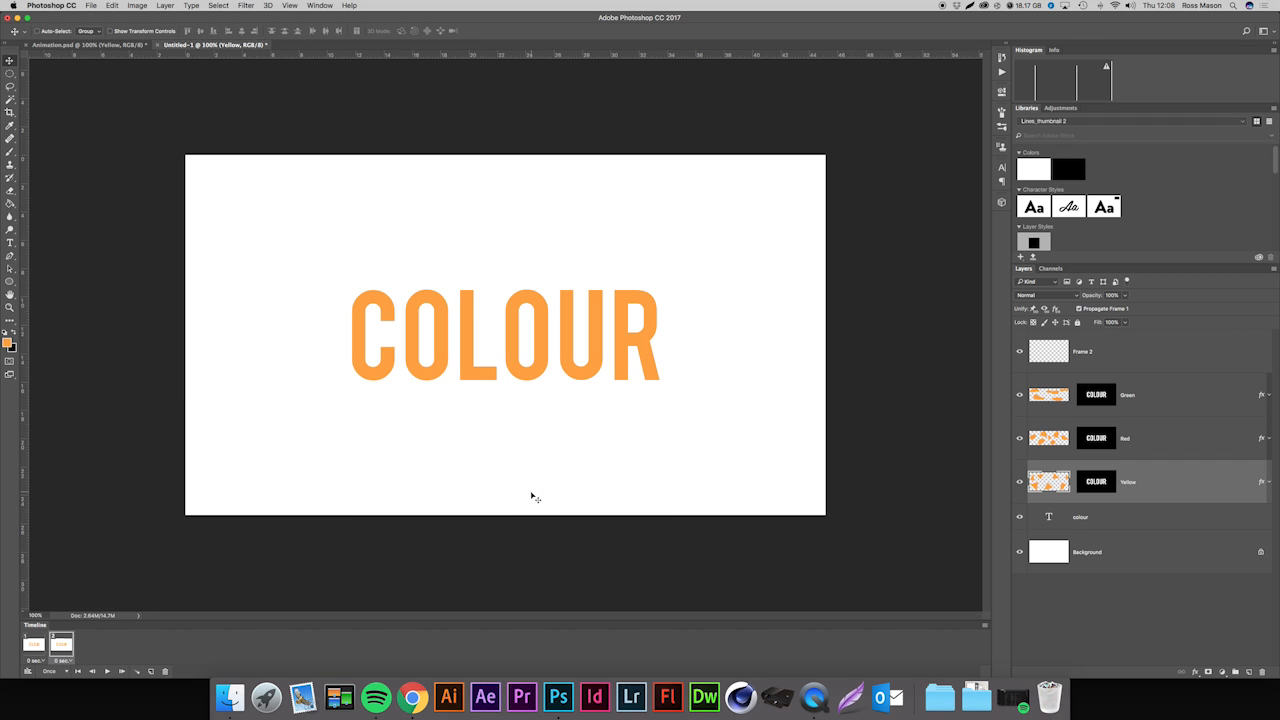
- Move the Yellow layer's shapes up in frame 2 with Free Transform so they enter the bottoms of the letters
{"action": "key", "text": "ctrl+t"}
{"action": "left_click_drag", "start_coordinate": [532, 495], "coordinate": [528, 460]}
{"action": "key", "text": "Return"}
- Move the Red layer's shapes in frame 2 with Free Transform so they enter the upper edges of the C, O and L
{"action": "left_click", "coordinate": [1200, 432]}
{"action": "key", "text": "ctrl+t"}
{"action": "left_click_drag", "start_coordinate": [260, 340], "coordinate": [386, 286]}
{"action": "key", "text": "Return"}
- Move the Green layer's shapes onto the tops of the U and R with Free Transform, and compare frame 1 with frame 2
{"action": "left_click", "coordinate": [1120, 405]}
{"action": "key", "text": "super+t"}
{"action": "left_click_drag", "start_coordinate": [712, 274], "coordinate": [777, 289]}
{"action": "key", "text": "Return"}
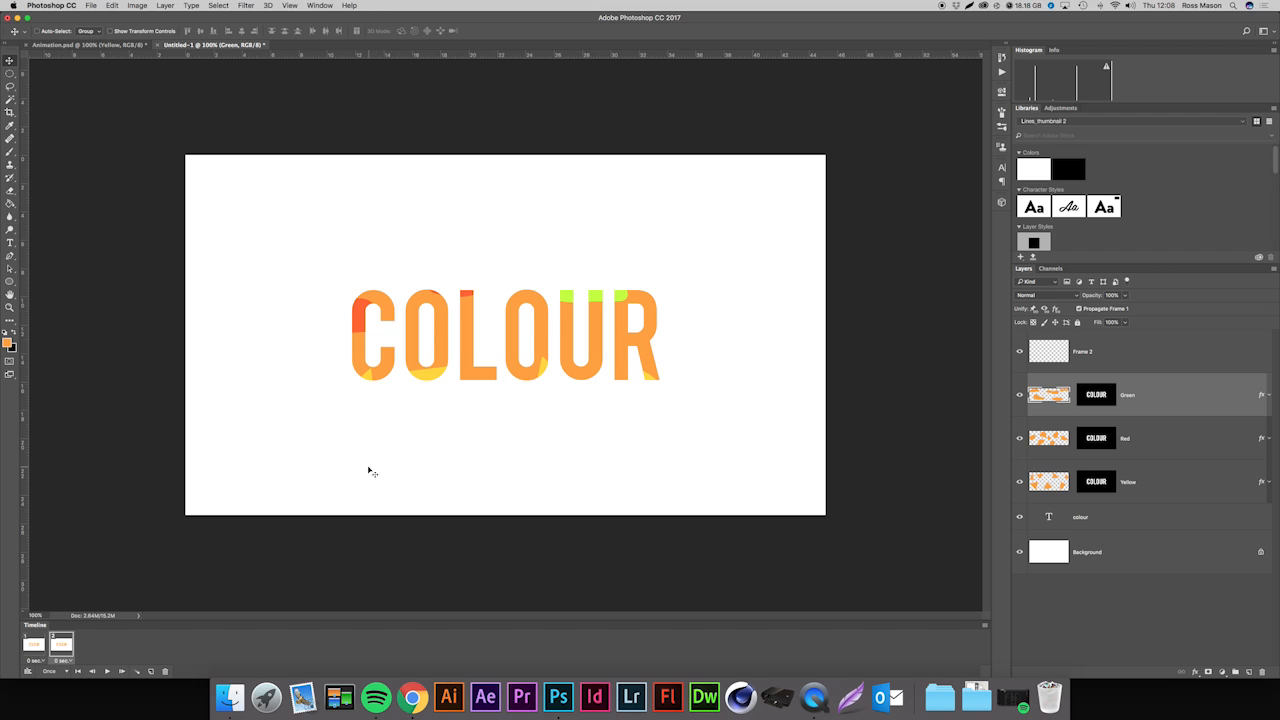
{"action": "left_click", "coordinate": [38, 647]}
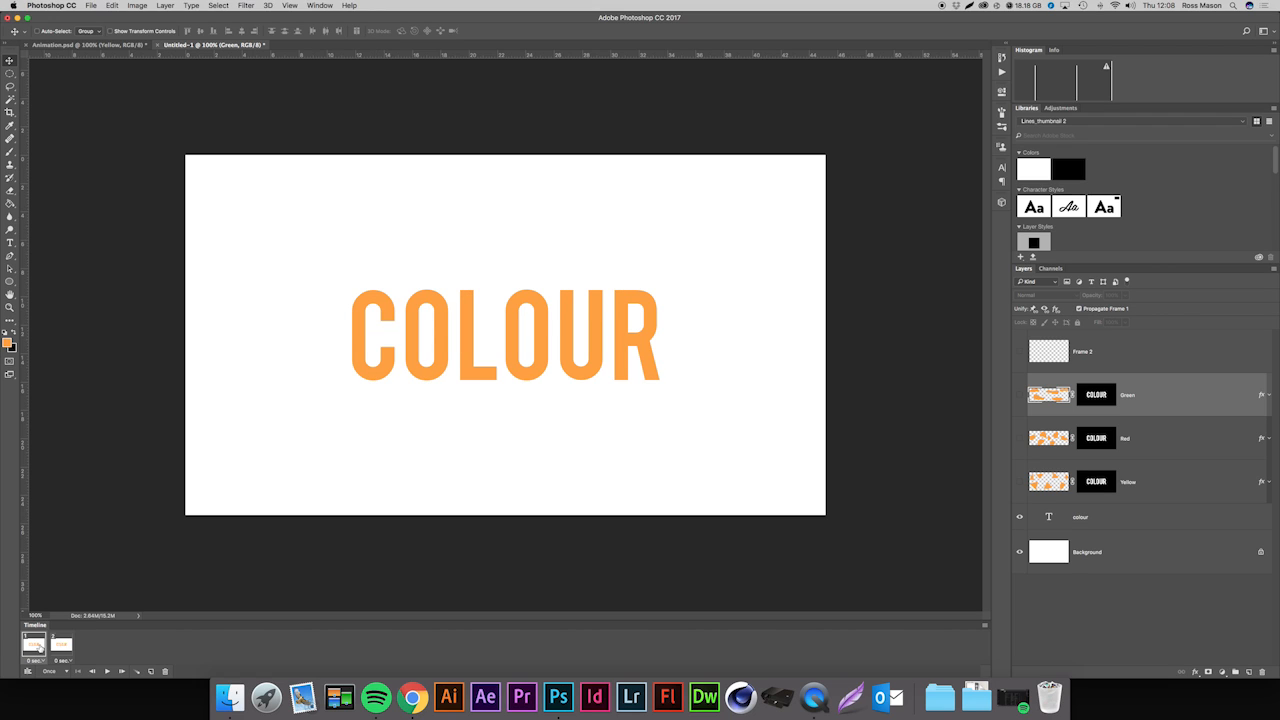
{"action": "left_click", "coordinate": [62, 646]}
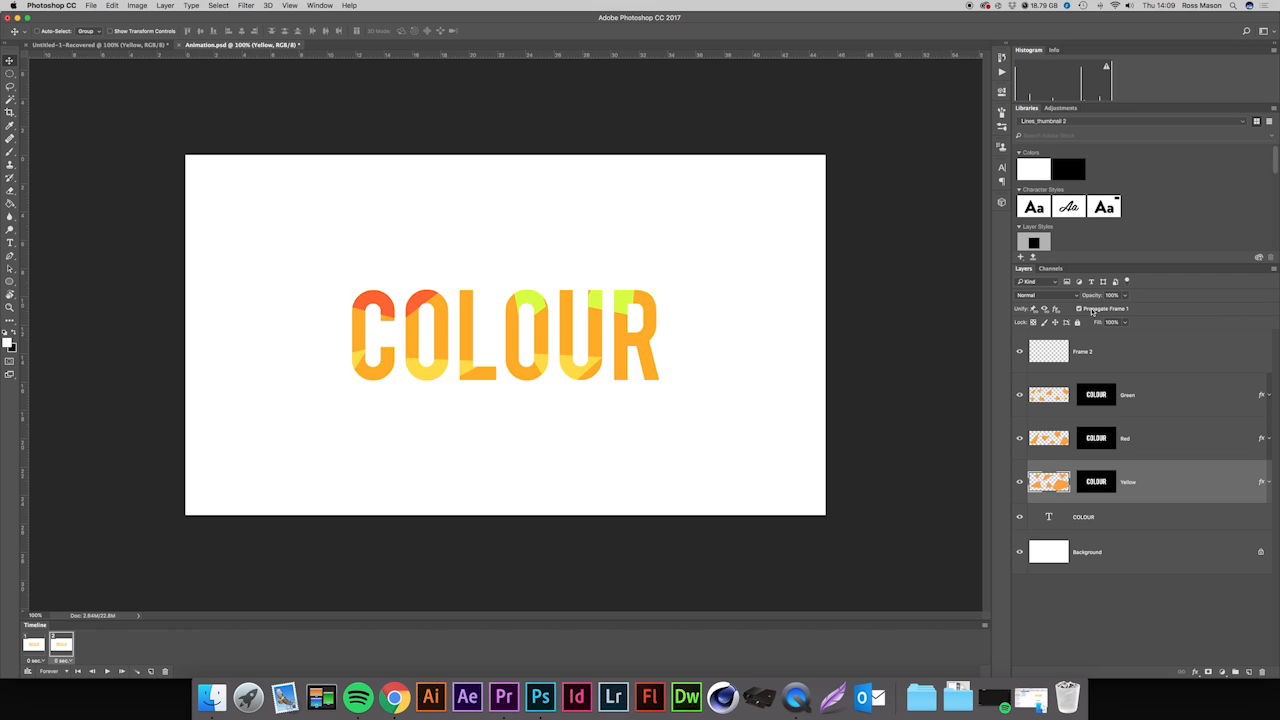
- In the Animation.psd document, turn off Propagate Frame 1 for the Red and Green layers
{"action": "left_click", "coordinate": [1128, 441]}
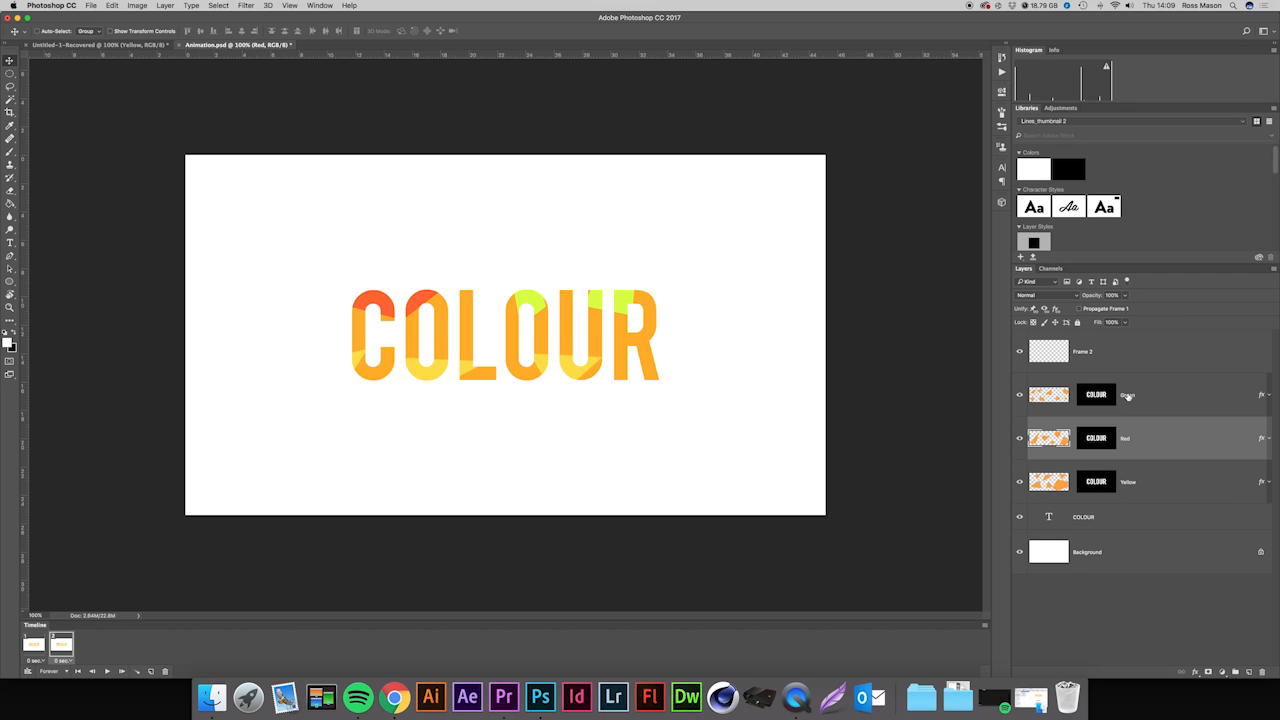
{"action": "left_click", "coordinate": [1127, 396]}
{"action": "left_click", "coordinate": [1095, 310]}
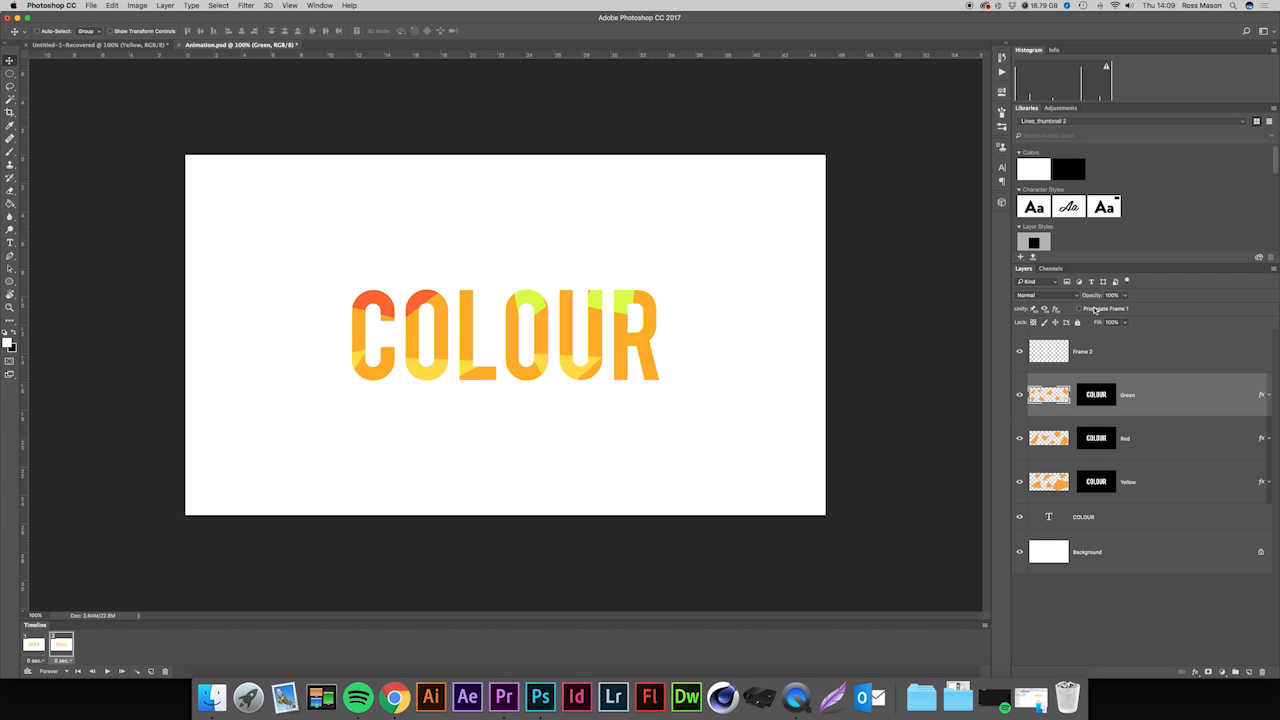
{"action": "left_click", "coordinate": [1106, 596]}
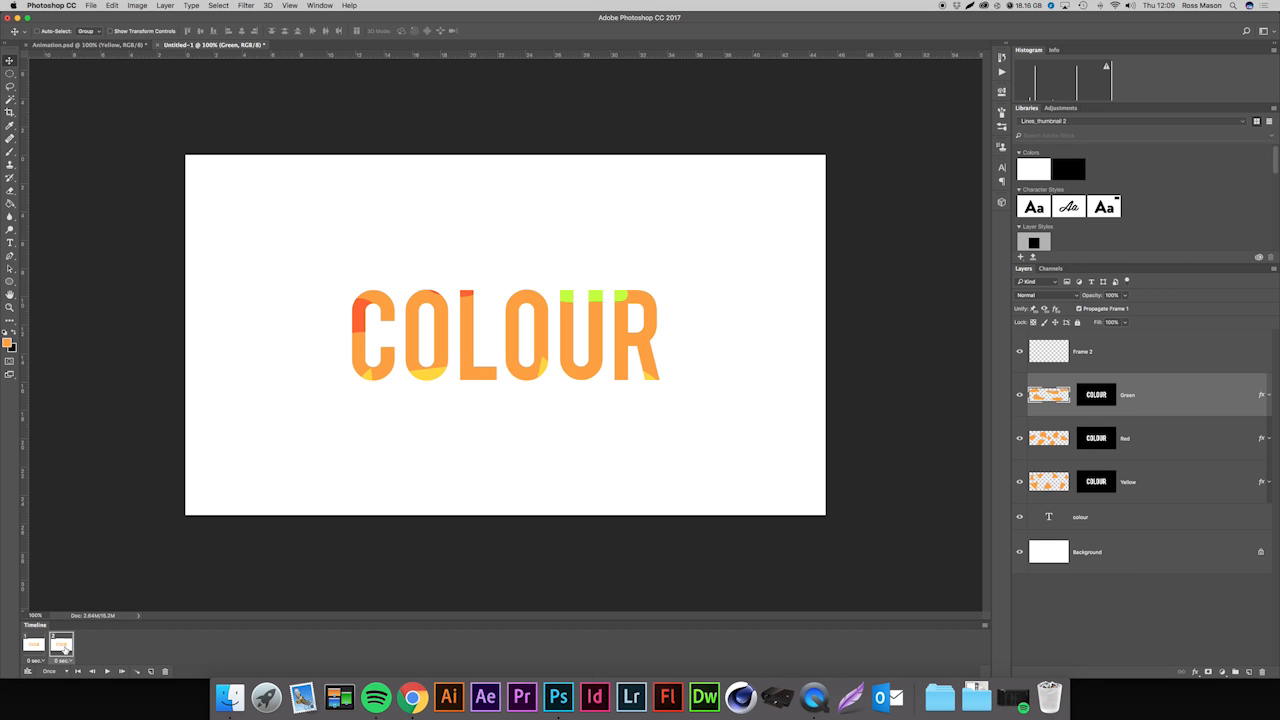
- Add a third frame to the animation in the Untitled-1 document
{"action": "left_click", "coordinate": [986, 626]}
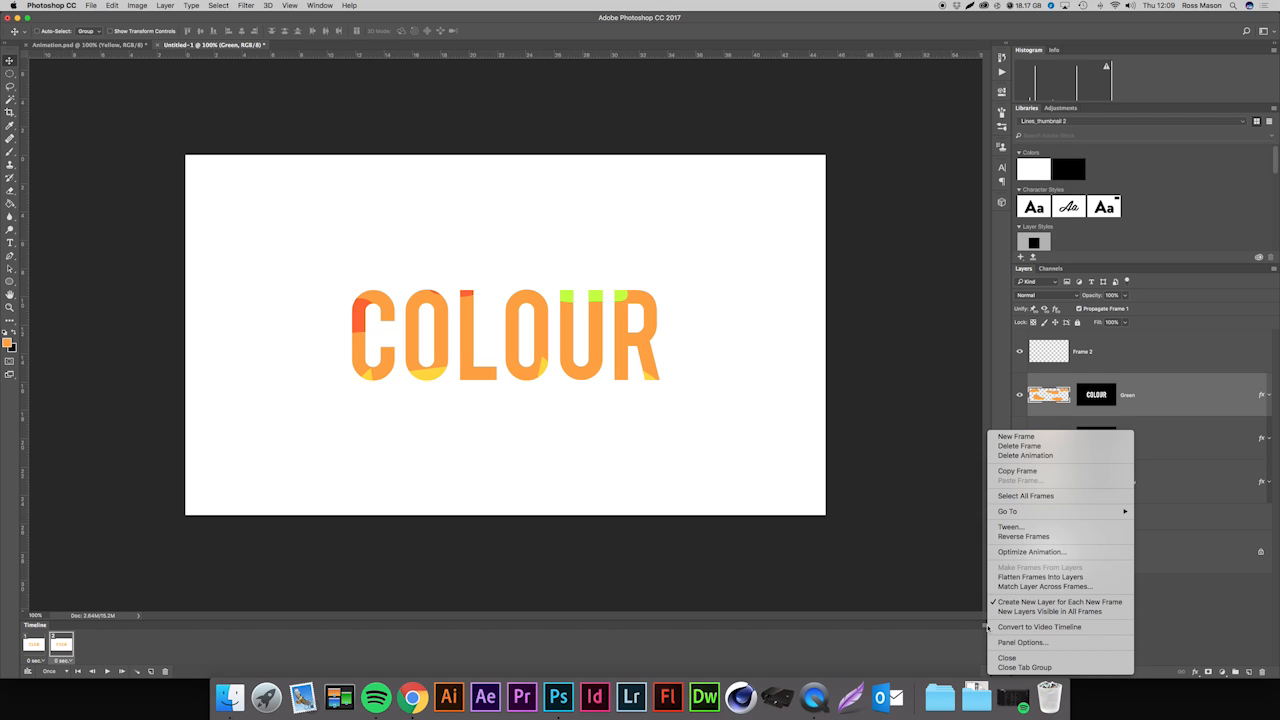
{"action": "left_click", "coordinate": [1035, 437]}
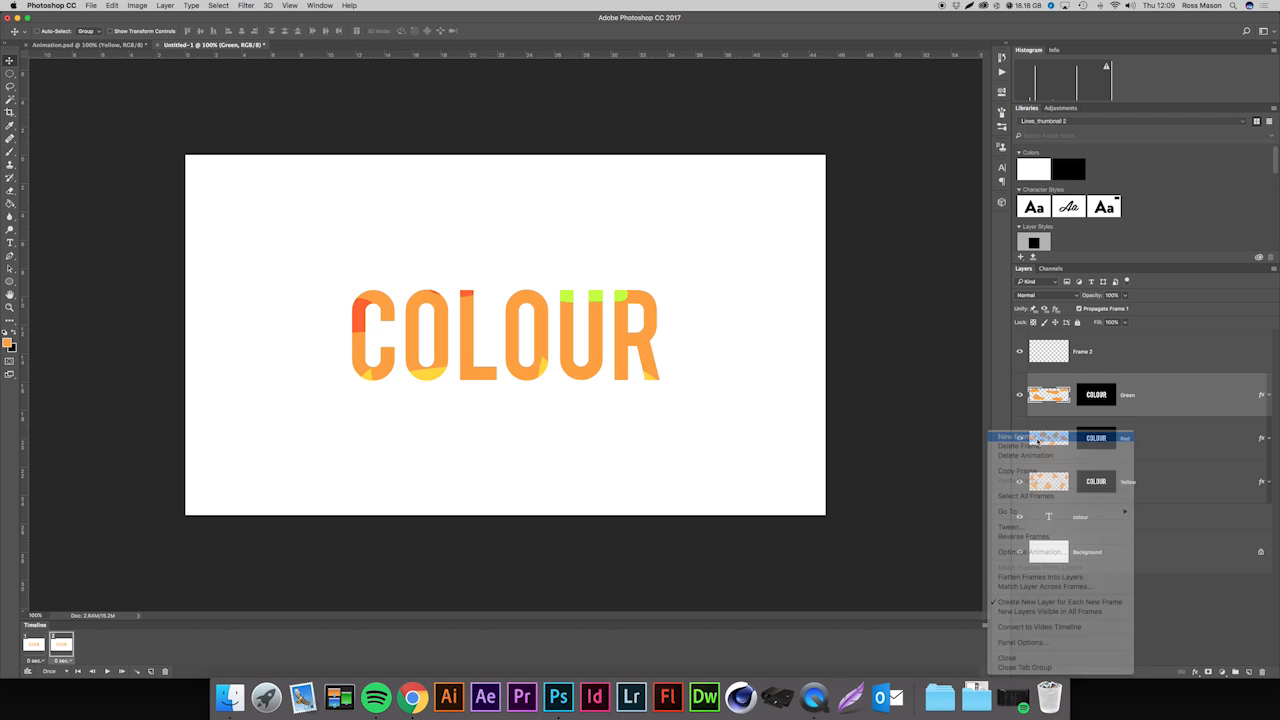
{"action": "left_click", "coordinate": [1107, 443]}
{"action": "key", "text": "super+t"}
{"action": "left_click", "coordinate": [592, 321]}
{"action": "key", "text": "Escape"}
{"action": "left_click", "coordinate": [1055, 443]}
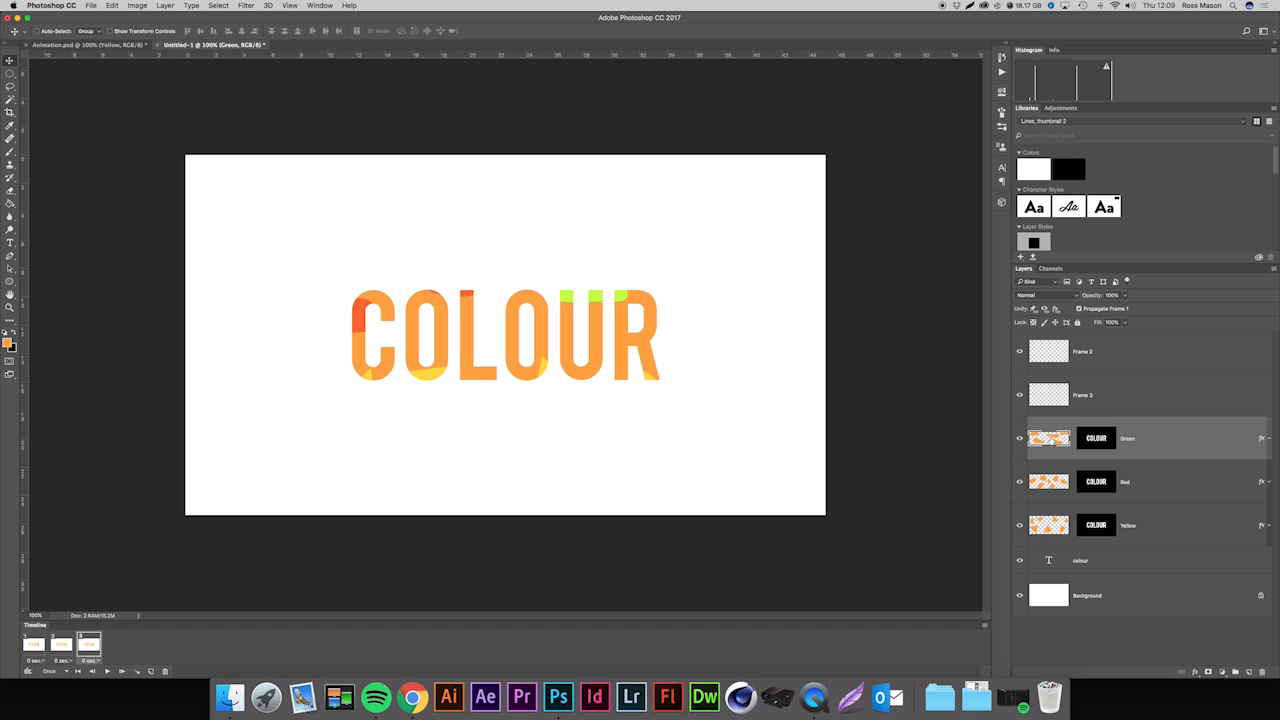
{"action": "left_click", "coordinate": [1093, 443]}
{"action": "key", "text": "super+t"}
{"action": "left_click_drag", "start_coordinate": [603, 325], "coordinate": [608, 359]}
{"action": "key", "text": "Escape"}
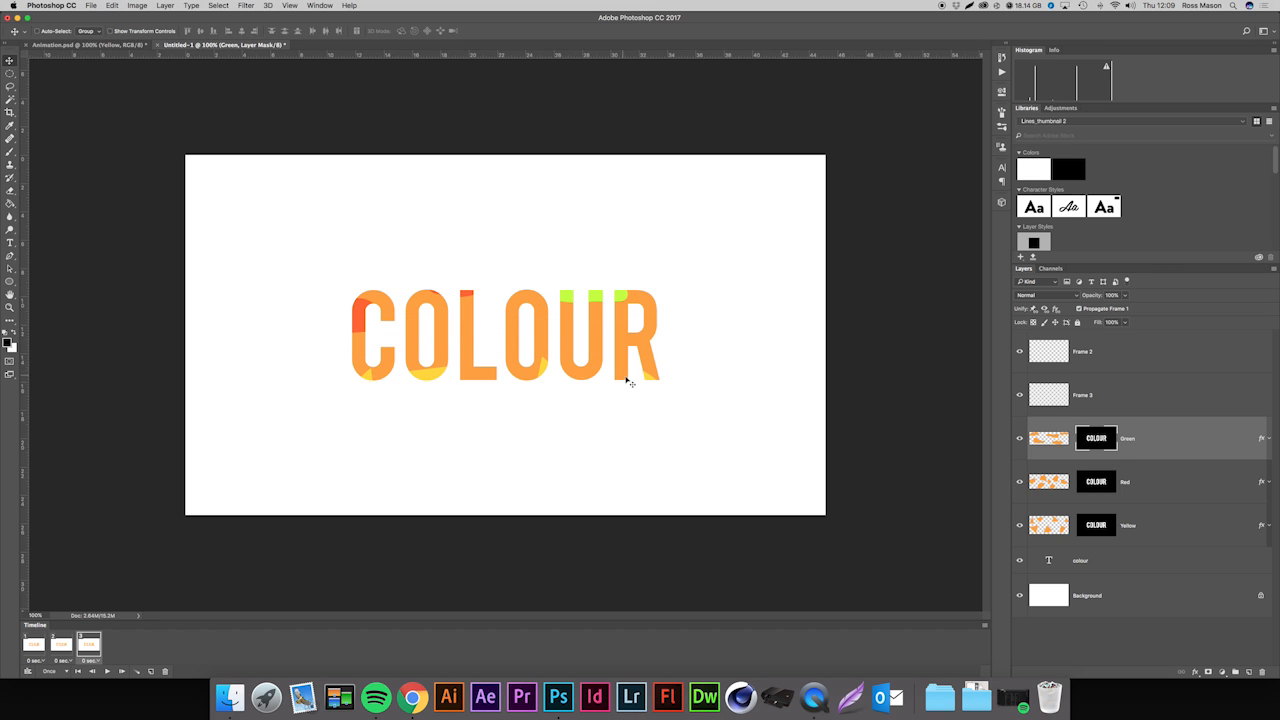
- Move the Green layer's shapes left and slightly down over the letters in frame 3 with Free Transform
{"action": "left_click", "coordinate": [1046, 441]}
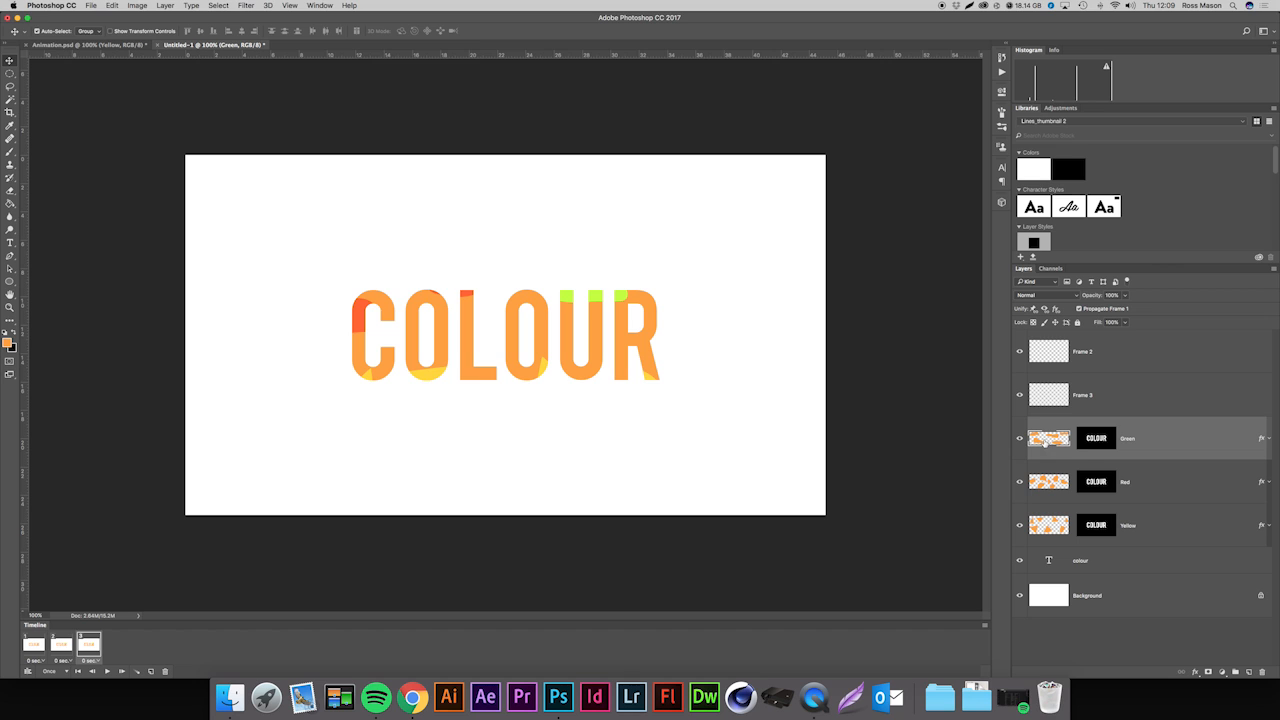
{"action": "key", "text": "super+t"}
{"action": "left_click_drag", "start_coordinate": [700, 277], "coordinate": [650, 284]}
{"action": "key", "text": "Return"}
- Move the Red layer's shapes right and down over the letters in frame 3 with Free Transform
{"action": "left_click", "coordinate": [1150, 481]}
{"action": "key", "text": "super+t"}
{"action": "left_click_drag", "start_coordinate": [380, 316], "coordinate": [414, 340]}
{"action": "key", "text": "Return"}
- Move the Yellow layer's shapes slightly up in frame 3 with Free Transform
{"action": "left_click", "coordinate": [1123, 518]}
{"action": "key", "text": "super+t"}
{"action": "mouse_move", "coordinate": [538, 447]}
{"action": "left_mouse_down"}
{"action": "mouse_move", "coordinate": [540, 431]}
{"action": "mouse_move", "coordinate": [520, 426]}
{"action": "mouse_move", "coordinate": [532, 437]}
{"action": "left_mouse_up"}
{"action": "key", "text": "Return"}
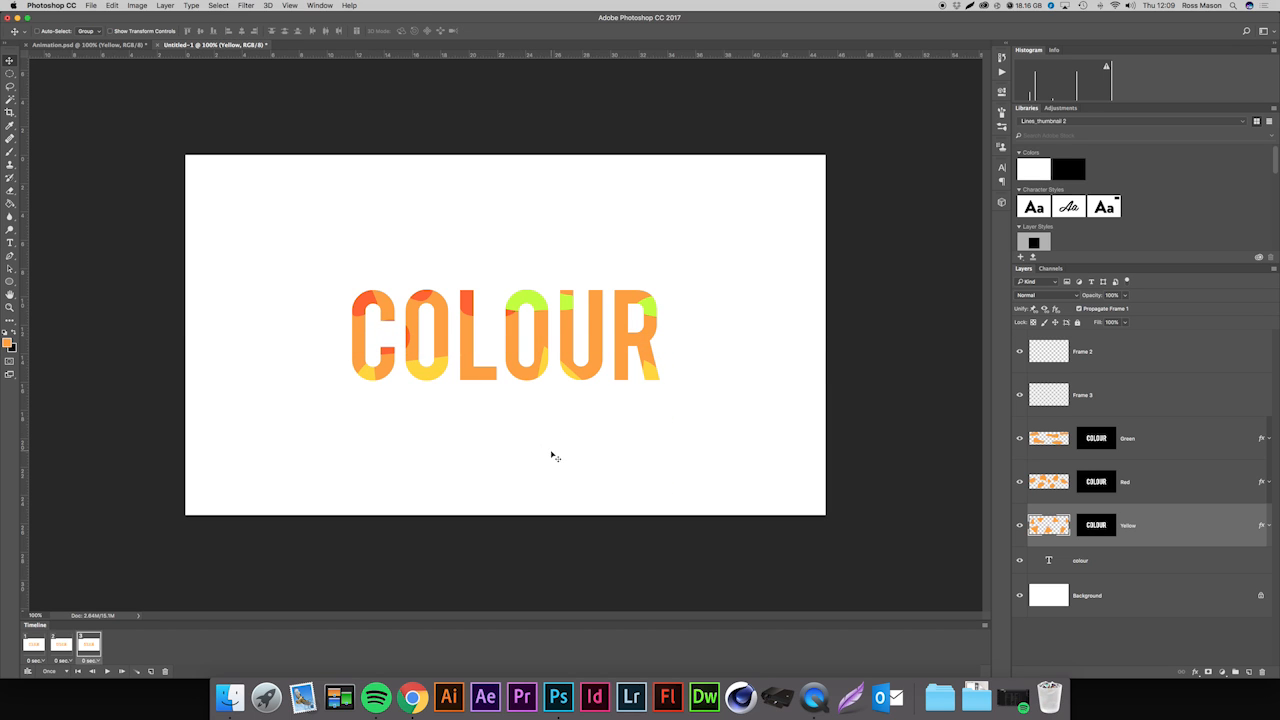
- Add a fourth frame and move the Yellow layer's shapes further up into the letters with Free Transform
{"action": "left_click", "coordinate": [983, 628]}
{"action": "left_click", "coordinate": [998, 436]}
{"action": "left_click", "coordinate": [1135, 569]}
{"action": "key", "text": "ctrl+t"}
{"action": "left_click_drag", "start_coordinate": [629, 420], "coordinate": [631, 383]}
{"action": "key", "text": "Return"}
- Move the Red layer's shapes right and slightly up in frame 4 with Free Transform
{"action": "left_click", "coordinate": [1137, 488]}
{"action": "key", "text": "ctrl+t"}
{"action": "left_click_drag", "start_coordinate": [455, 334], "coordinate": [506, 314]}
{"action": "key", "text": "Return"}
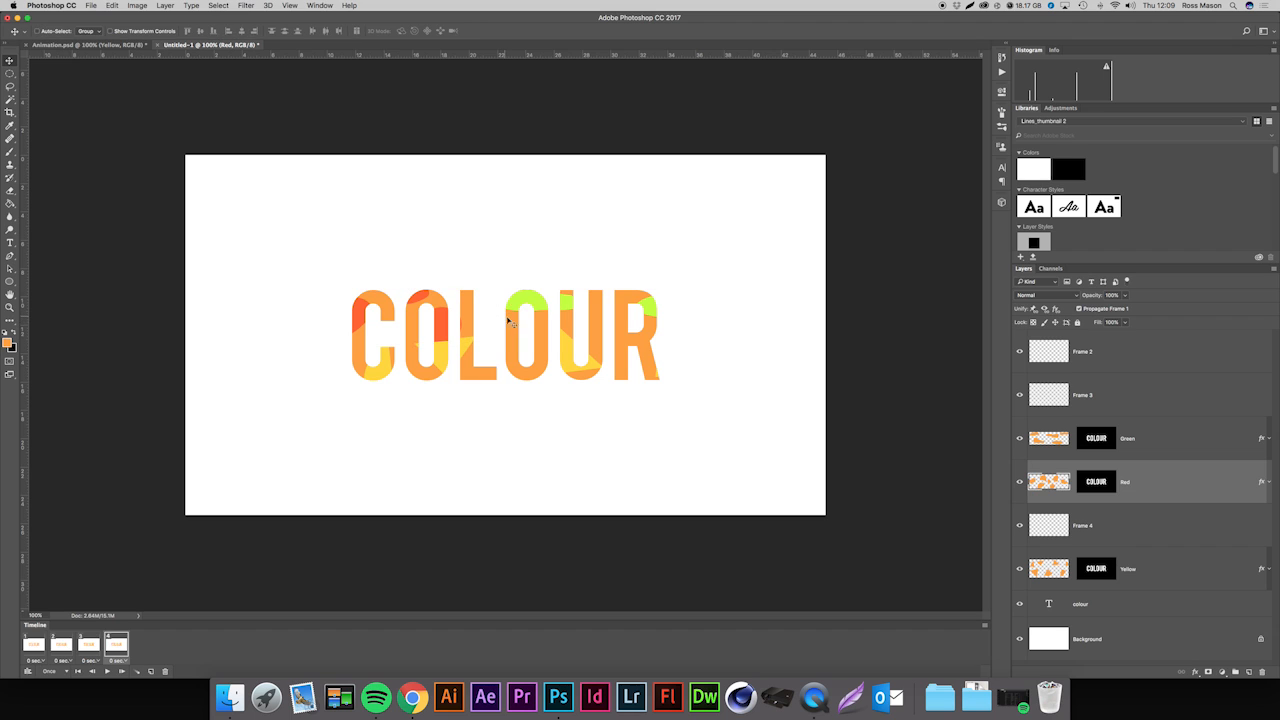
- Move the Green layer's shapes left and down in frame 4 with Free Transform
{"action": "left_click", "coordinate": [1197, 444]}
{"action": "key", "text": "ctrl+t"}
{"action": "left_click_drag", "start_coordinate": [671, 291], "coordinate": [648, 318]}
{"action": "key", "text": "Return"}
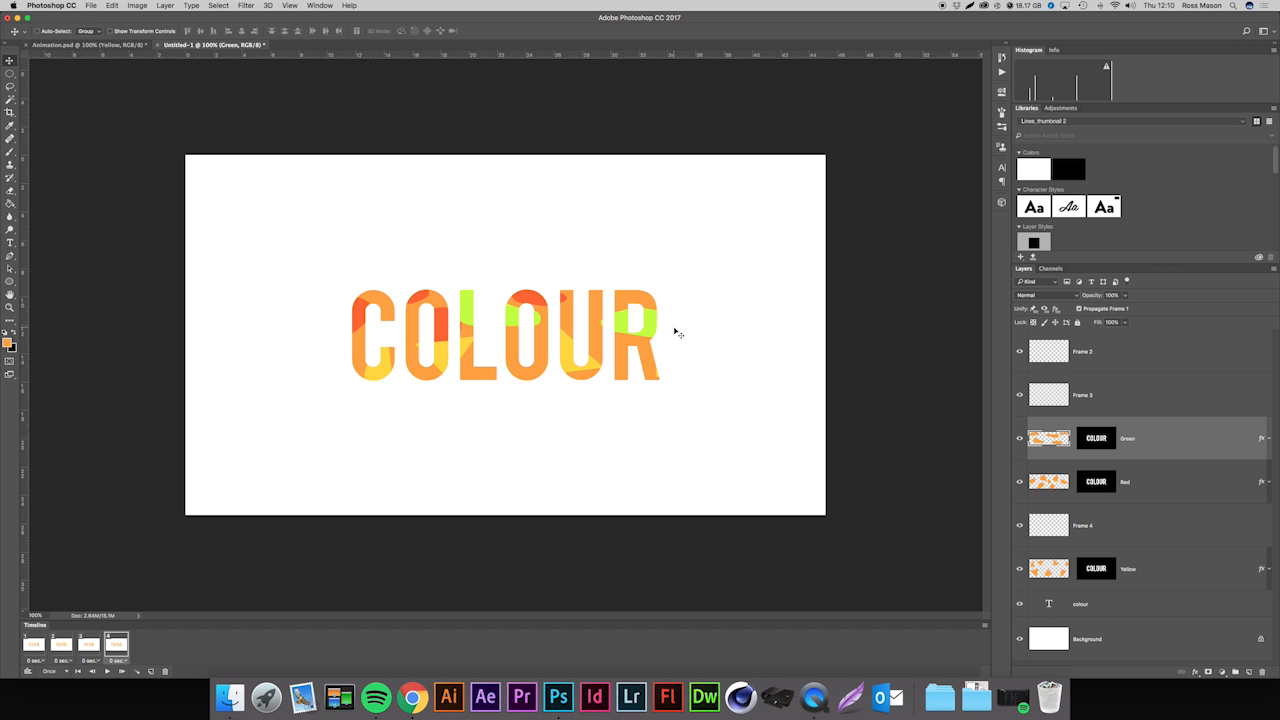
- Turn off Propagate Frame 1 for the Yellow layer with frame 3 active
{"action": "left_click", "coordinate": [86, 645]}
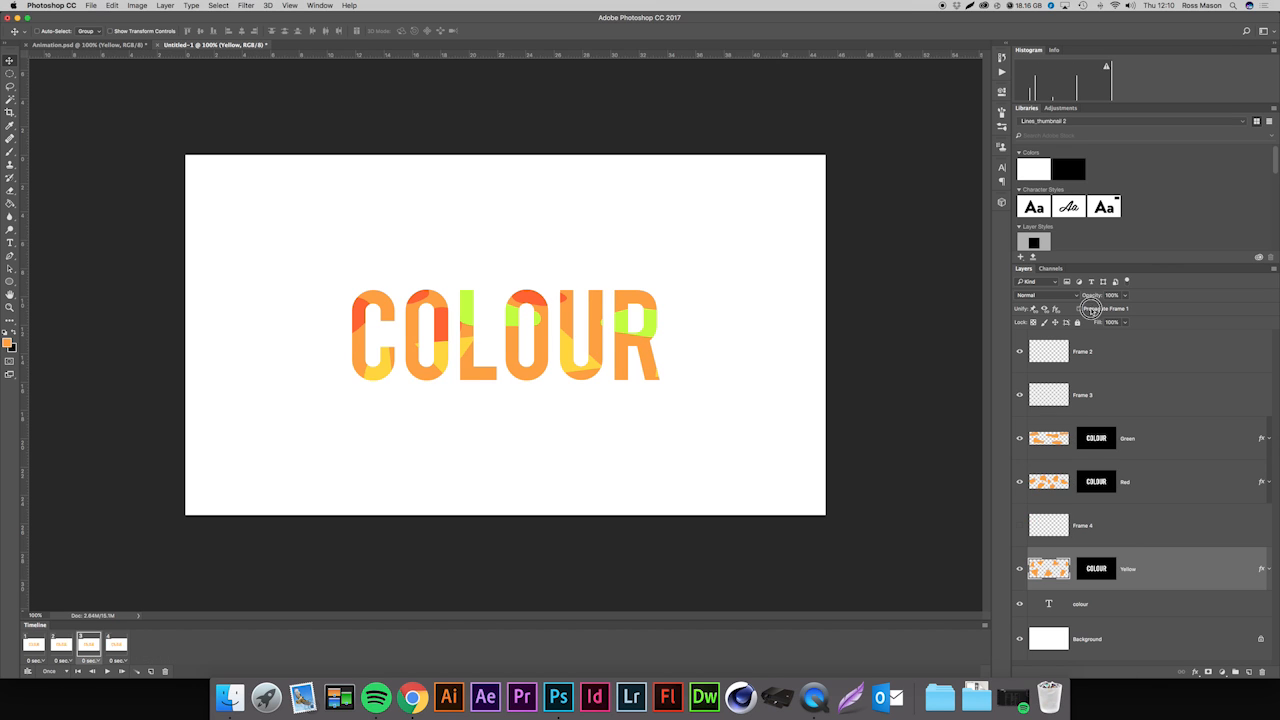
{"action": "left_click", "coordinate": [165, 671]}
- Extend the animation to seven frames, shifting the coloured layers' shapes further across the letters from frame to frame
{"action": "left_click", "coordinate": [984, 625]}
{"action": "left_click", "coordinate": [1014, 437]}
{"action": "left_click", "coordinate": [1128, 438]}
{"action": "left_click", "coordinate": [34, 645]}
{"action": "left_click", "coordinate": [88, 645]}
{"action": "left_click", "coordinate": [1128, 612]}
{"action": "left_click", "coordinate": [984, 625]}
{"action": "left_click", "coordinate": [1014, 437]}
{"action": "left_click", "coordinate": [1128, 356]}
{"action": "left_click", "coordinate": [34, 645]}
{"action": "left_click", "coordinate": [1128, 574]}
{"action": "left_click", "coordinate": [116, 645]}
{"action": "left_click", "coordinate": [984, 625]}
{"action": "left_click", "coordinate": [1014, 437]}
{"action": "left_click", "coordinate": [88, 645]}
{"action": "left_click", "coordinate": [144, 645]}
{"action": "left_click", "coordinate": [1128, 356]}
{"action": "left_click", "coordinate": [1128, 617]}
{"action": "left_click", "coordinate": [984, 625]}
{"action": "left_click", "coordinate": [1014, 437]}
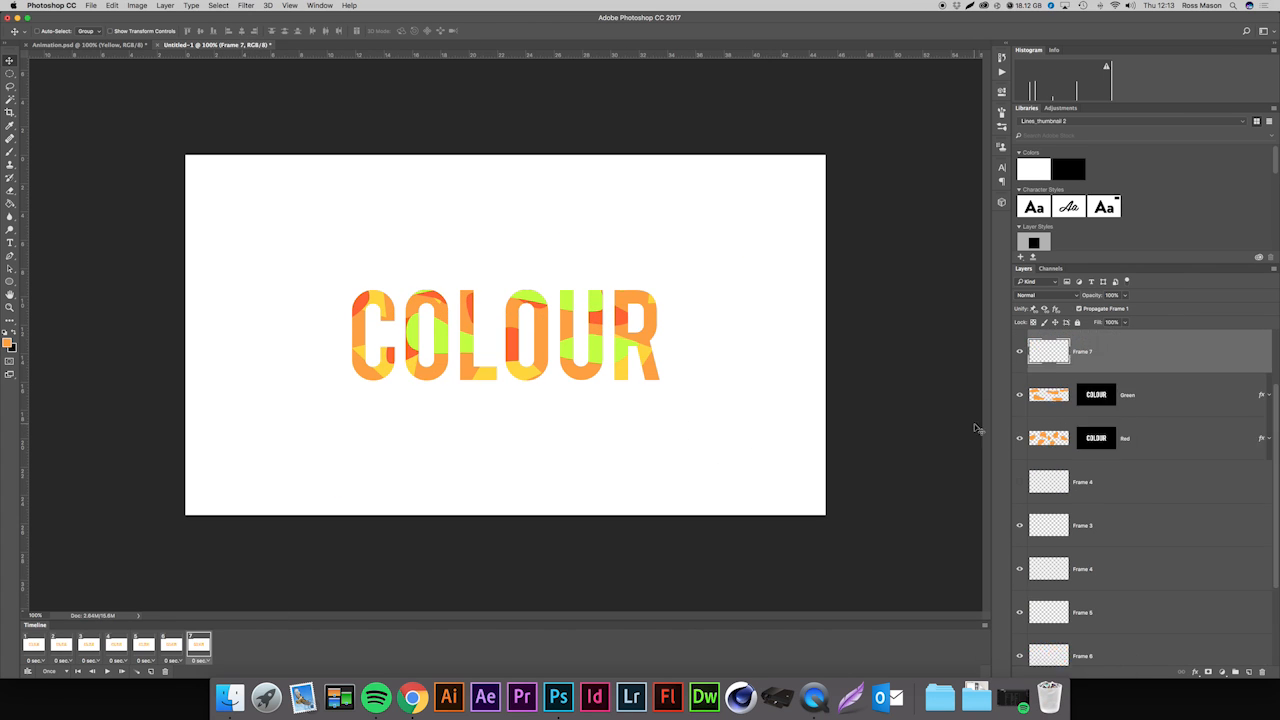
- Add frames 8, 9 and 10, shifting the coloured layers' shapes within the letters between frames
{"action": "left_click_drag", "start_coordinate": [1085, 352], "coordinate": [1085, 574]}
{"action": "left_click", "coordinate": [1128, 354]}
{"action": "left_click", "coordinate": [984, 625]}
{"action": "left_click", "coordinate": [1014, 437]}
{"action": "left_click", "coordinate": [1128, 525]}
{"action": "left_click", "coordinate": [984, 625]}
{"action": "left_click", "coordinate": [1014, 437]}
{"action": "left_click", "coordinate": [984, 625]}
{"action": "left_click", "coordinate": [1014, 437]}
{"action": "left_click", "coordinate": [1125, 527]}
{"action": "left_click_drag", "start_coordinate": [683, 407], "coordinate": [706, 426]}
- Add frame 11 and move the Red shapes down and right and the Green shapes up and right
{"action": "left_click", "coordinate": [984, 625]}
{"action": "left_click", "coordinate": [1014, 437]}
{"action": "left_click_drag", "start_coordinate": [735, 475], "coordinate": [767, 524]}
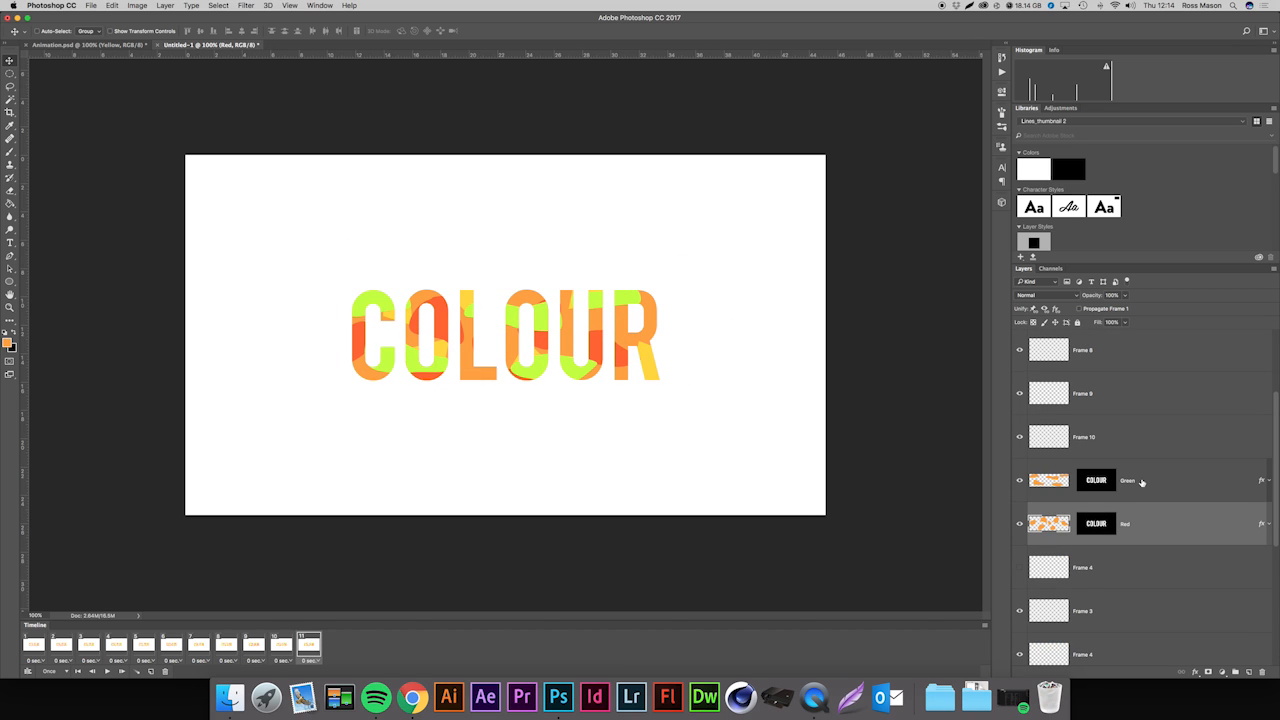
{"action": "left_click", "coordinate": [1142, 484]}
{"action": "left_click_drag", "start_coordinate": [530, 432], "coordinate": [551, 413]}
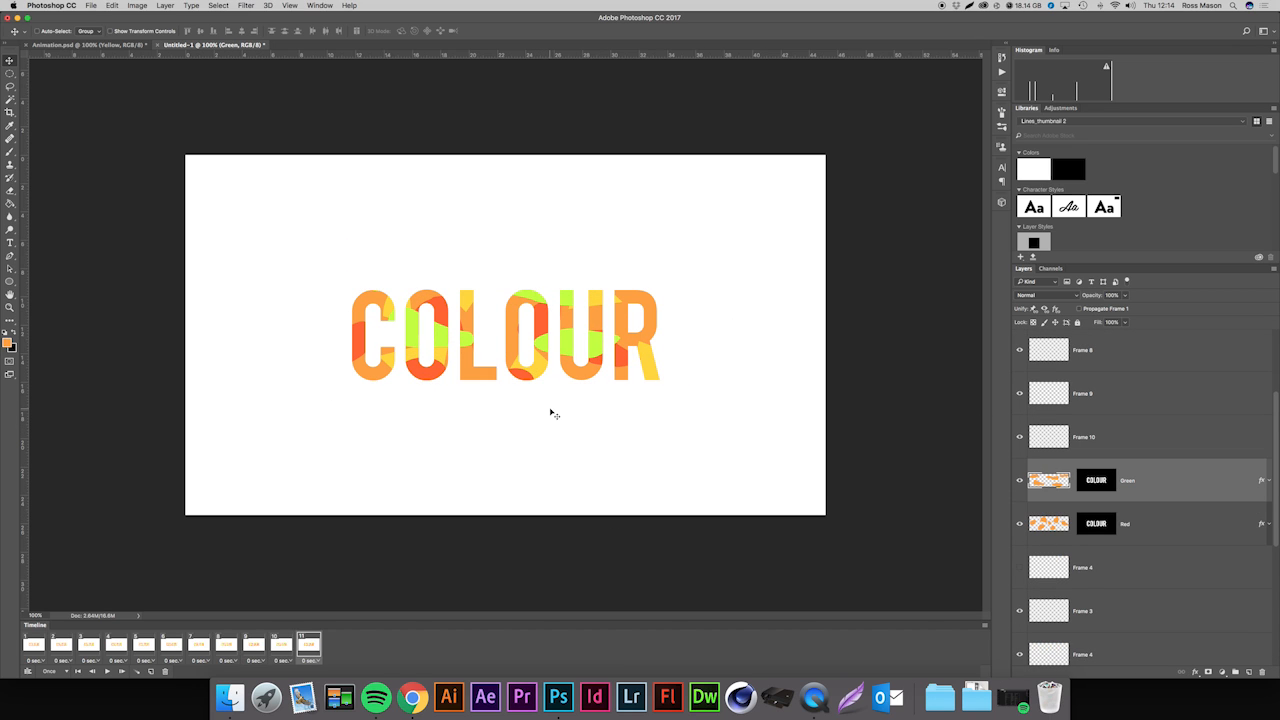
- Add frame 12 and move the Green layer's shapes up and to the right
{"action": "left_click", "coordinate": [984, 625]}
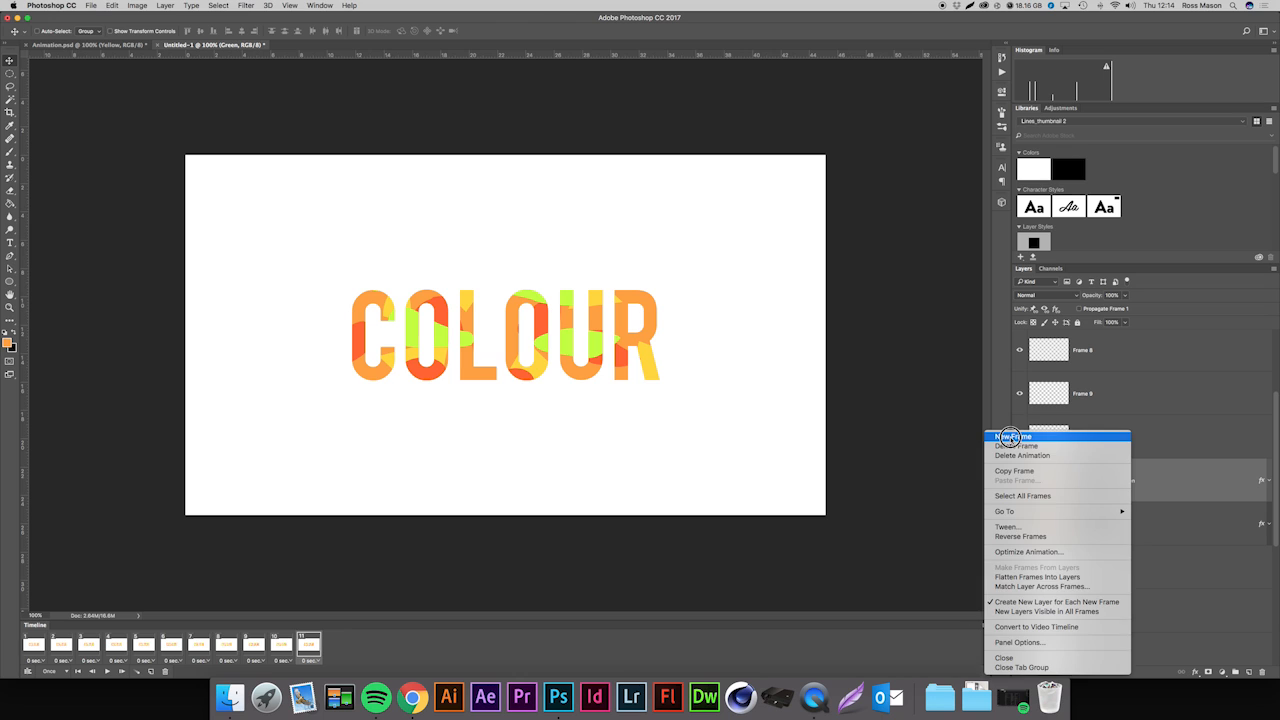
{"action": "left_click", "coordinate": [1012, 437]}
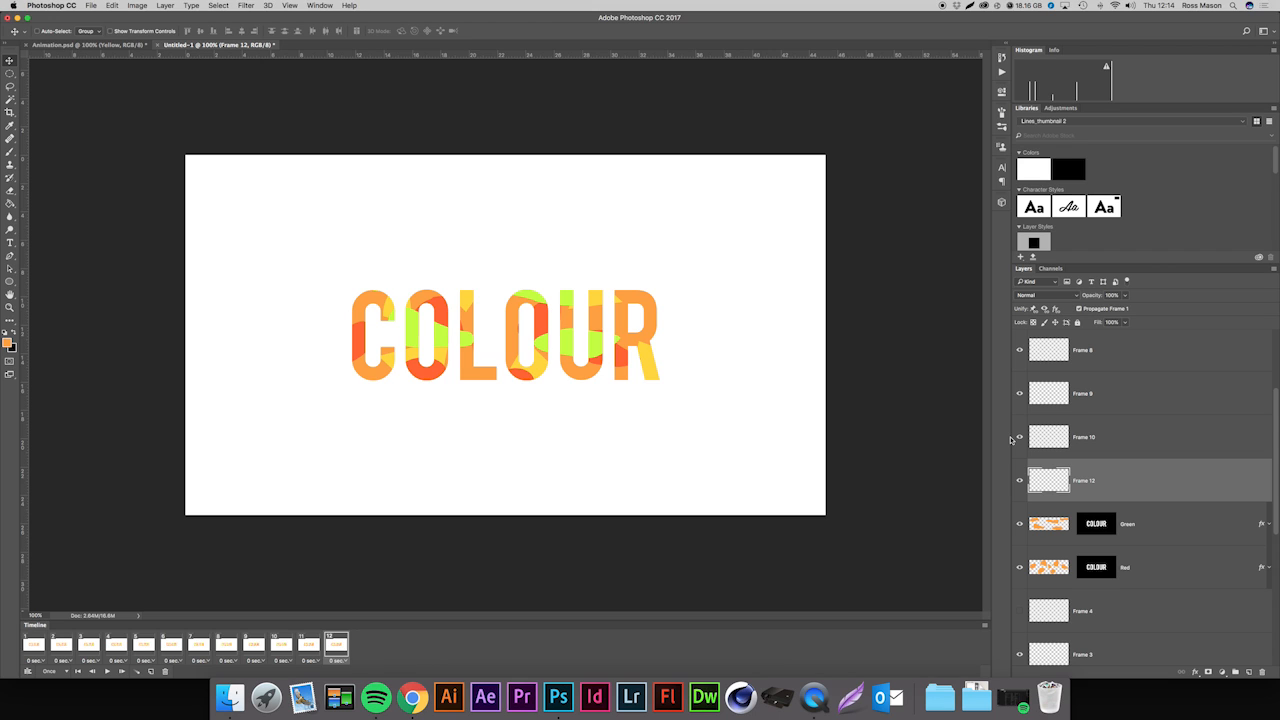
{"action": "left_click", "coordinate": [1131, 526]}
{"action": "left_click_drag", "start_coordinate": [451, 474], "coordinate": [480, 444]}
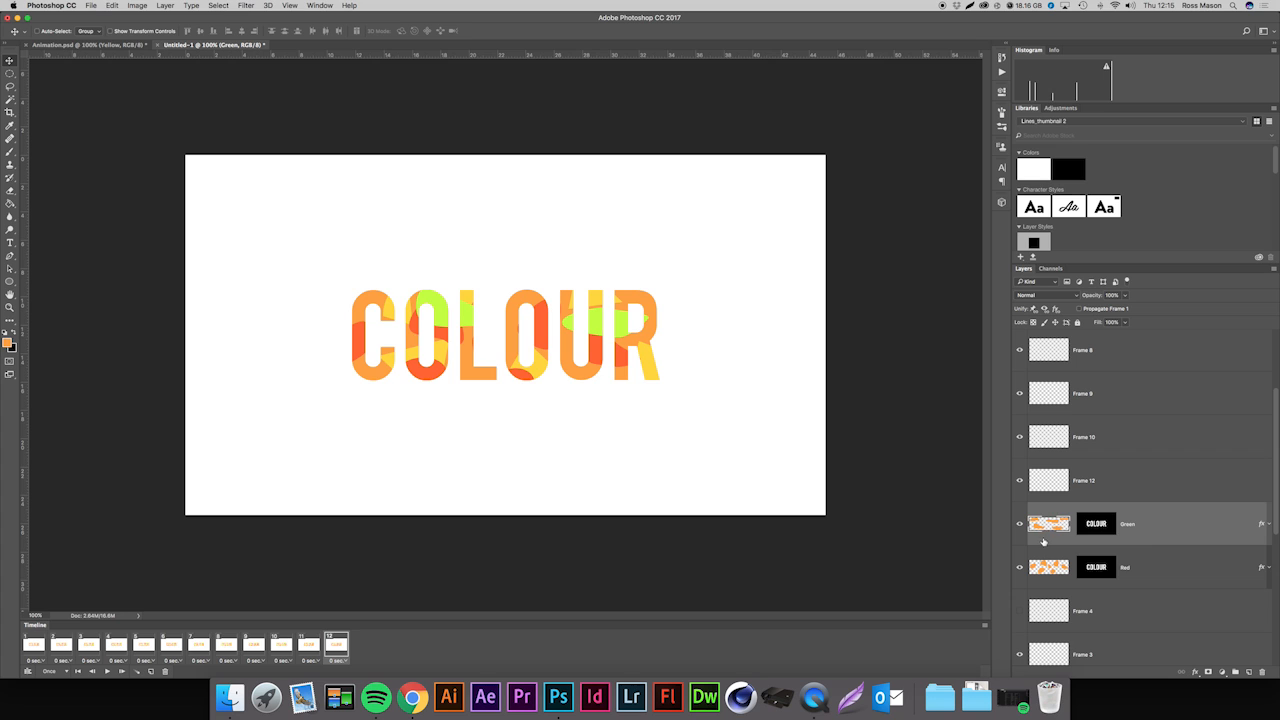
- In frame 12, move the Red layer's shapes up and left and the Yellow layer's shapes down and right
{"action": "left_click", "coordinate": [1123, 562]}
{"action": "left_click_drag", "start_coordinate": [637, 466], "coordinate": [603, 489]}
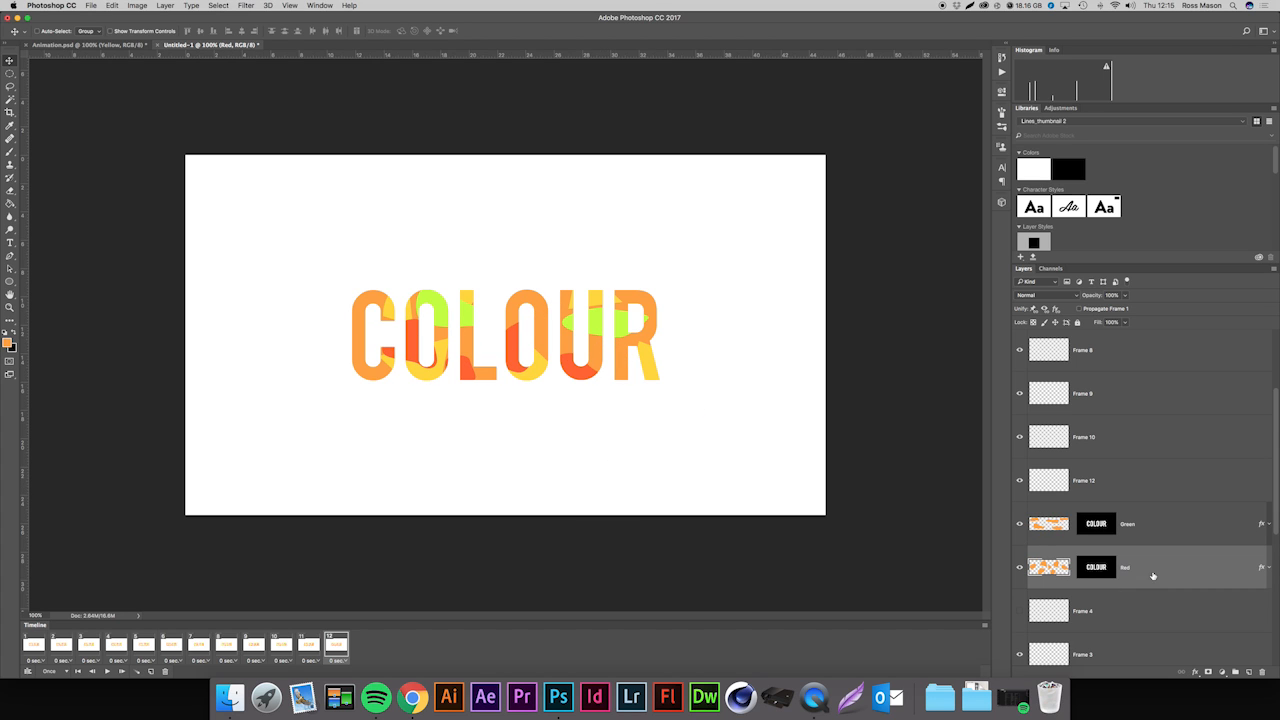
{"action": "left_click_drag", "start_coordinate": [515, 453], "coordinate": [489, 383]}
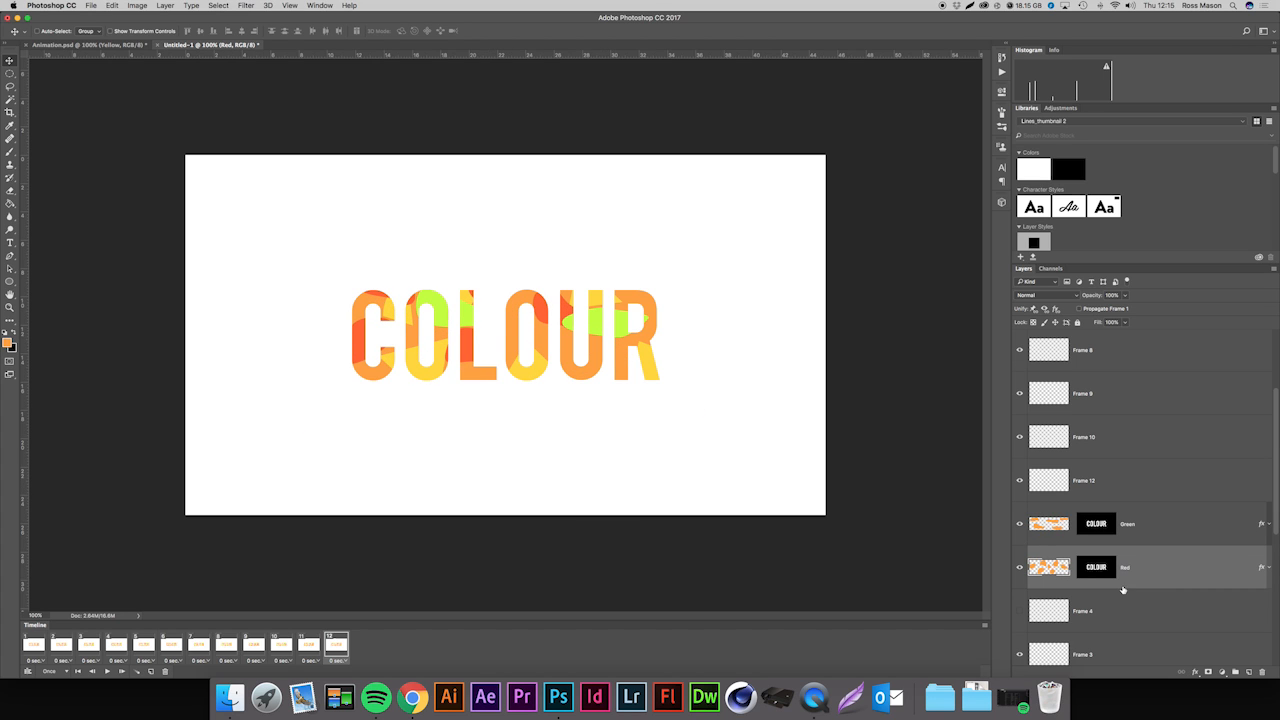
{"action": "scroll", "coordinate": [1120, 600], "scroll_direction": "down", "scroll_amount": 3}
{"action": "scroll", "coordinate": [1120, 605], "scroll_direction": "down", "scroll_amount": 3}
{"action": "left_click", "coordinate": [1131, 575]}
{"action": "left_click_drag", "start_coordinate": [435, 420], "coordinate": [455, 457]}
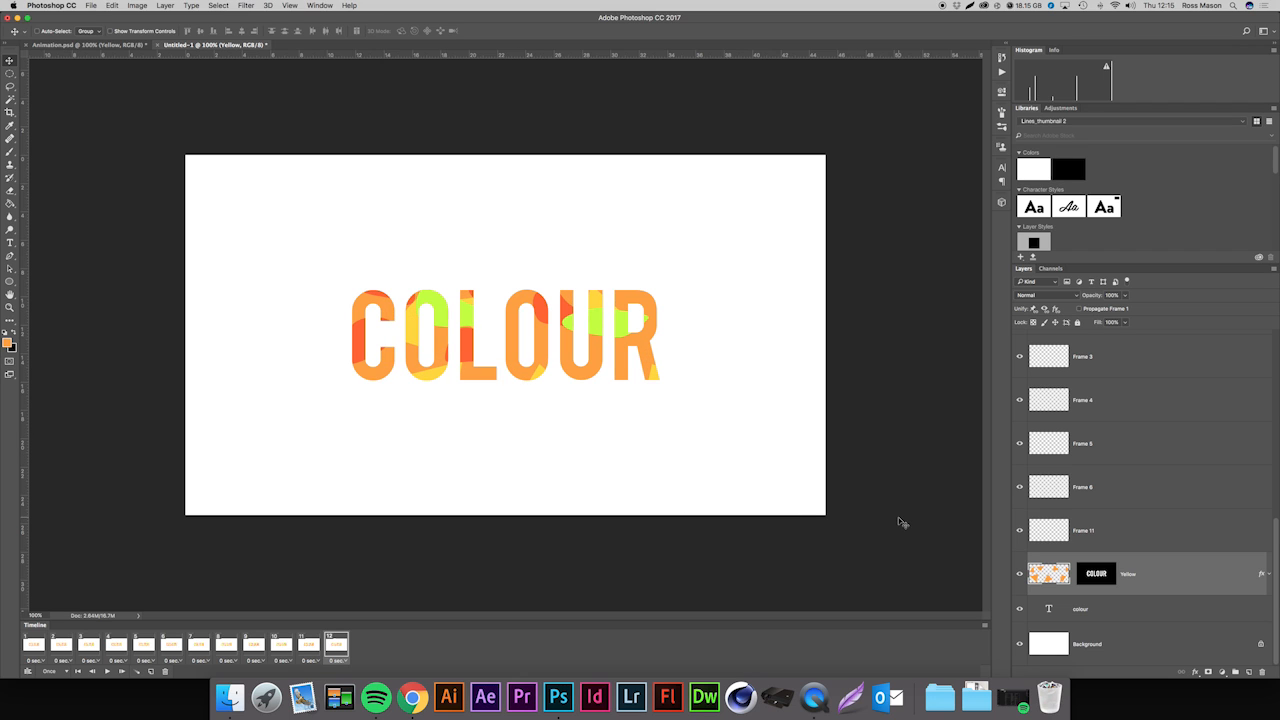
- Add frame 13 and move the Yellow layer's shapes down
{"action": "left_click", "coordinate": [986, 625]}
{"action": "left_click", "coordinate": [1040, 446]}
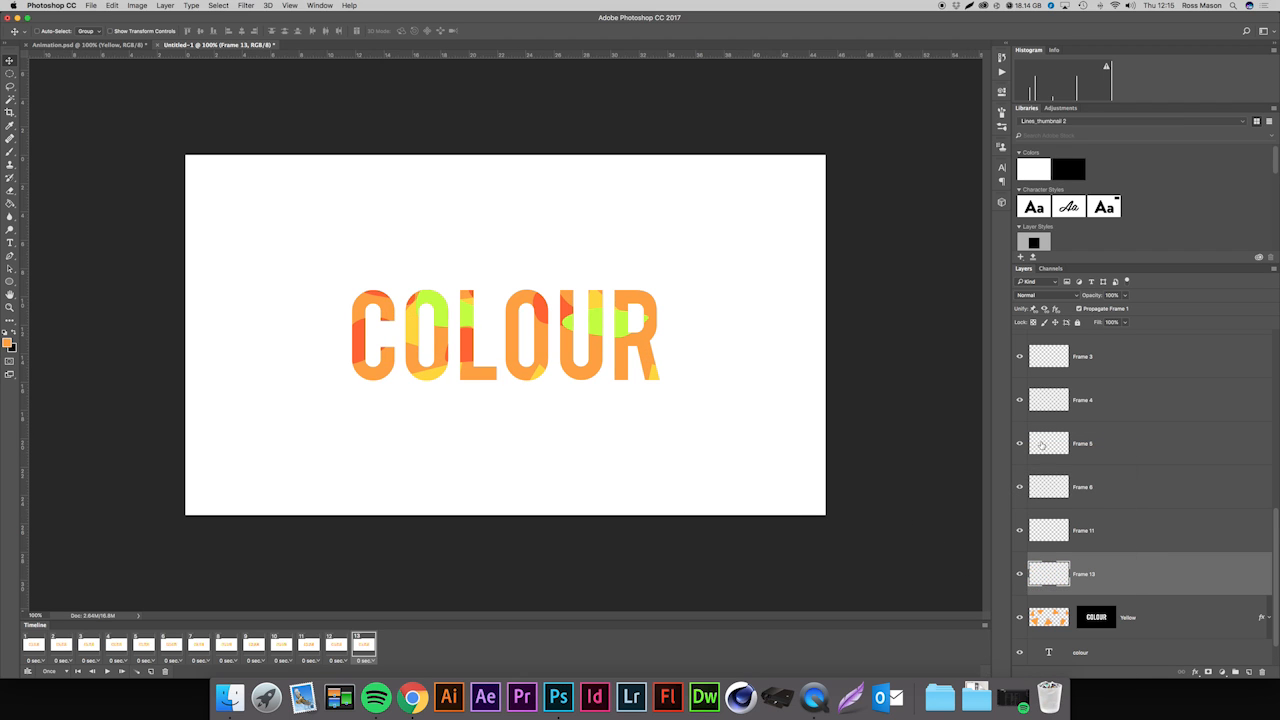
{"action": "left_click", "coordinate": [1150, 617]}
{"action": "left_click_drag", "start_coordinate": [620, 491], "coordinate": [625, 527]}
- In frame 13, move the Red layer's shapes up and the Green layer's shapes up and to the right
{"action": "scroll", "coordinate": [1151, 523], "scroll_direction": "up", "scroll_amount": 3}
{"action": "left_click", "coordinate": [1150, 530]}
{"action": "left_click_drag", "start_coordinate": [217, 386], "coordinate": [210, 360]}
{"action": "left_click", "coordinate": [1138, 488]}
{"action": "left_click_drag", "start_coordinate": [612, 452], "coordinate": [637, 437]}
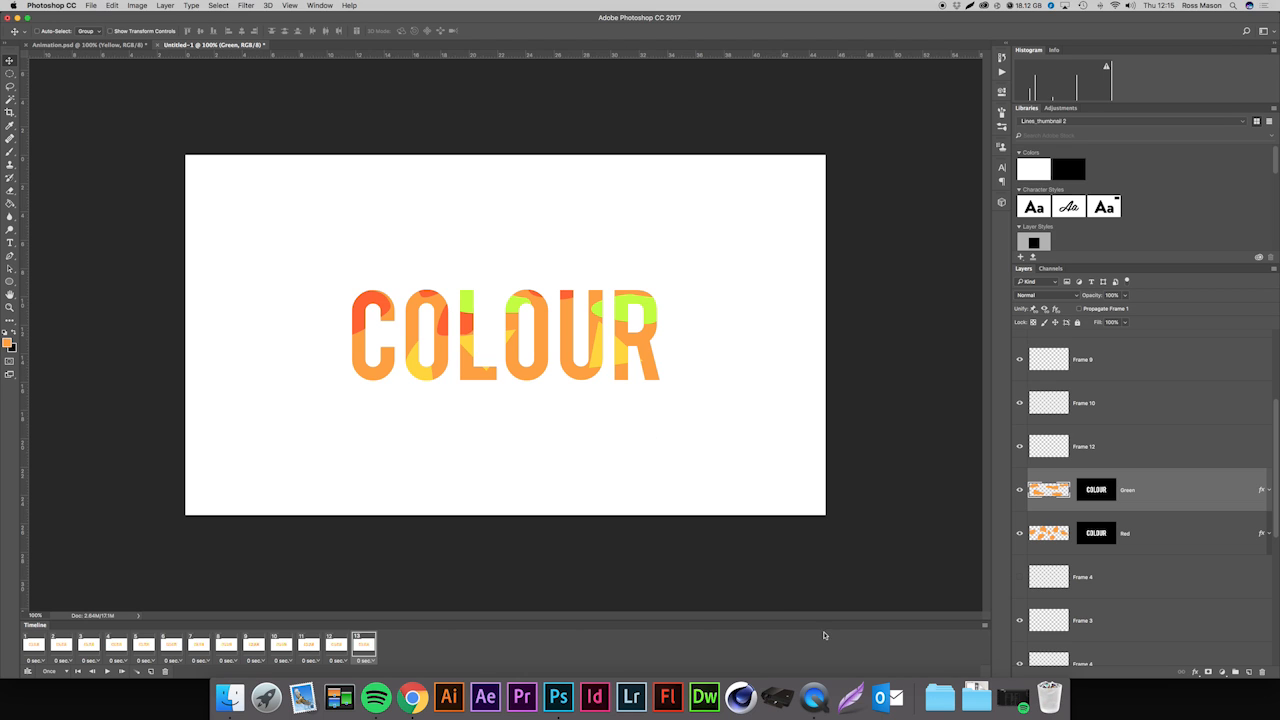
- Add frame 14 and move the Green layer's shapes further up and to the right
{"action": "left_click", "coordinate": [985, 623]}
{"action": "left_click", "coordinate": [1026, 439]}
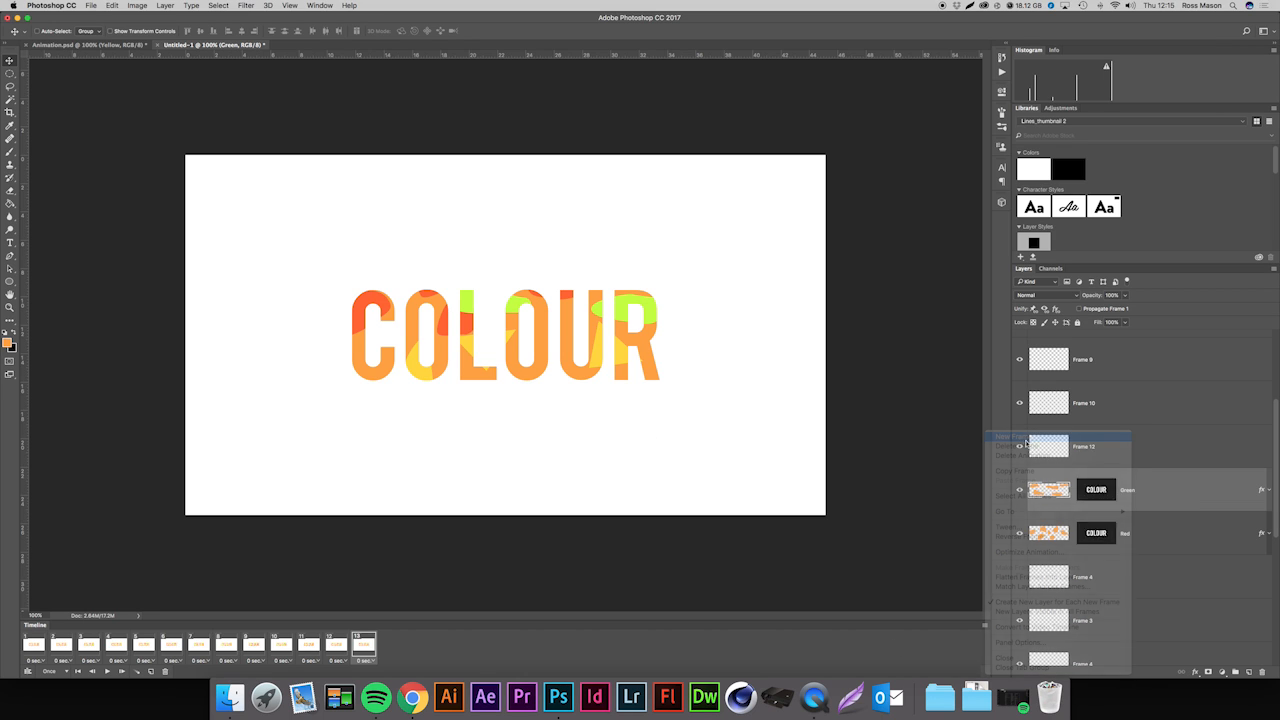
{"action": "left_click", "coordinate": [1161, 532]}
{"action": "left_click_drag", "start_coordinate": [688, 484], "coordinate": [702, 469]}
- In frame 14, move the Red layer's shapes up and left and the Yellow layer's shapes down towards the letters' bottoms
{"action": "left_click", "coordinate": [1145, 577]}
{"action": "left_click_drag", "start_coordinate": [648, 522], "coordinate": [629, 502]}
{"action": "scroll", "coordinate": [1114, 615], "scroll_direction": "down", "scroll_amount": 6}
{"action": "left_click", "coordinate": [1114, 615]}
{"action": "left_click_drag", "start_coordinate": [686, 534], "coordinate": [703, 569]}
- Add frame 15 and move the Yellow layer's shapes down, completely off the letters
{"action": "left_click", "coordinate": [985, 625]}
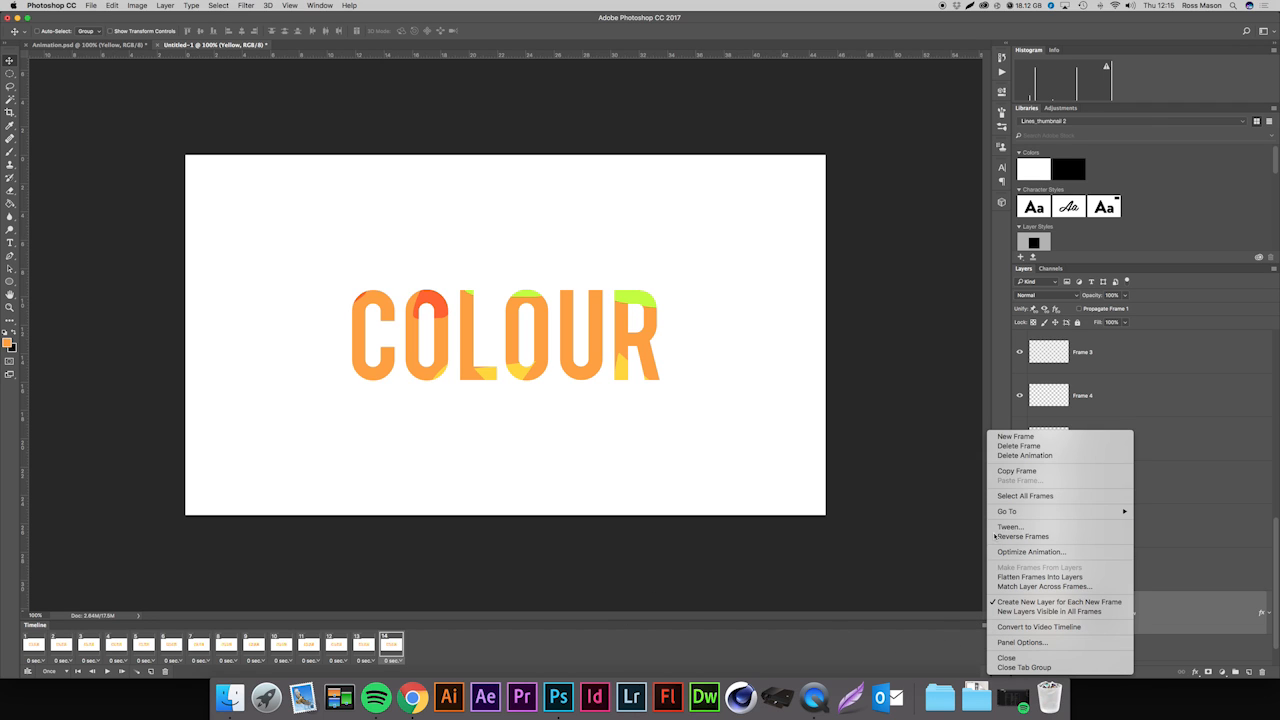
{"action": "left_click", "coordinate": [1019, 437]}
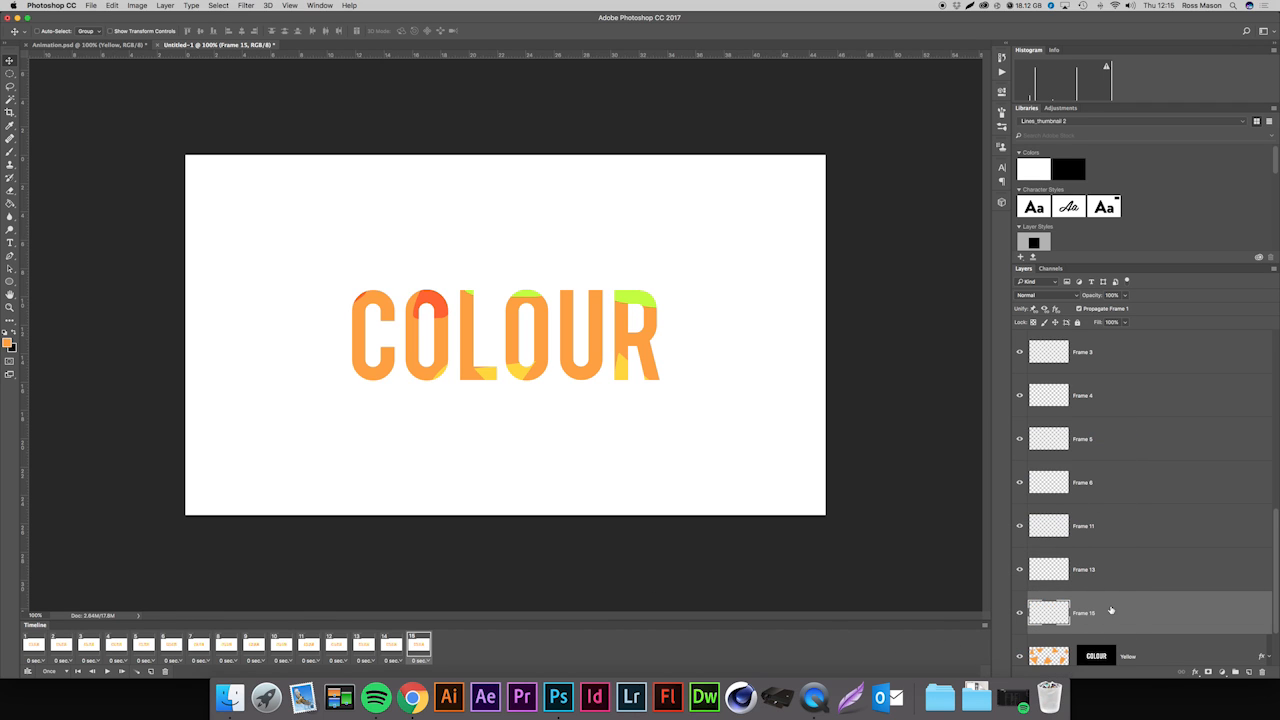
{"action": "scroll", "coordinate": [1120, 590], "scroll_direction": "down", "scroll_amount": 2}
{"action": "left_click_drag", "start_coordinate": [699, 526], "coordinate": [711, 550]}
{"action": "left_click_drag", "start_coordinate": [640, 482], "coordinate": [643, 488]}
- Move the Green layer's shapes up and right in frame 15, completely off the letters
{"action": "scroll", "coordinate": [1080, 574], "scroll_direction": "up", "scroll_amount": 10}
{"action": "scroll", "coordinate": [1117, 603], "scroll_direction": "down", "scroll_amount": 2}
{"action": "left_click", "coordinate": [1141, 612]}
{"action": "left_click_drag", "start_coordinate": [746, 476], "coordinate": [758, 466]}
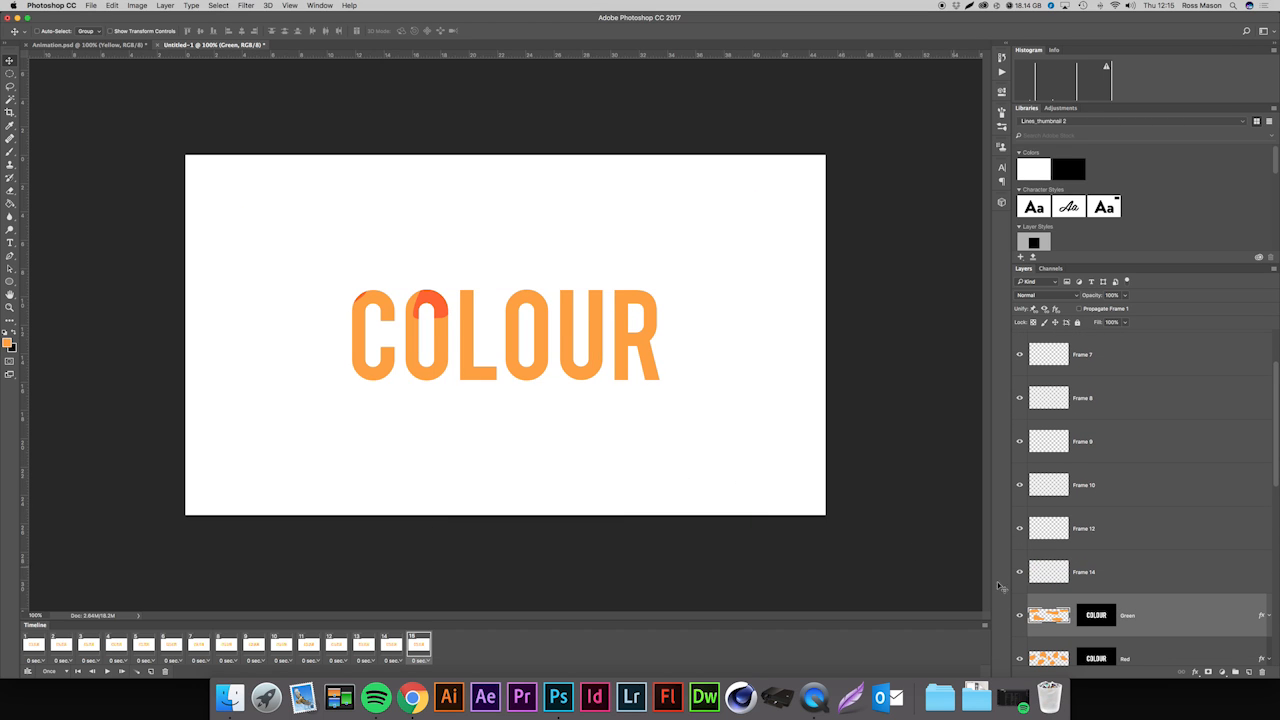
- Move the Red layer's shapes up and left in frame 15, completely off the letters
{"action": "scroll", "coordinate": [1105, 595], "scroll_direction": "down", "scroll_amount": 4}
{"action": "left_click", "coordinate": [1107, 583]}
{"action": "left_click_drag", "start_coordinate": [582, 420], "coordinate": [562, 394]}
{"action": "left_click", "coordinate": [1048, 578]}
{"action": "left_click_drag", "start_coordinate": [740, 480], "coordinate": [627, 406]}
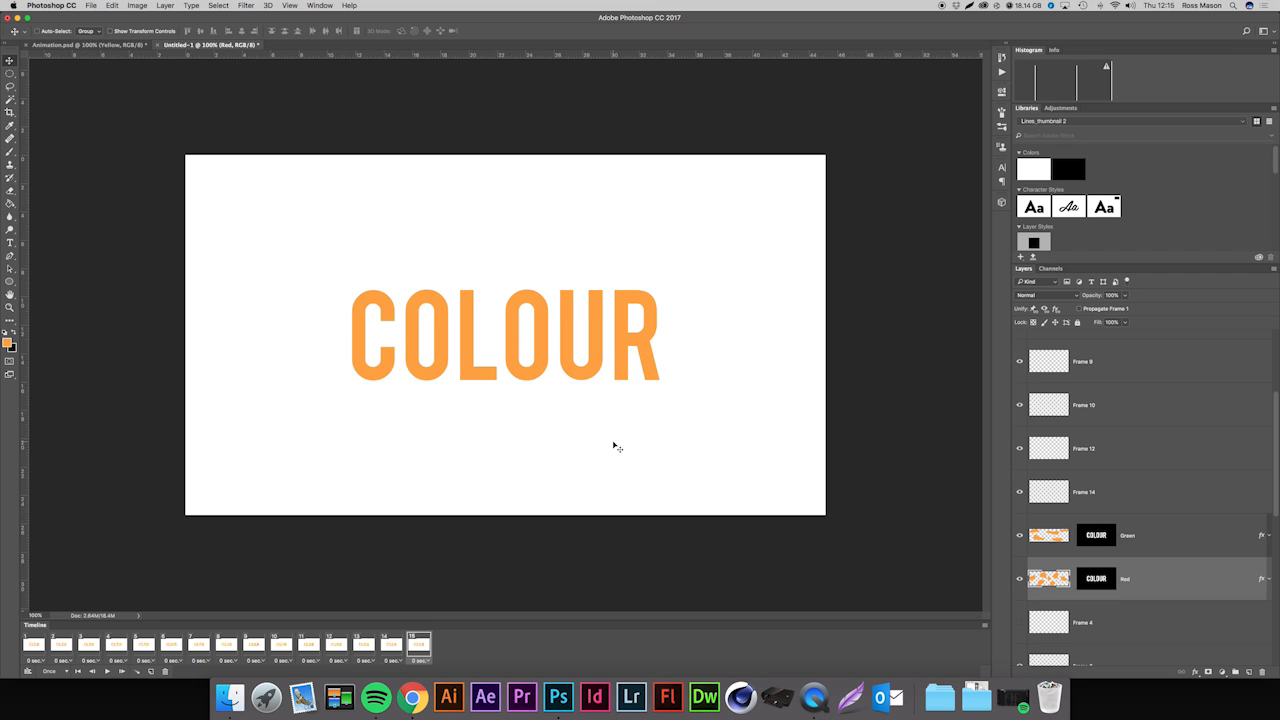
- Set the animation's looping to Forever and play it from the first frame
{"action": "left_click", "coordinate": [67, 673]}
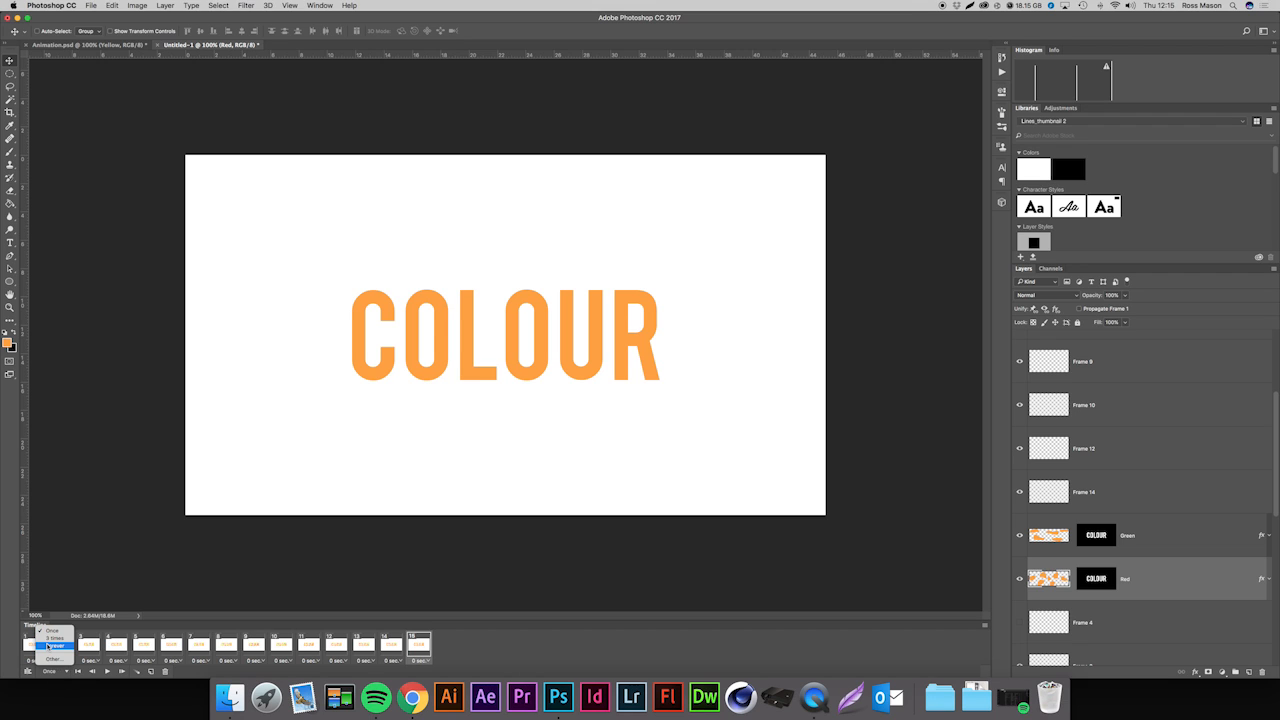
{"action": "left_click", "coordinate": [48, 646]}
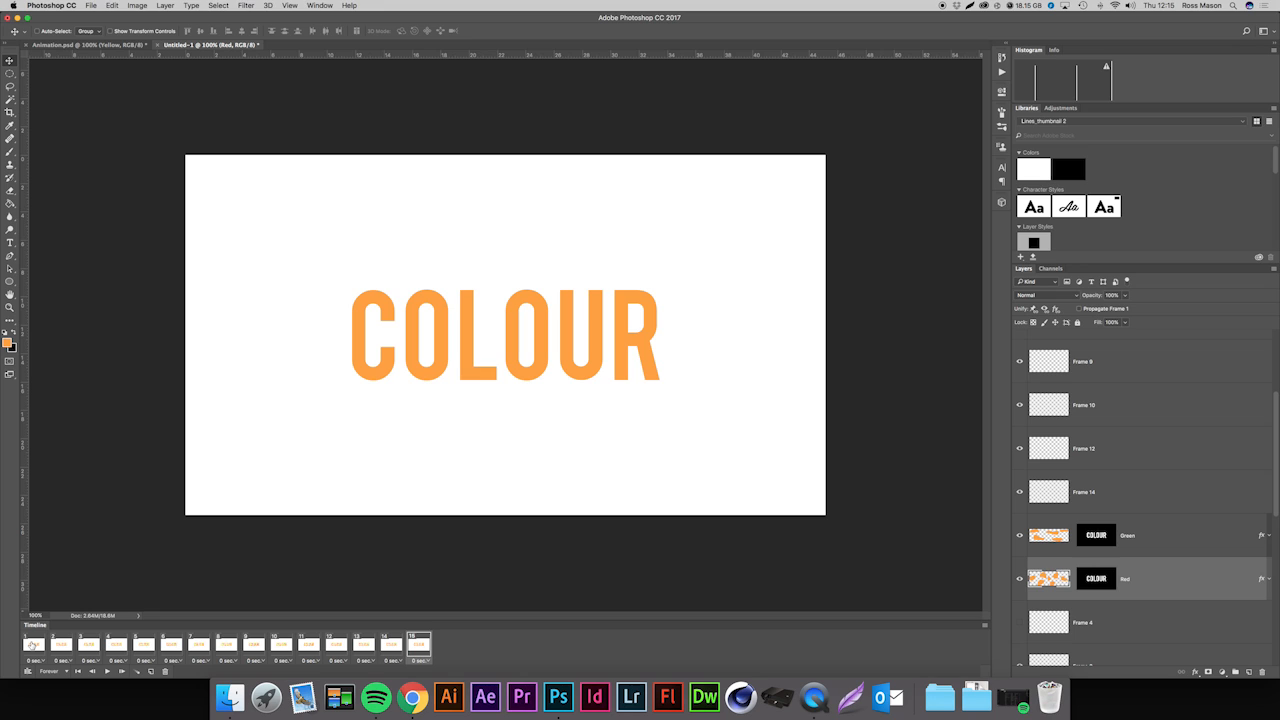
{"action": "left_click", "coordinate": [33, 645]}
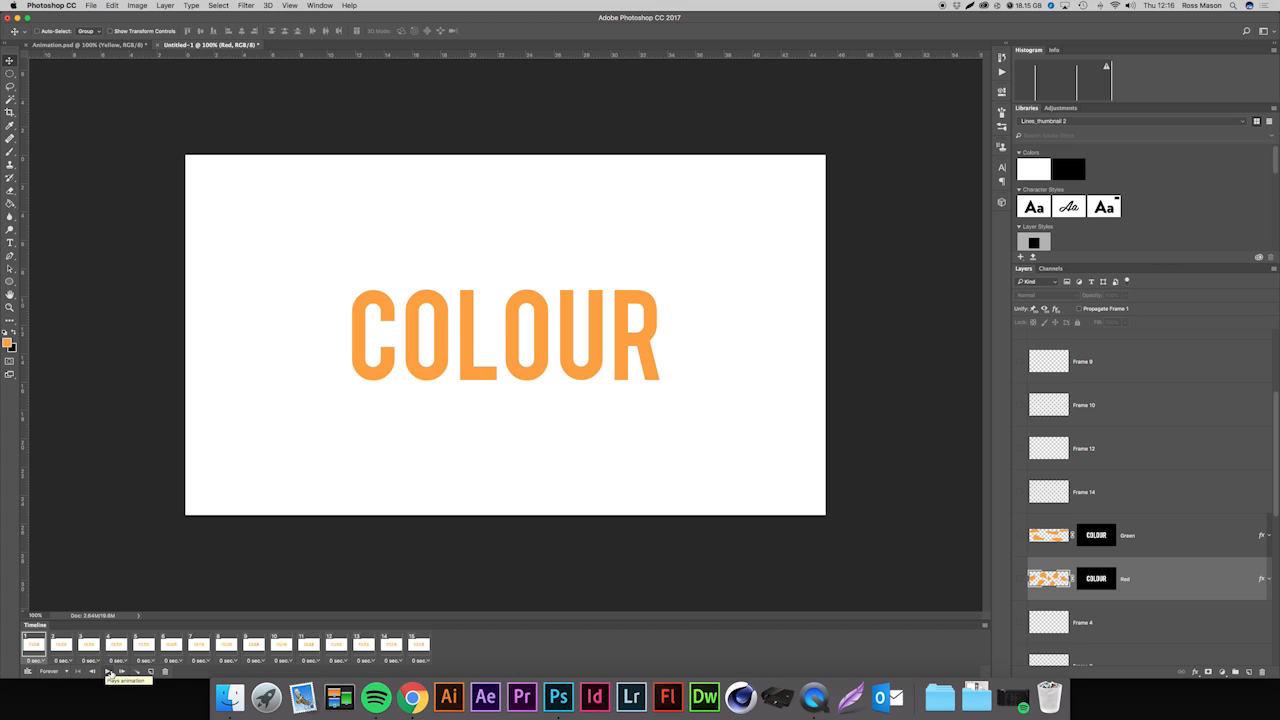
{"action": "left_click", "coordinate": [107, 671]}
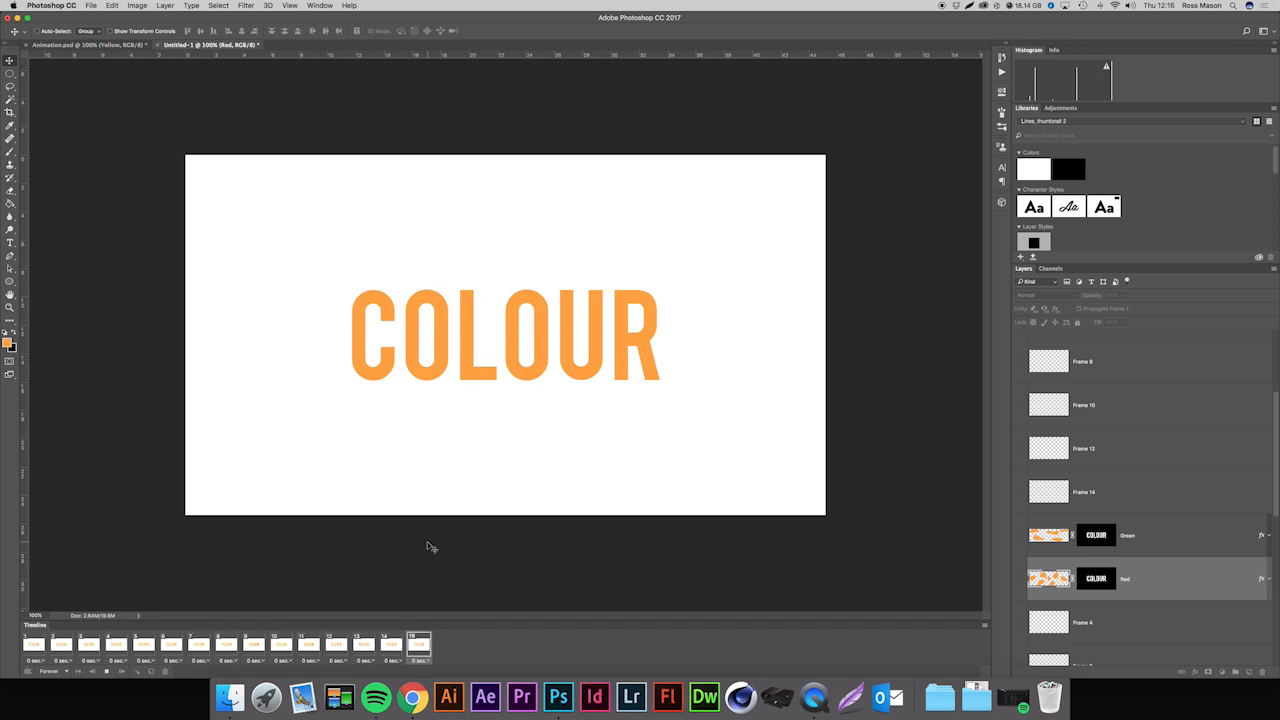
- Stop the current playback and preview the animation in the Animation.psd document, stopping it again after viewing
{"action": "left_click", "coordinate": [104, 672]}
{"action": "left_click", "coordinate": [95, 46]}
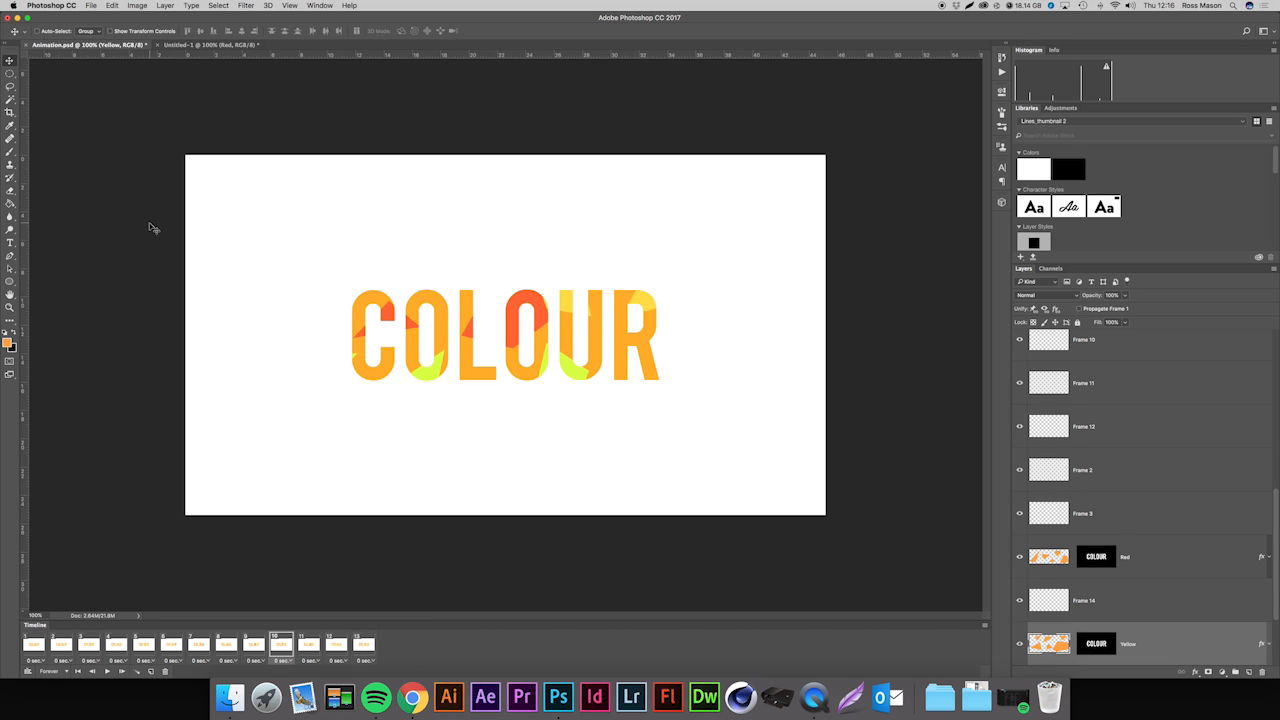
{"action": "left_click", "coordinate": [31, 645]}
{"action": "left_click", "coordinate": [107, 671]}
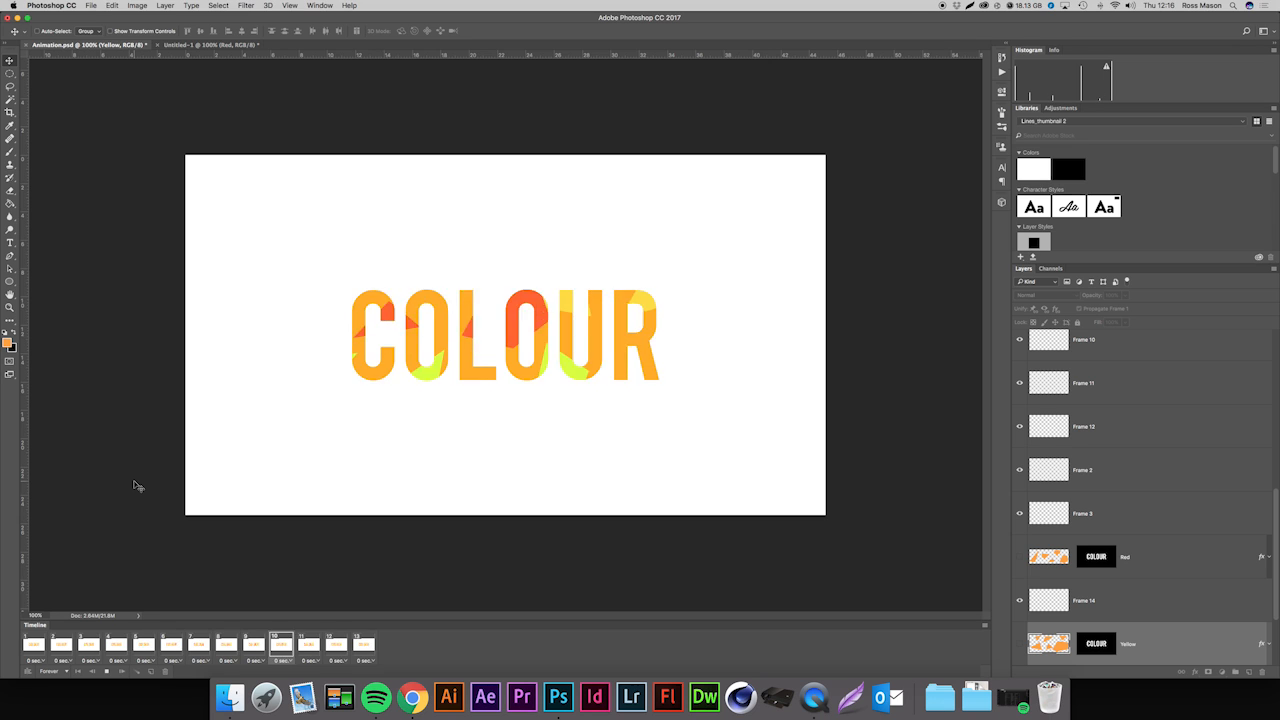
{"action": "left_click", "coordinate": [106, 671]}
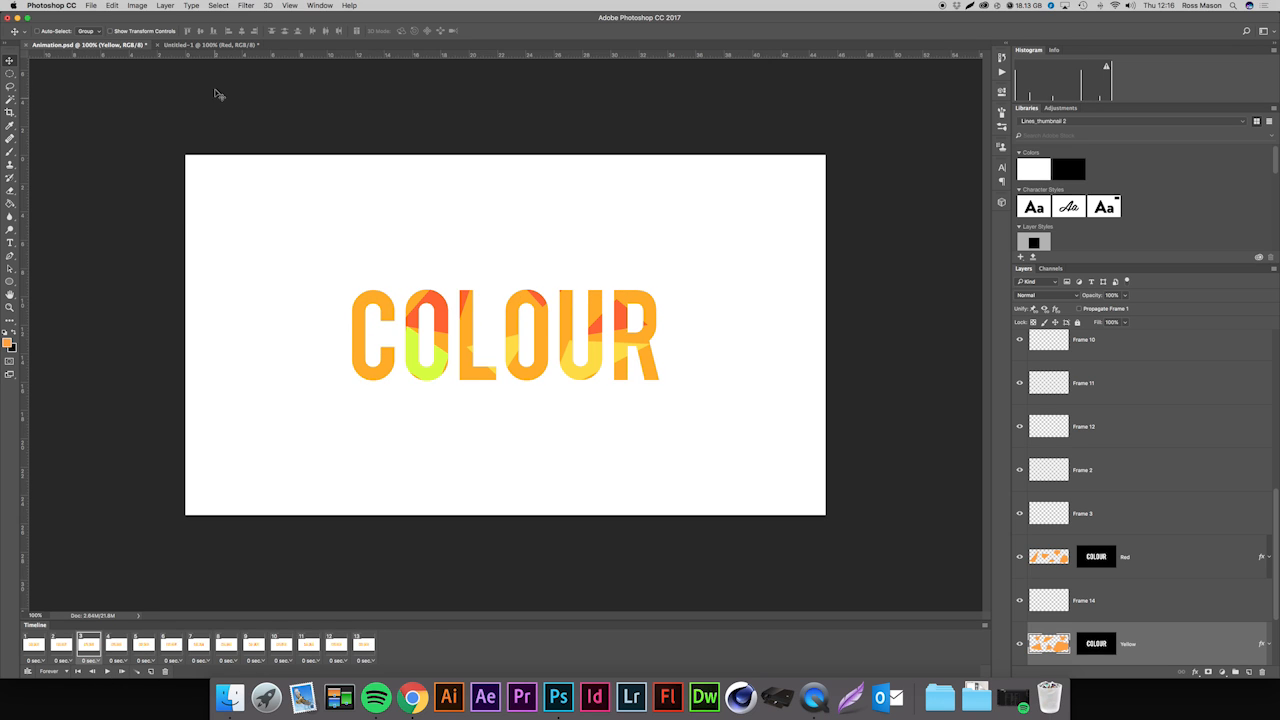
- Return to the Untitled-1 document and preview its animation from frame 1, stopping it after viewing
{"action": "left_click", "coordinate": [214, 45]}
{"action": "left_click", "coordinate": [33, 644]}
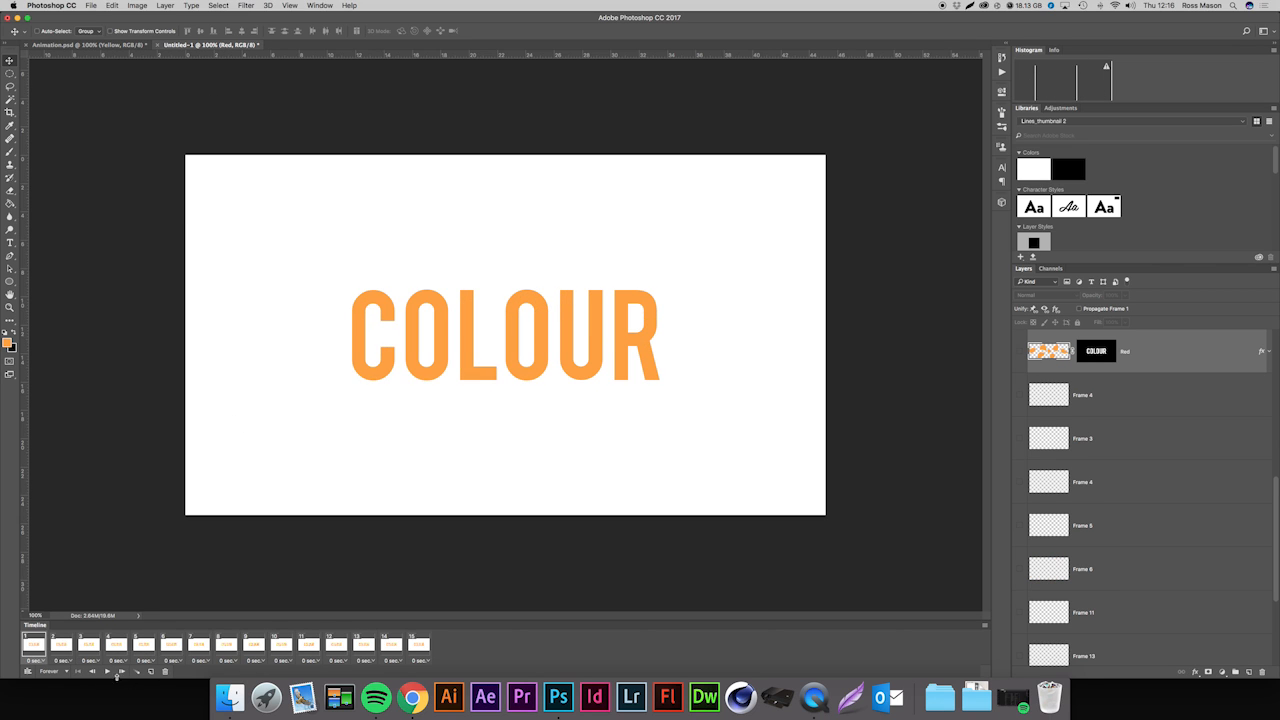
{"action": "left_click", "coordinate": [106, 671]}
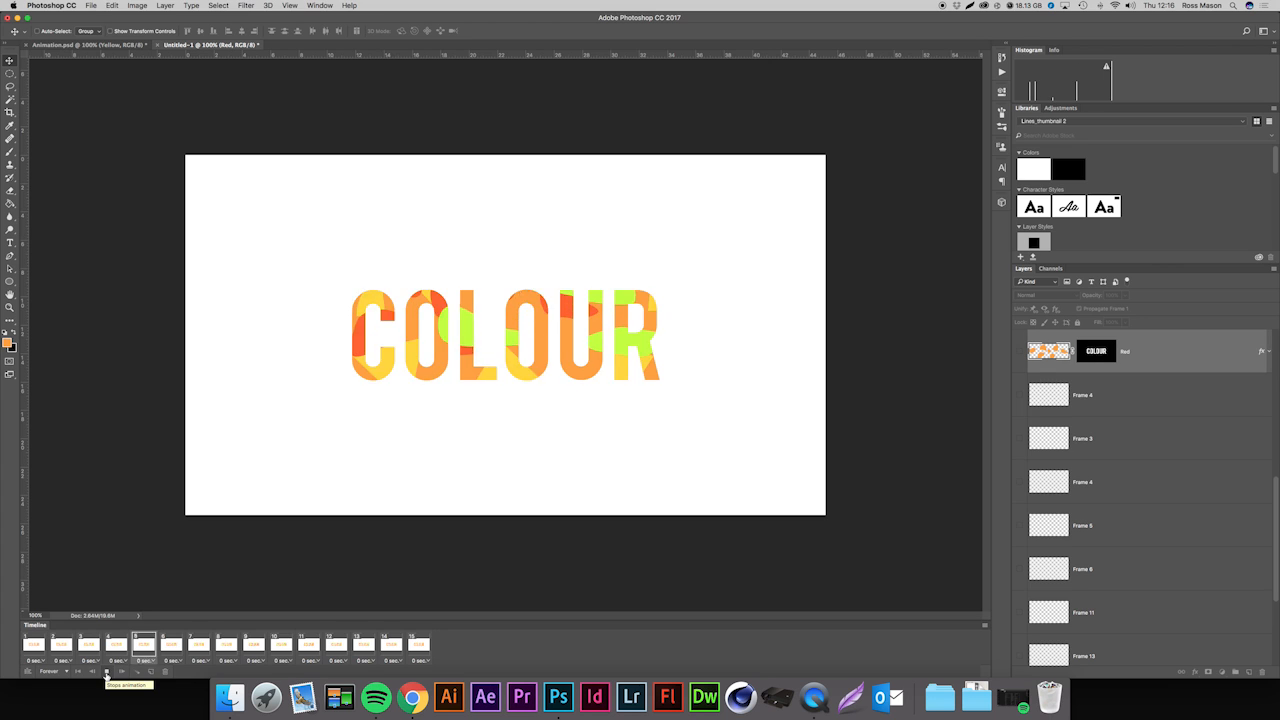
{"action": "left_click", "coordinate": [106, 671]}
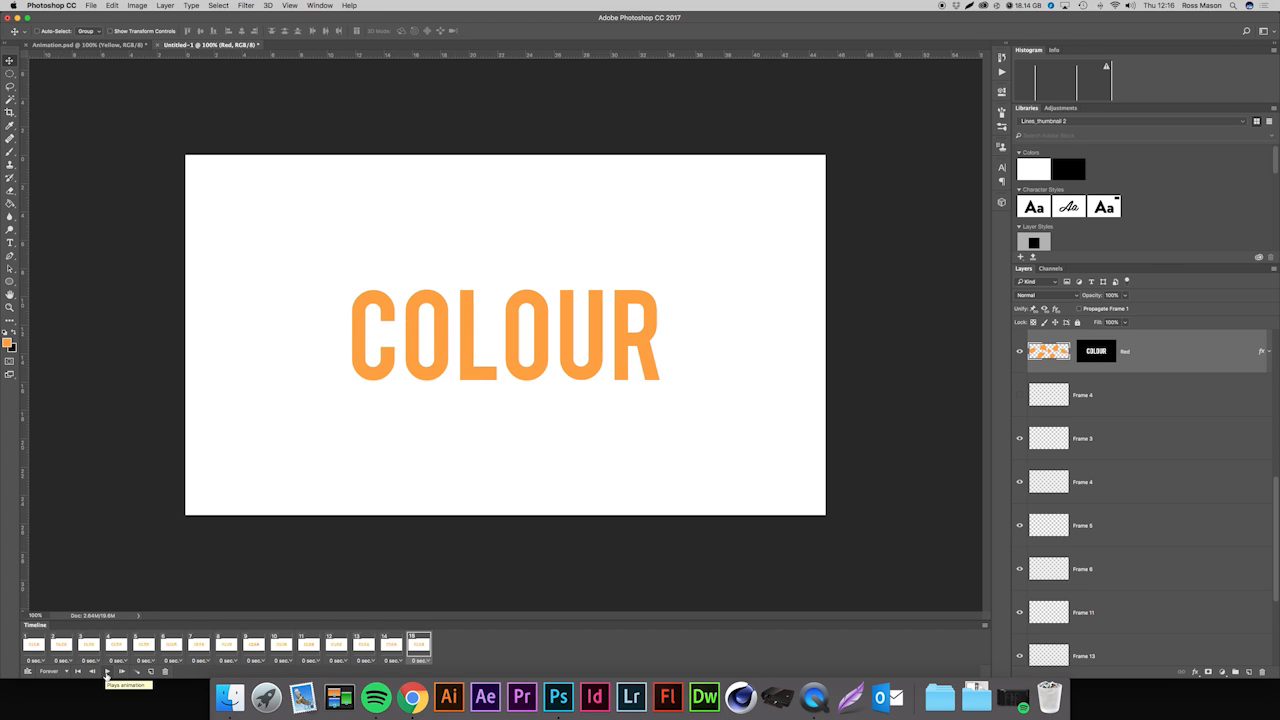
- Set up a Save for Web (Legacy) export of the animation as a GIF with 256 colors
{"action": "left_click", "coordinate": [51, 5]}
{"action": "mouse_move", "coordinate": [90, 5]}
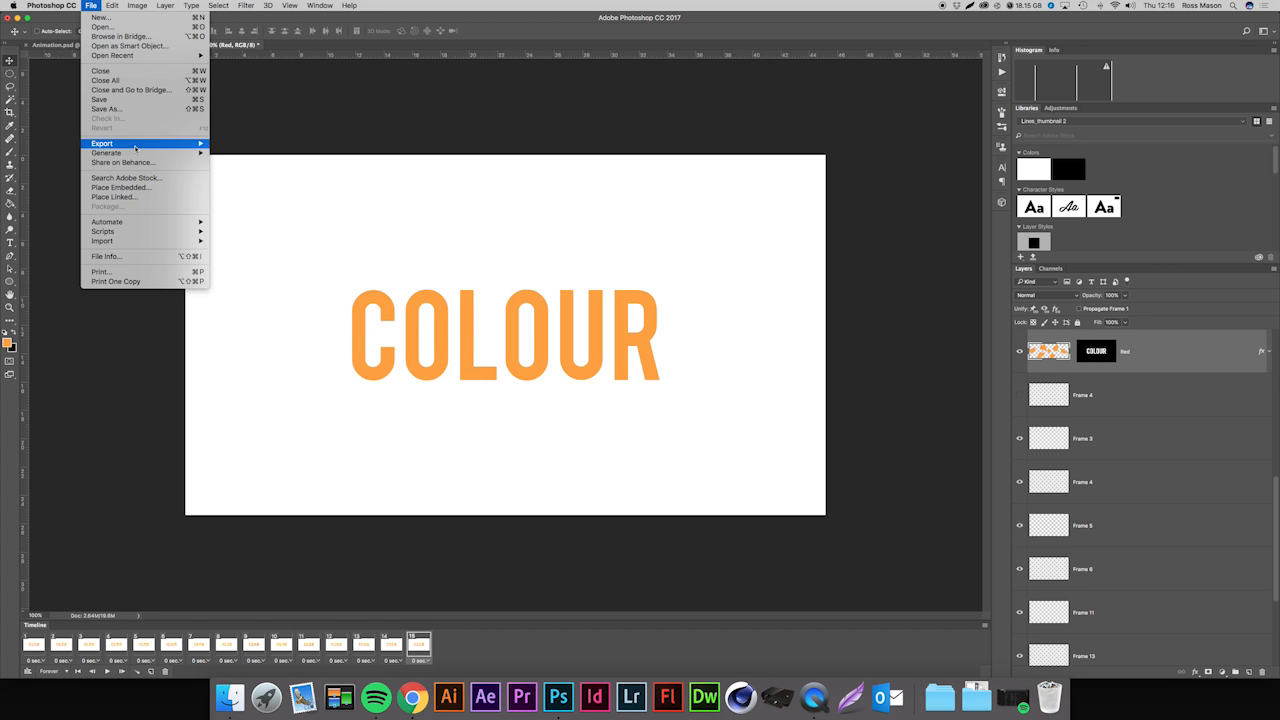
{"action": "mouse_move", "coordinate": [141, 142]}
{"action": "left_click", "coordinate": [253, 186]}
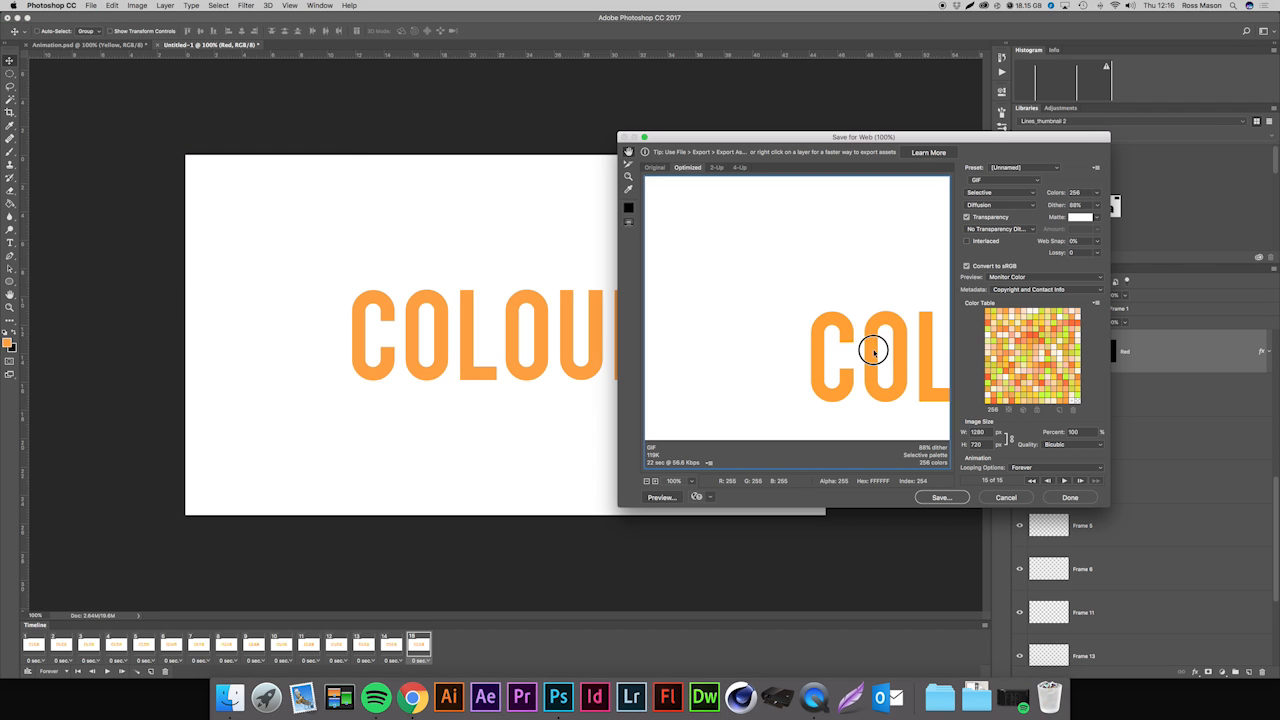
{"action": "left_click", "coordinate": [986, 180]}
{"action": "left_click", "coordinate": [1100, 204]}
{"action": "left_click", "coordinate": [1097, 194]}
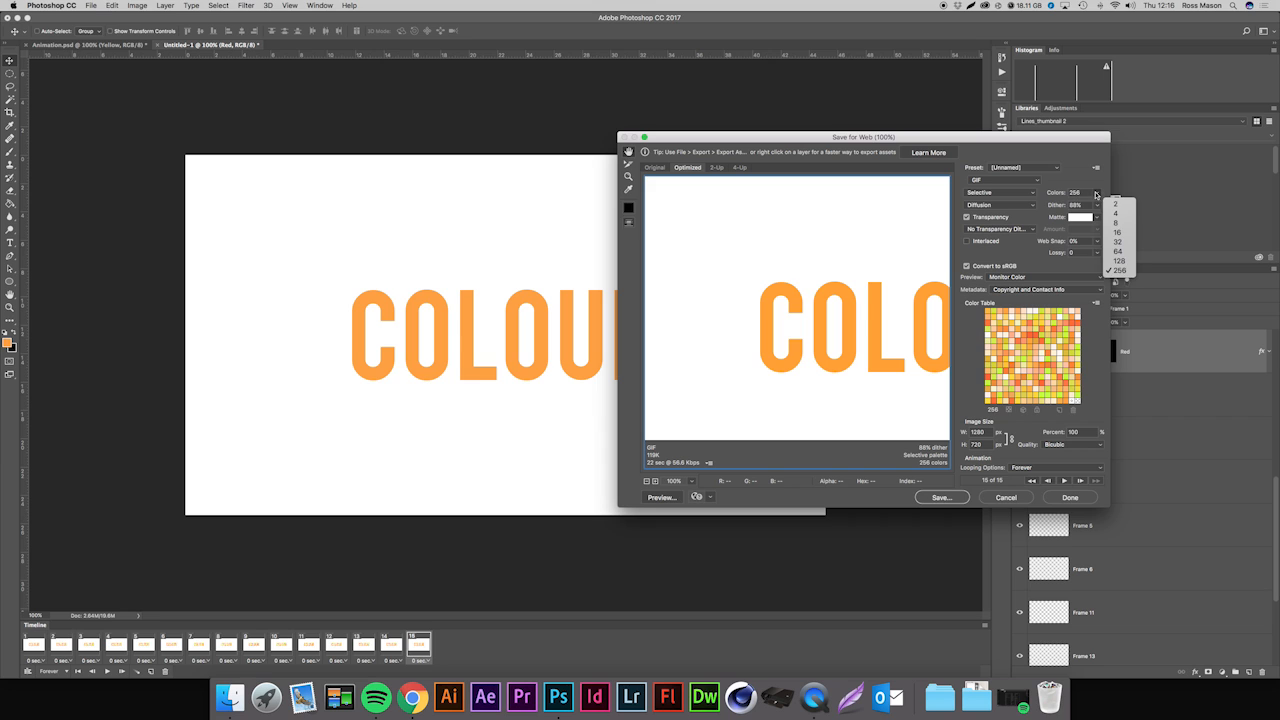
{"action": "left_click", "coordinate": [1118, 270]}
- Save the optimized GIF to the Desktop under the name ColourEffect
{"action": "left_click", "coordinate": [941, 497]}
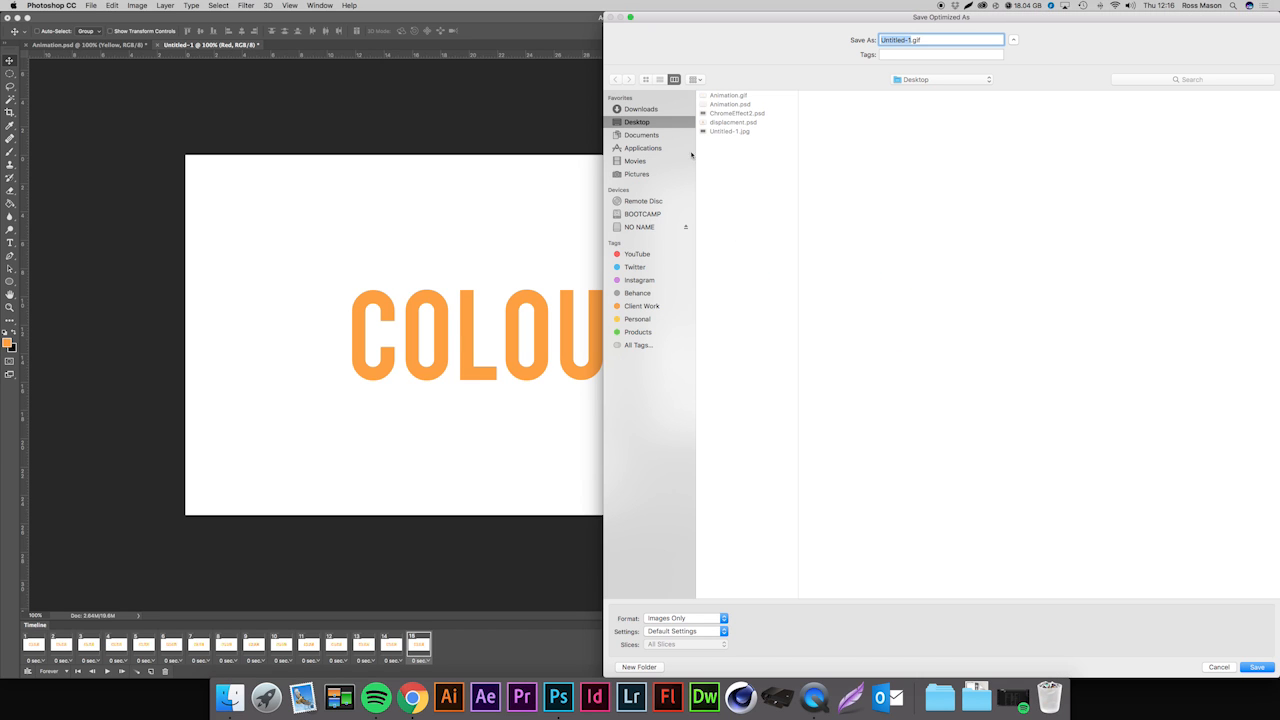
{"action": "type", "text": "ColourEffect"}
{"action": "key", "text": "Return"}
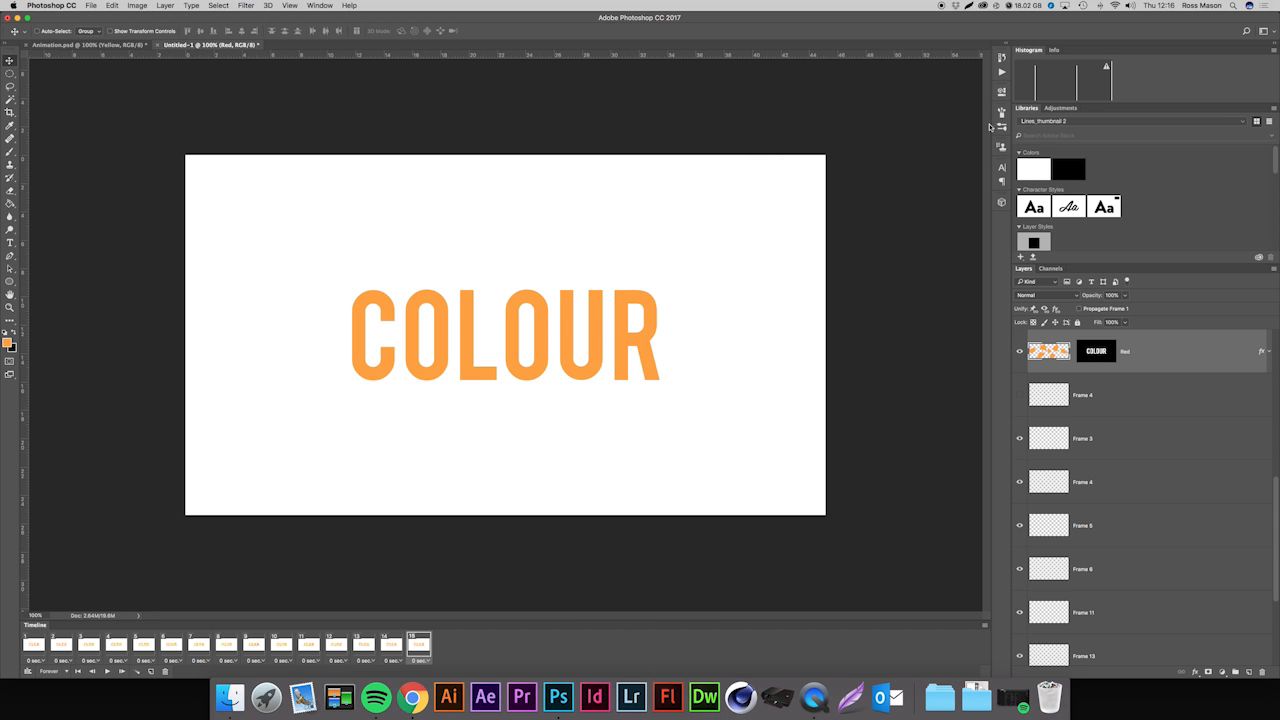
- Switch to Finder and preview ColourEffect.gif in the Desktop folder, enlarging the window
{"action": "left_click", "coordinate": [230, 698]}
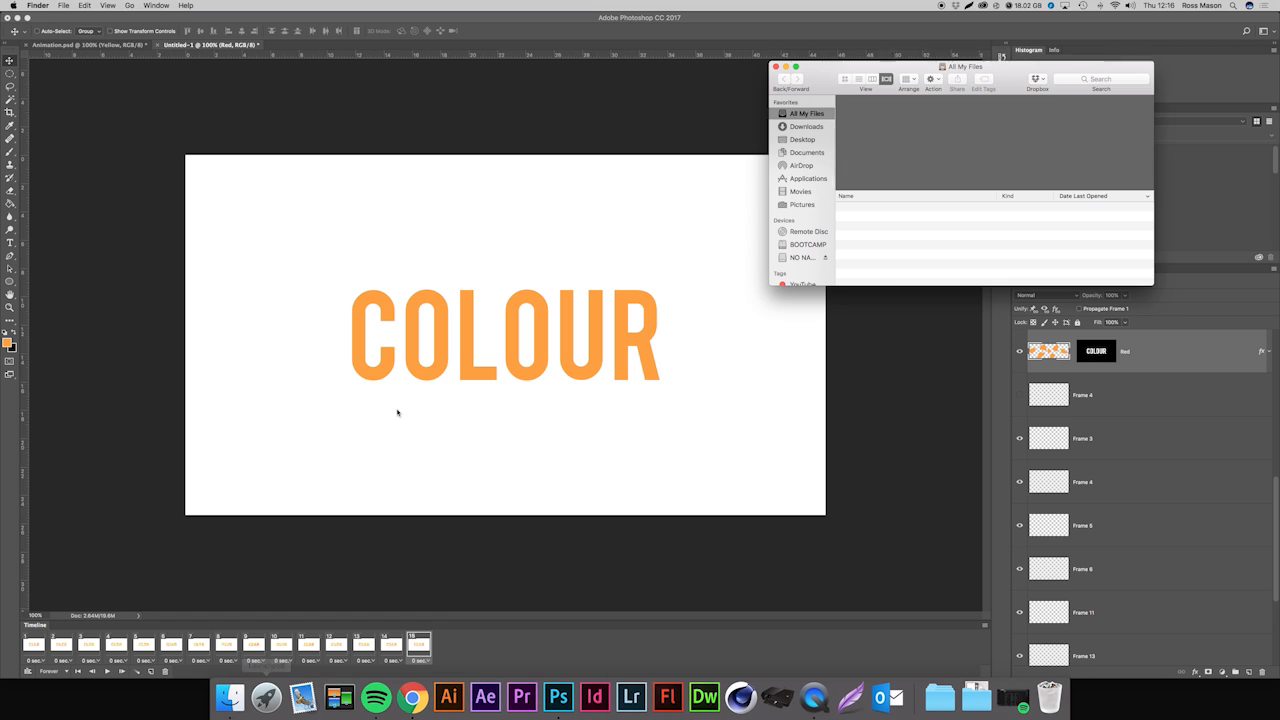
{"action": "left_click", "coordinate": [802, 139]}
{"action": "left_click_drag", "start_coordinate": [820, 74], "coordinate": [337, 100]}
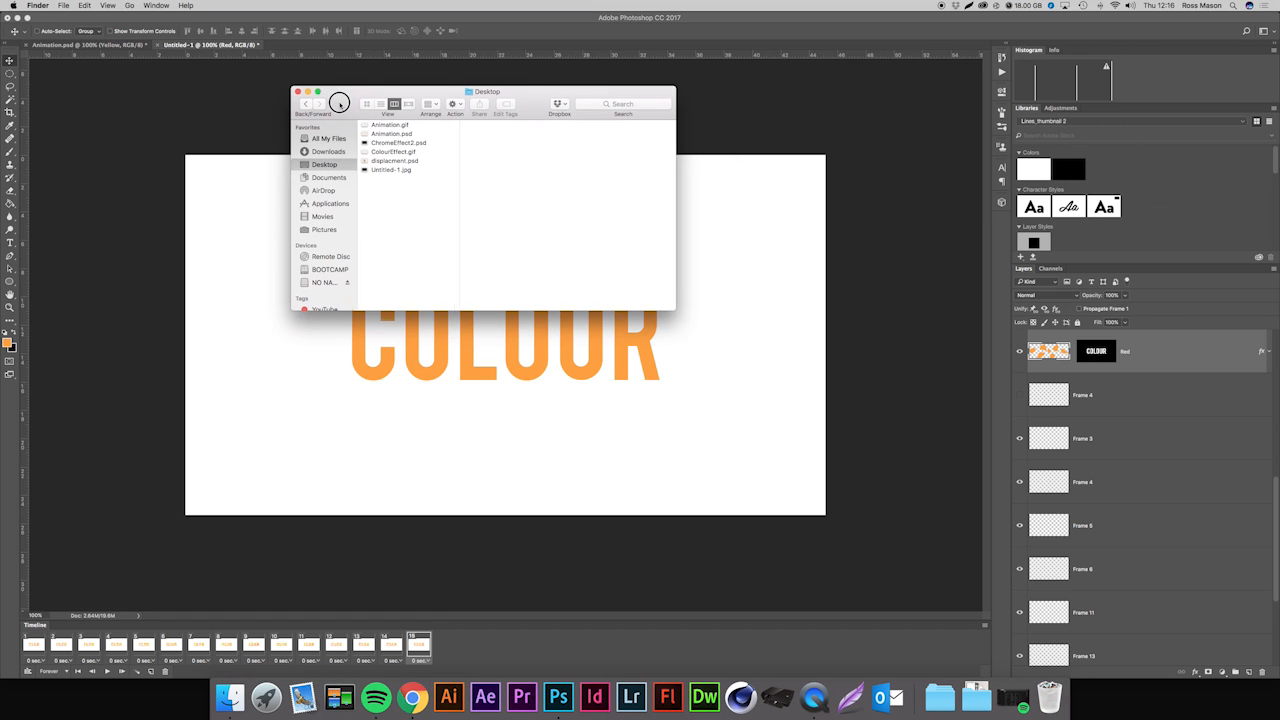
{"action": "left_click", "coordinate": [389, 153]}
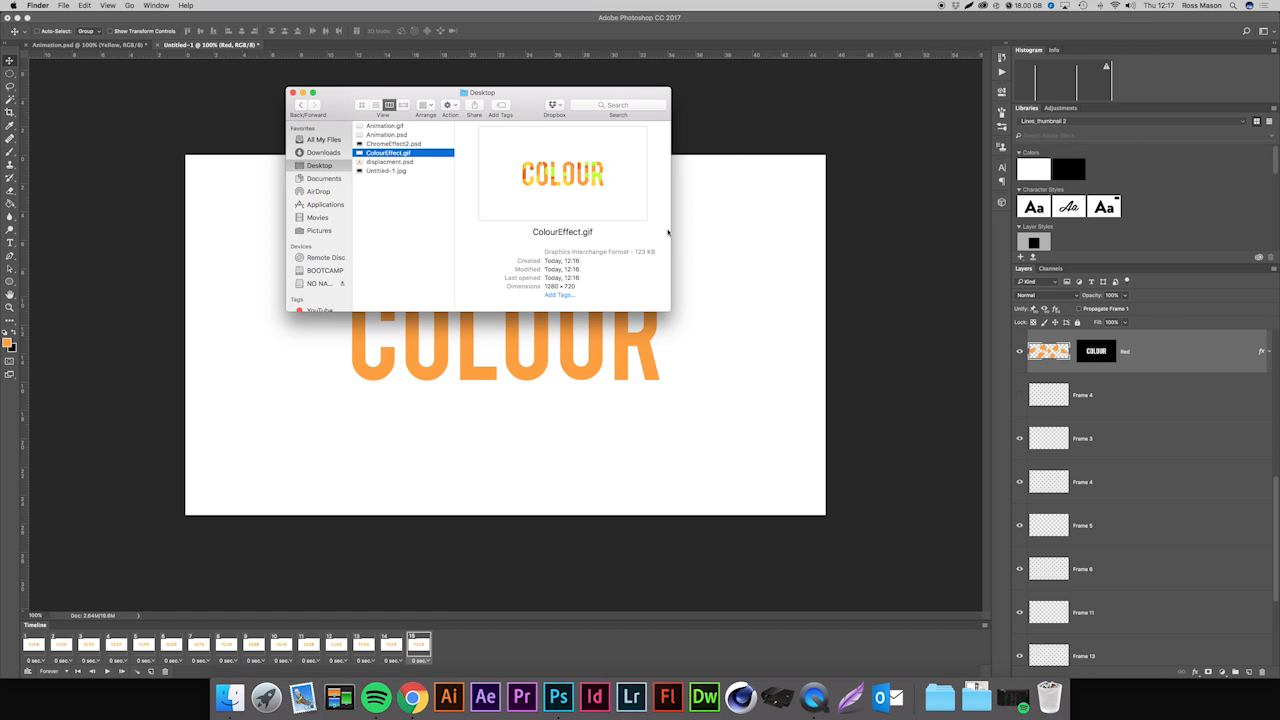
{"action": "left_click_drag", "start_coordinate": [669, 234], "coordinate": [740, 233]}
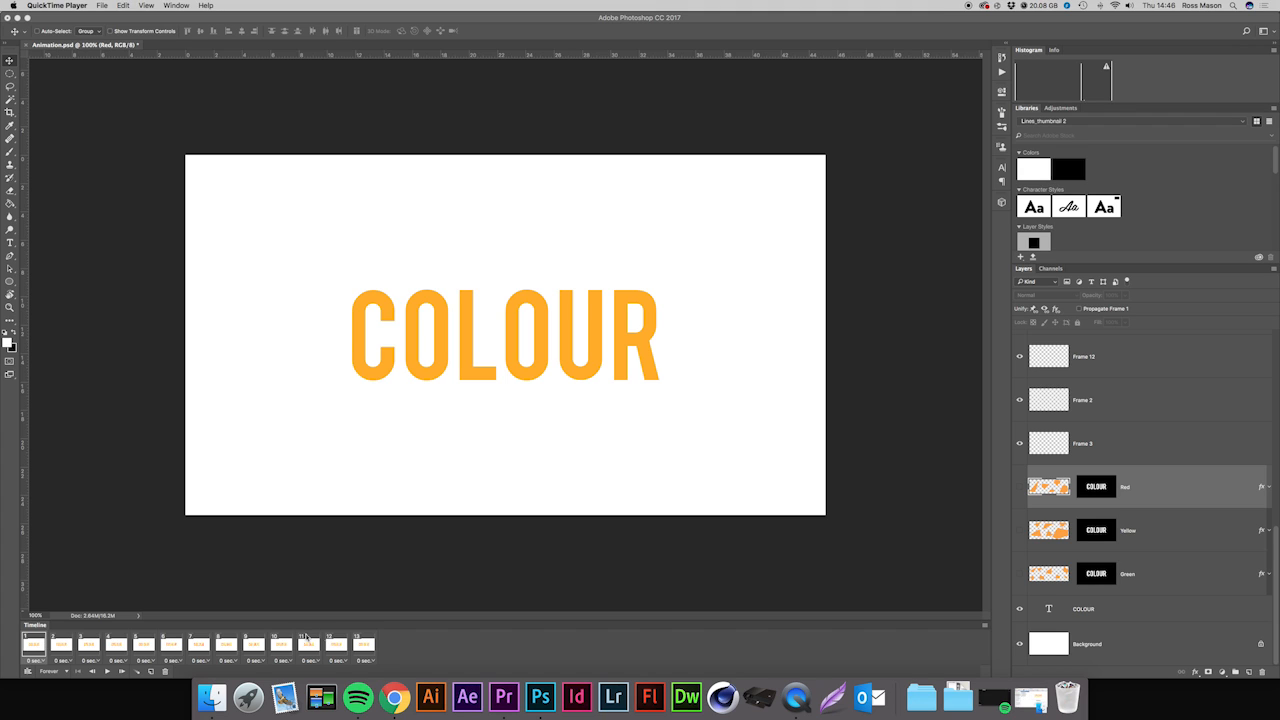
- Copy all 13 frames of Animation.psd and paste them with the Paste After Selection method
{"action": "left_click", "coordinate": [363, 644]}
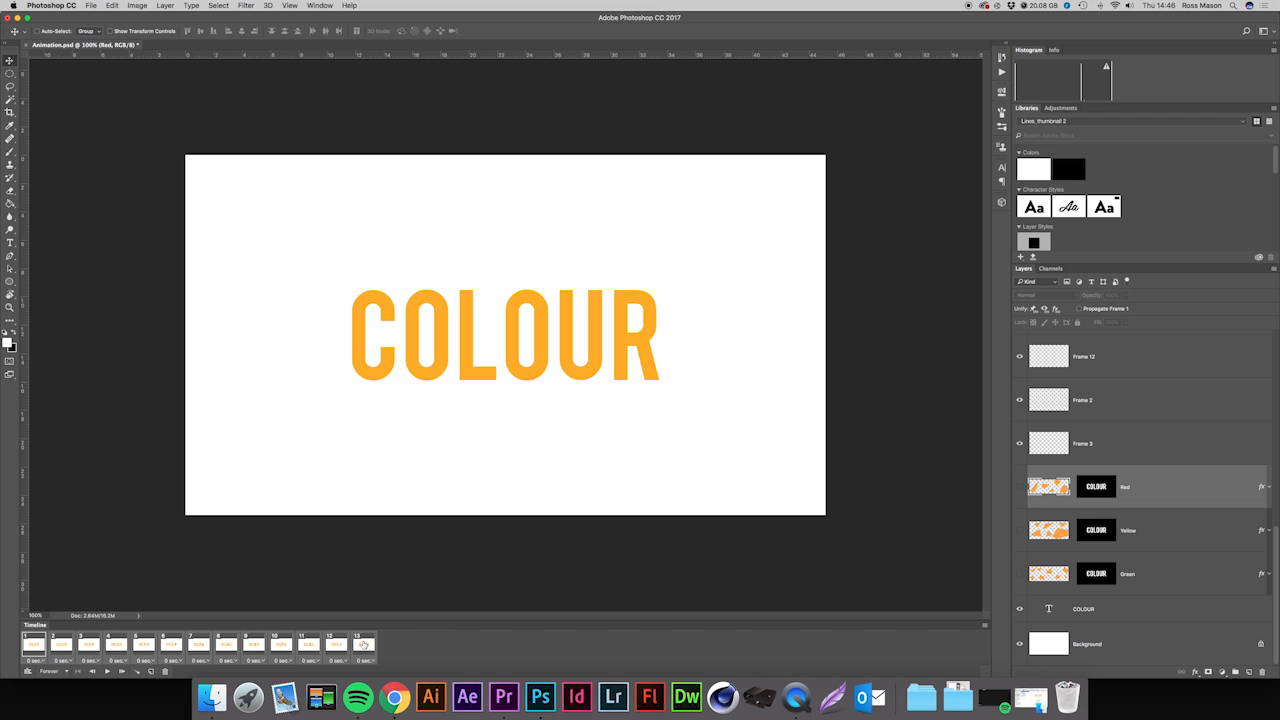
{"action": "left_click", "coordinate": [984, 627]}
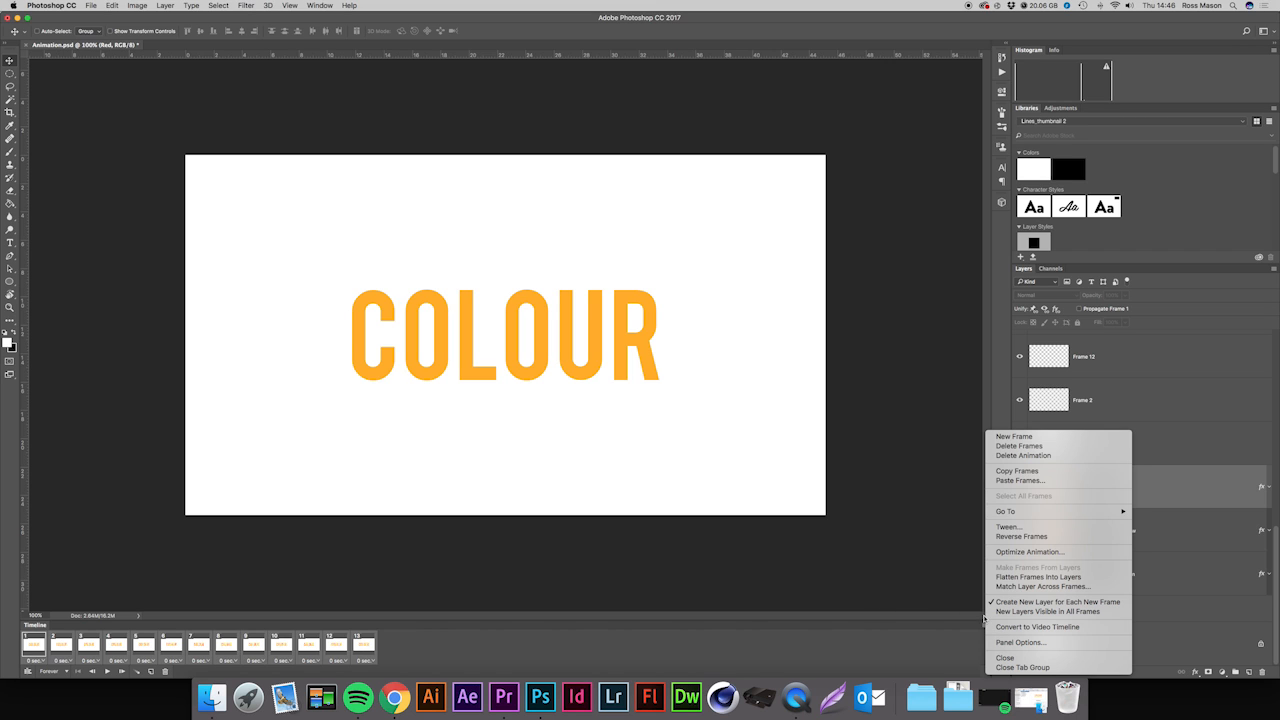
{"action": "left_click", "coordinate": [1002, 472]}
{"action": "left_click", "coordinate": [986, 626]}
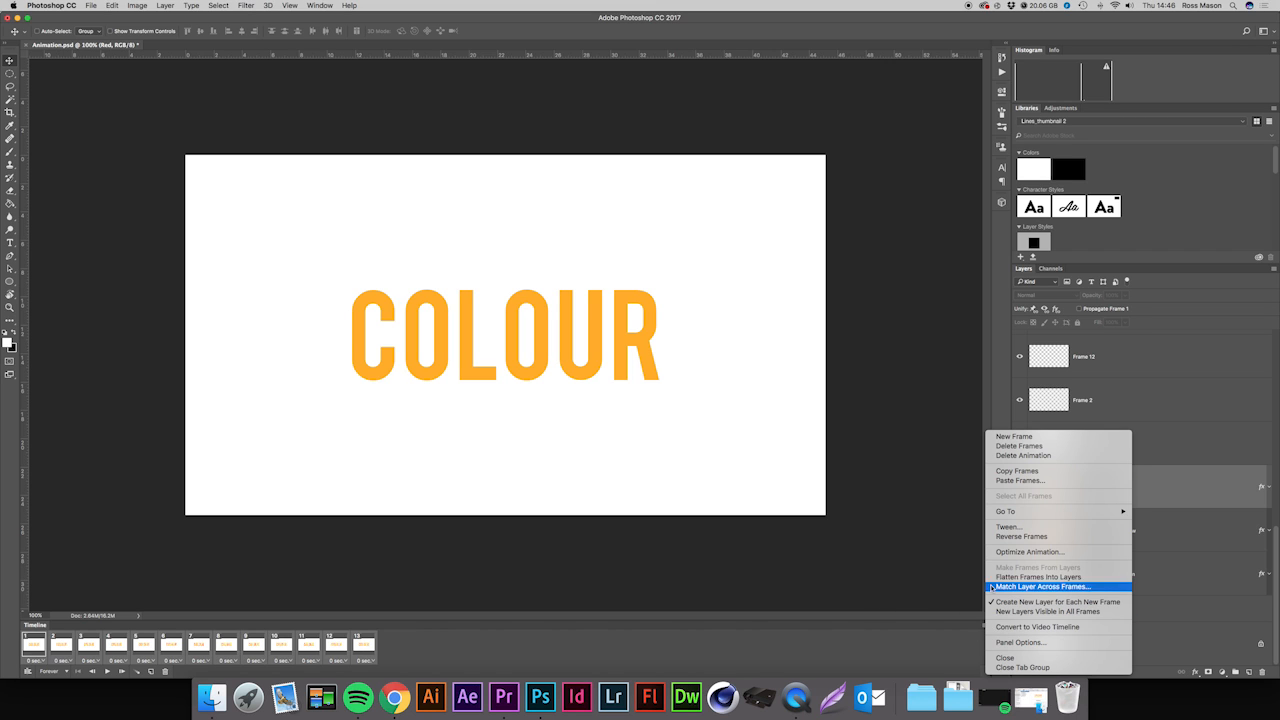
{"action": "left_click", "coordinate": [1010, 480]}
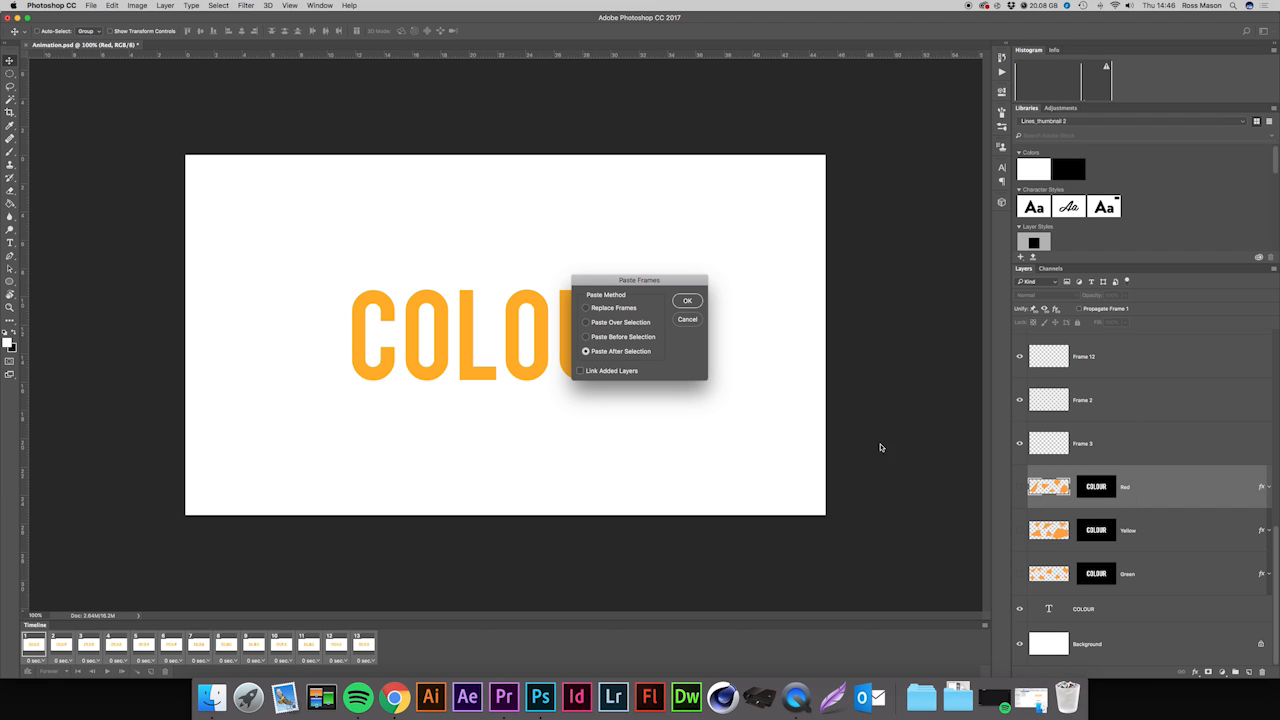
{"action": "left_click", "coordinate": [686, 301]}
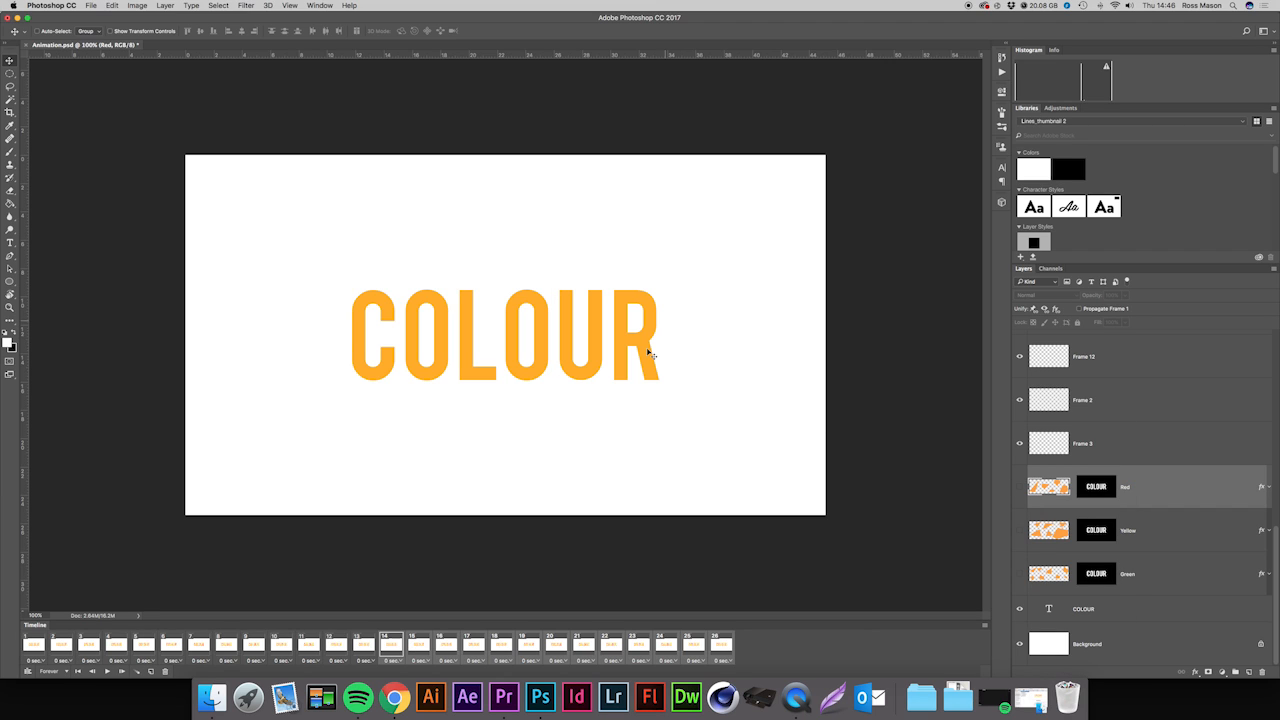
- Play the extended animation from frame 1, stop it and return to the first frame
{"action": "left_click", "coordinate": [35, 646]}
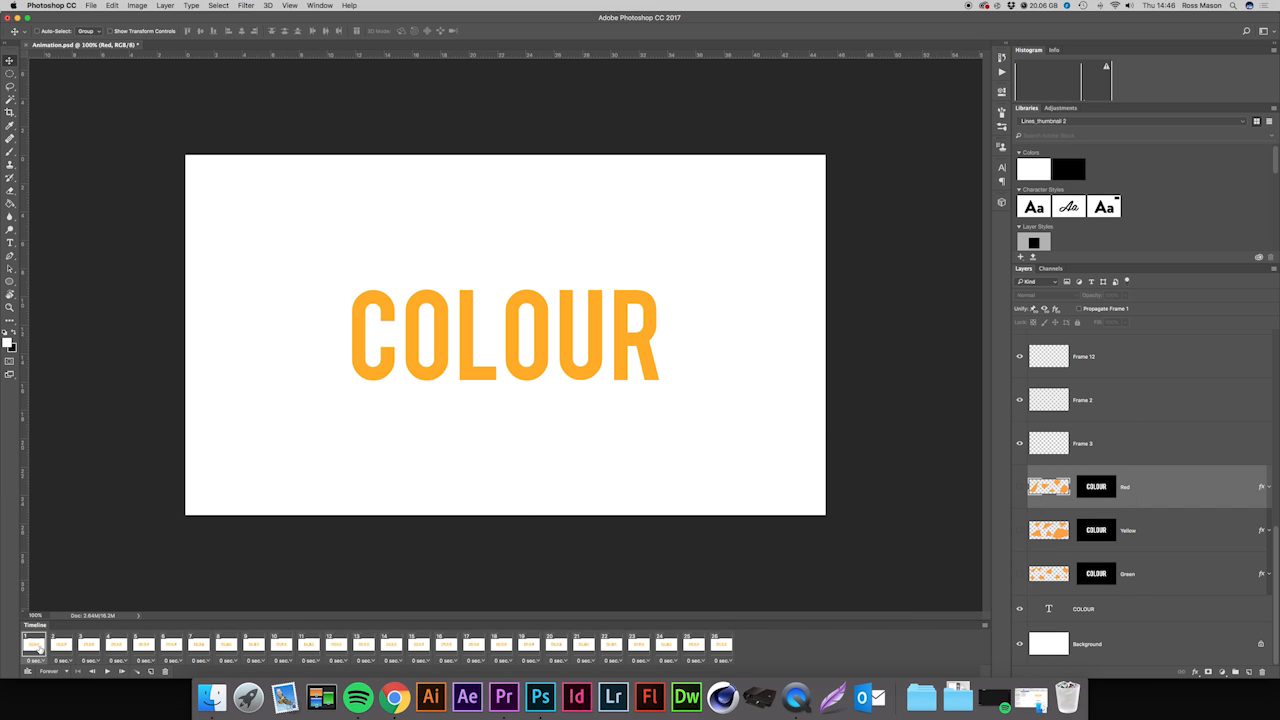
{"action": "left_click", "coordinate": [104, 672]}
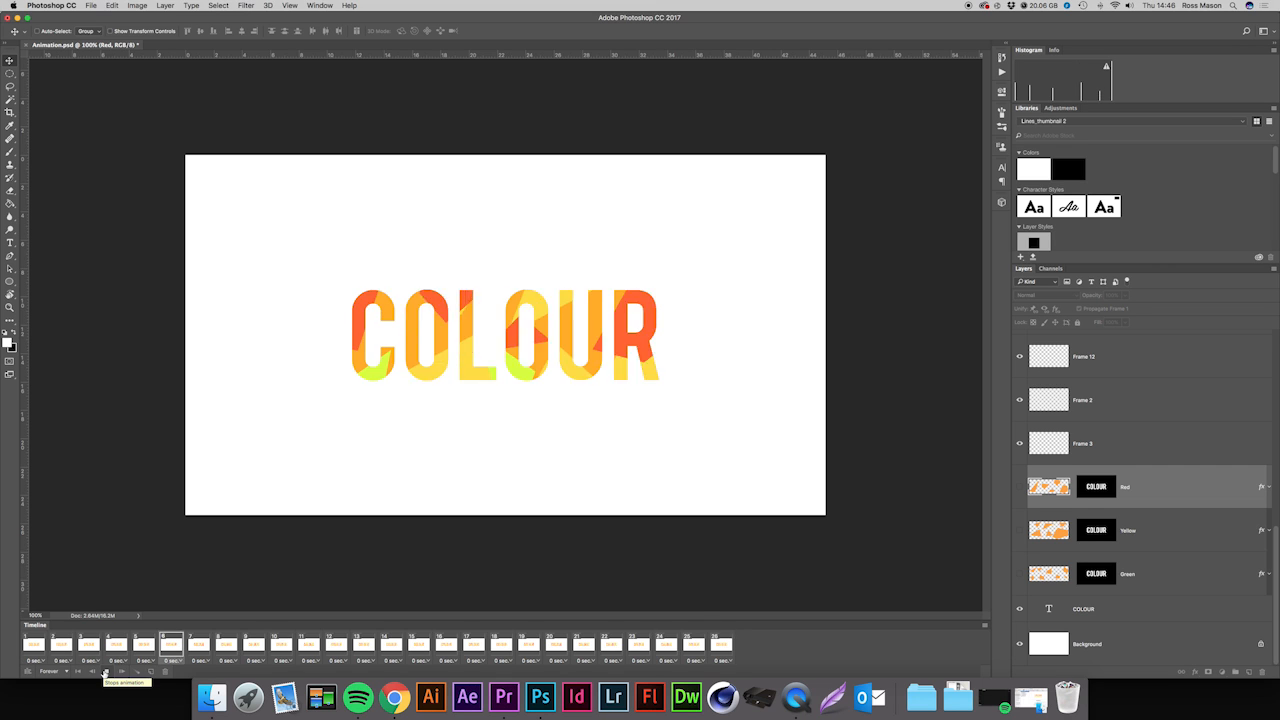
{"action": "left_click", "coordinate": [104, 672]}
{"action": "left_click", "coordinate": [37, 645]}
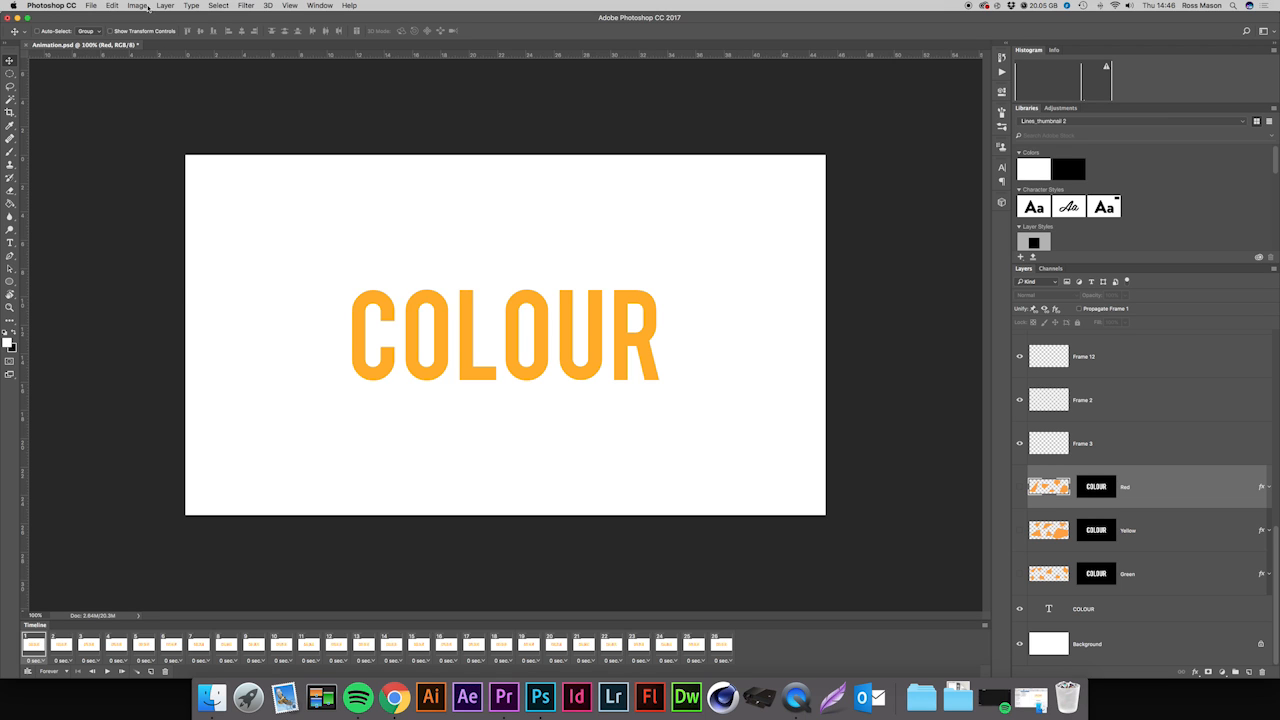
- Open the Render Video export settings for the animation
{"action": "left_click", "coordinate": [91, 6]}
{"action": "mouse_move", "coordinate": [112, 145]}
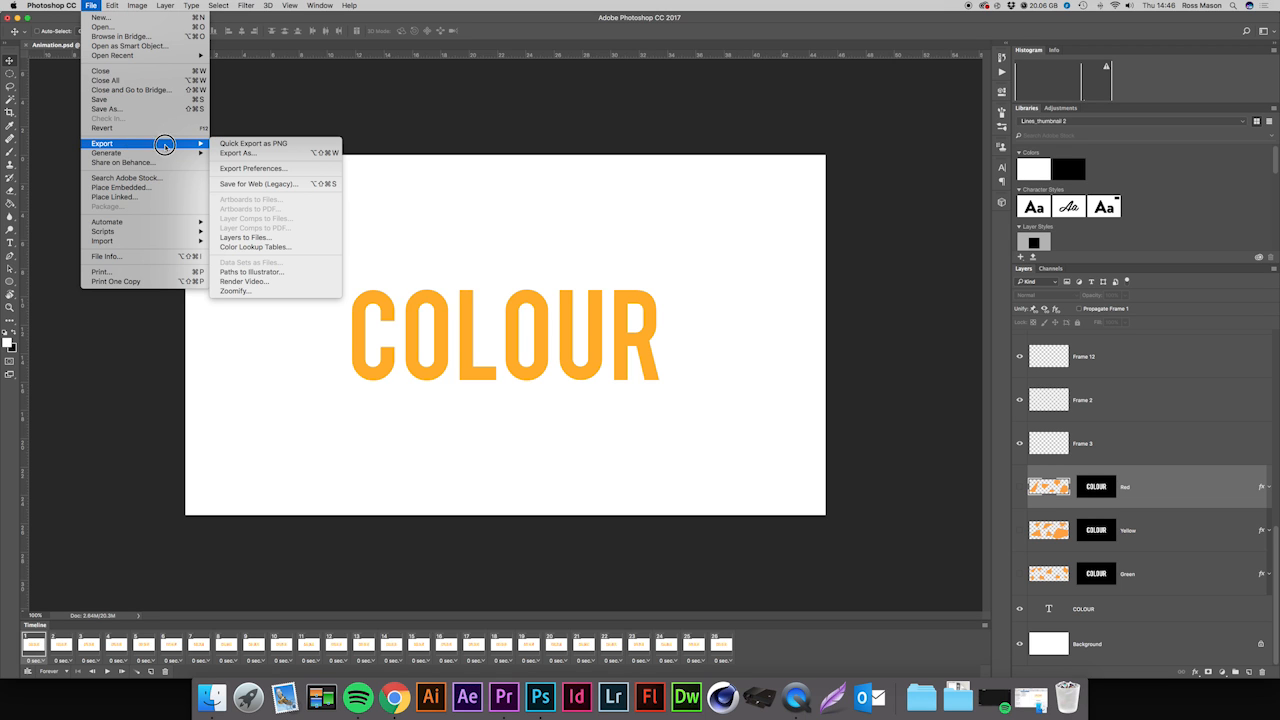
{"action": "left_click", "coordinate": [249, 283]}
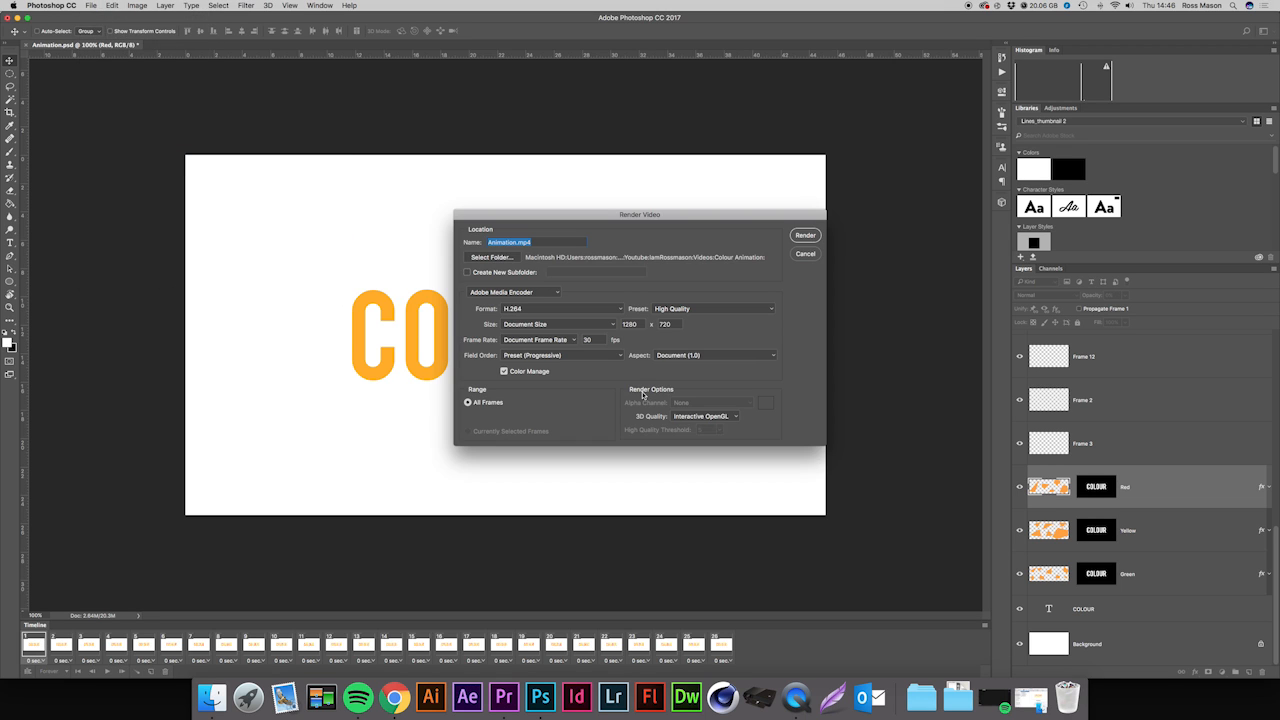